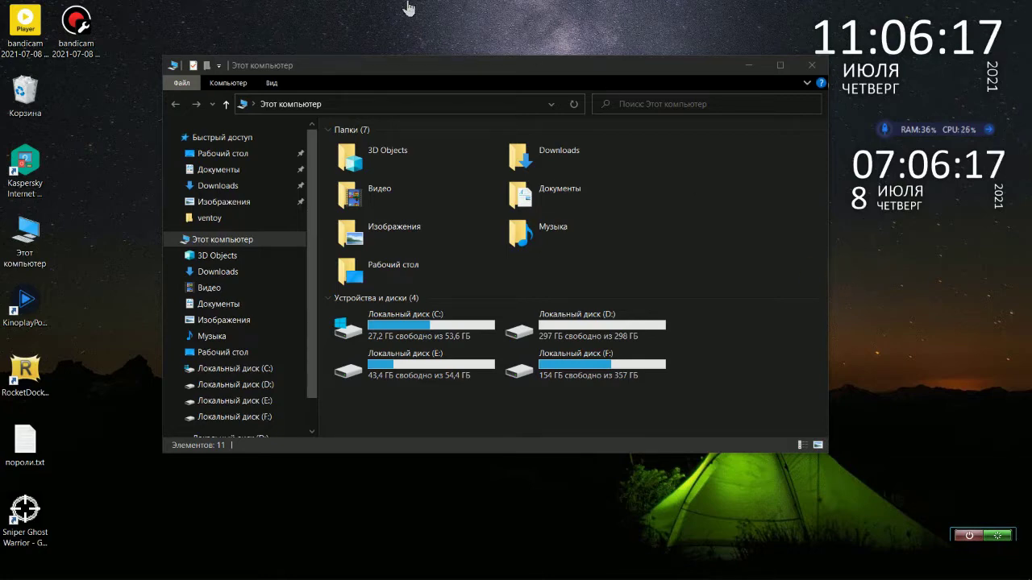
# - Launch Ventoy2Disk and choose the 320GB ST932032 5AS disk (D:) as the target device
pyautogui.moveTo(460, 20)
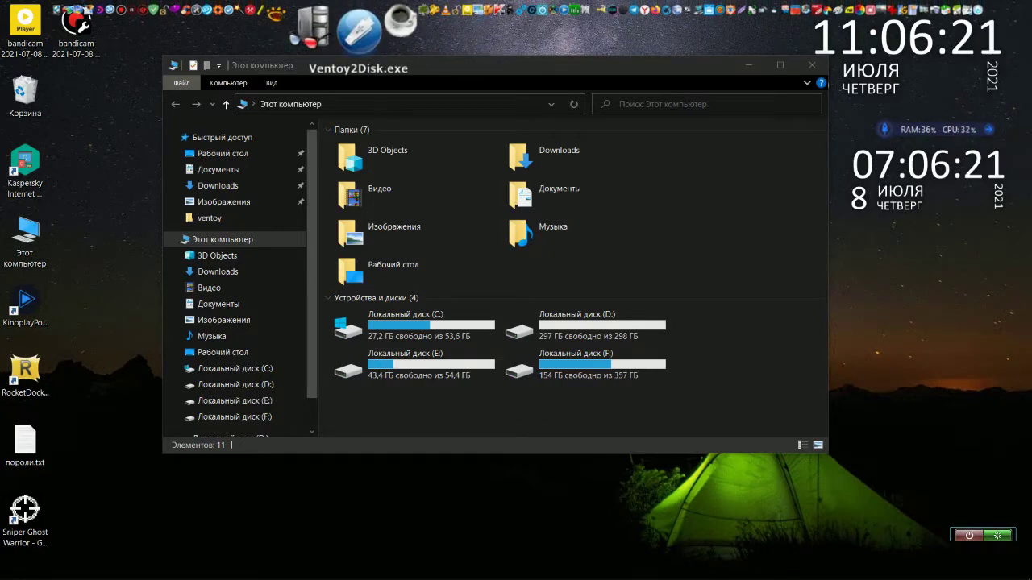
pyautogui.click(355, 32)
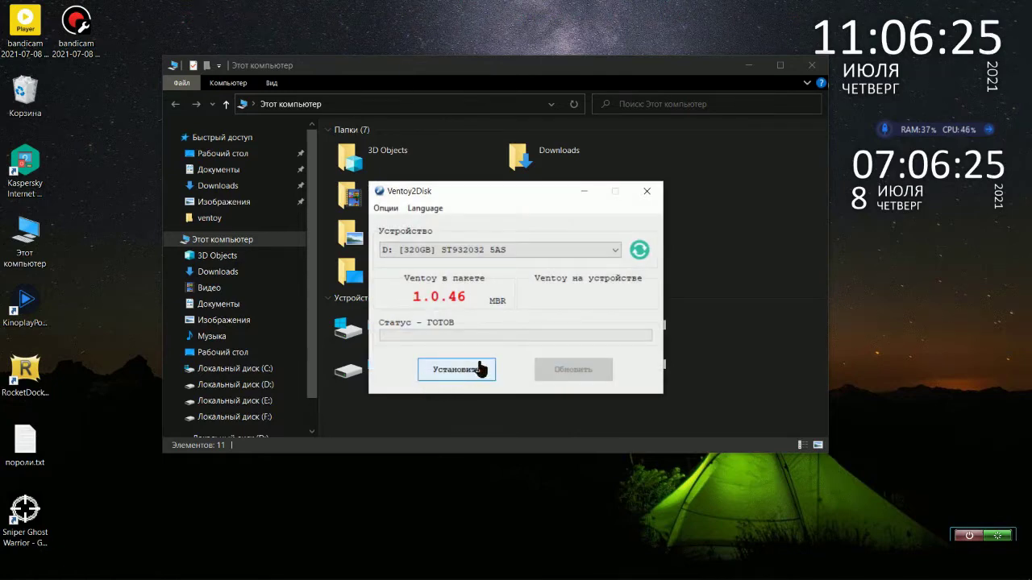
pyautogui.moveTo(523, 188); pyautogui.dragTo(498, 98)
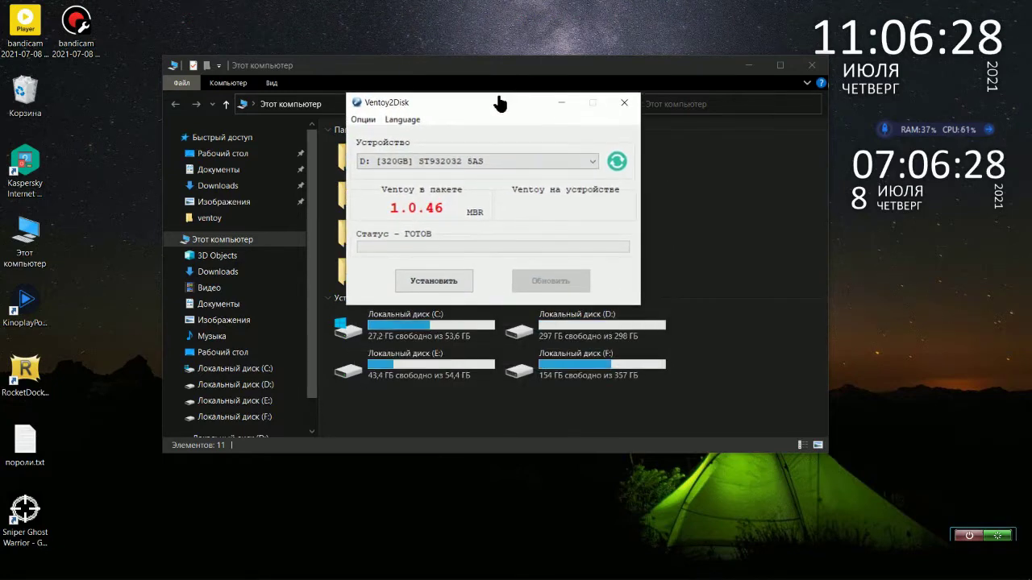
pyautogui.click(434, 162)
pyautogui.click(434, 162)
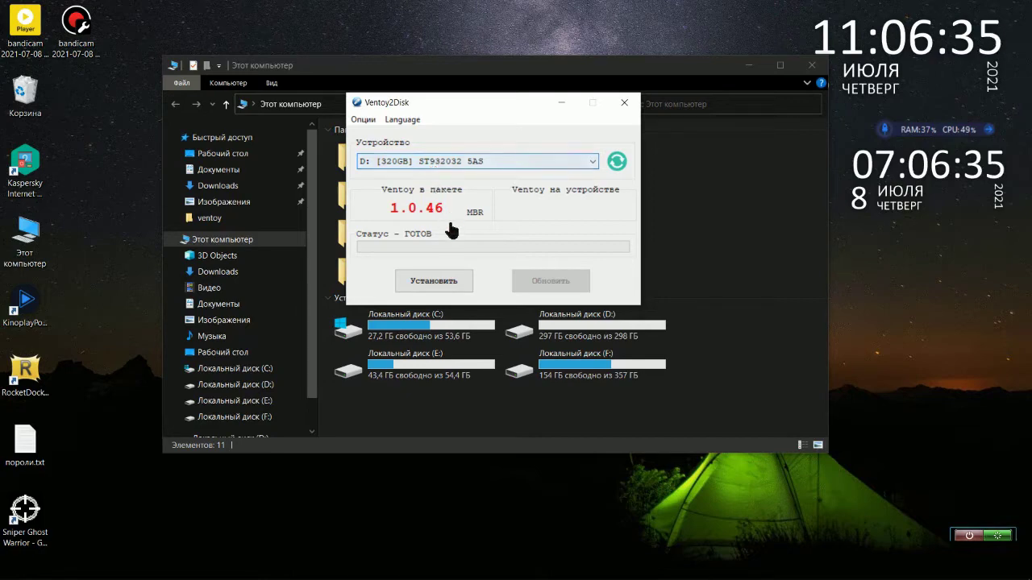
# - Install Ventoy on the selected disk, accepting both data-loss warnings, and close Ventoy2Disk when the installation is done
pyautogui.click(449, 287)
pyautogui.click(551, 345)
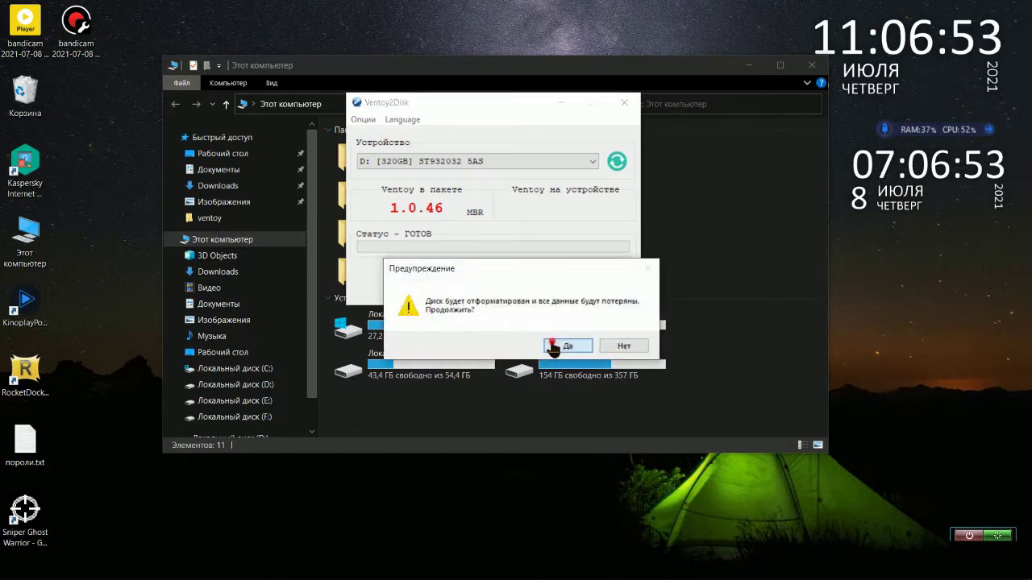
pyautogui.click(553, 346)
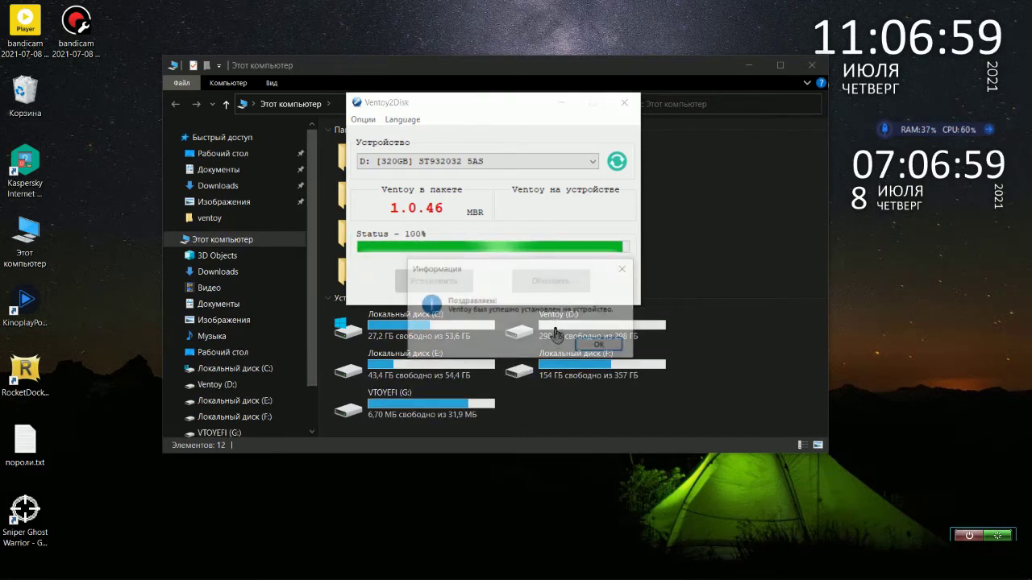
pyautogui.click(584, 347)
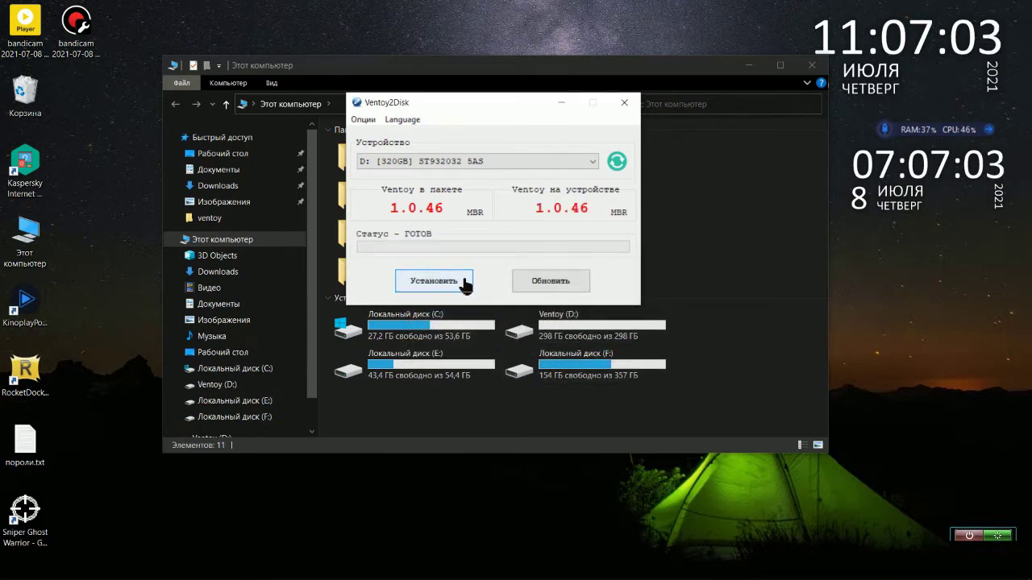
pyautogui.click(624, 102)
# - Set up formatting of the Ventoy (D:) drive with the NTFS file system and the standard cluster size
pyautogui.rightClick(609, 338)
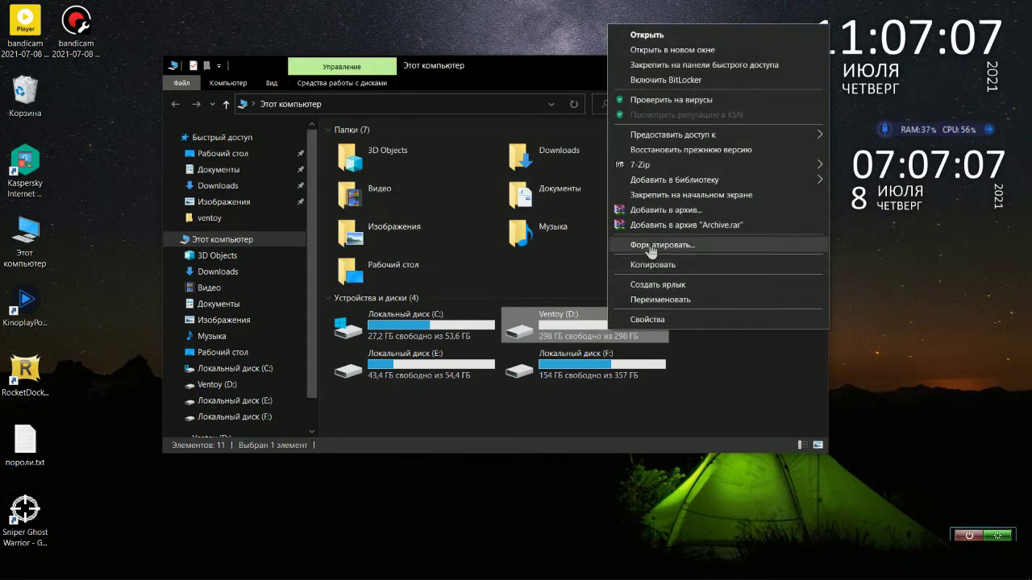
pyautogui.click(655, 244)
pyautogui.click(398, 270)
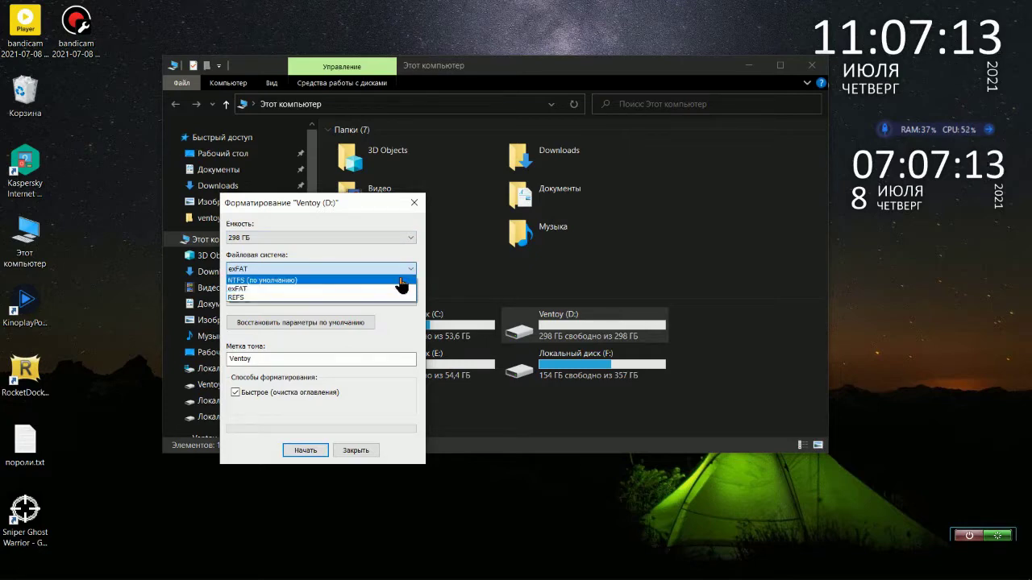
pyautogui.click(401, 280)
pyautogui.click(403, 309)
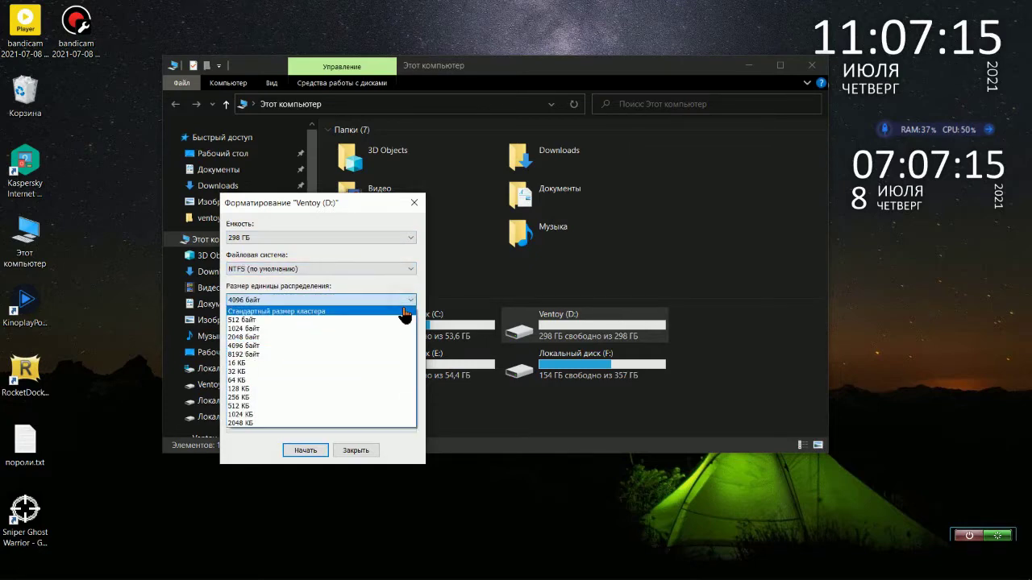
pyautogui.click(406, 313)
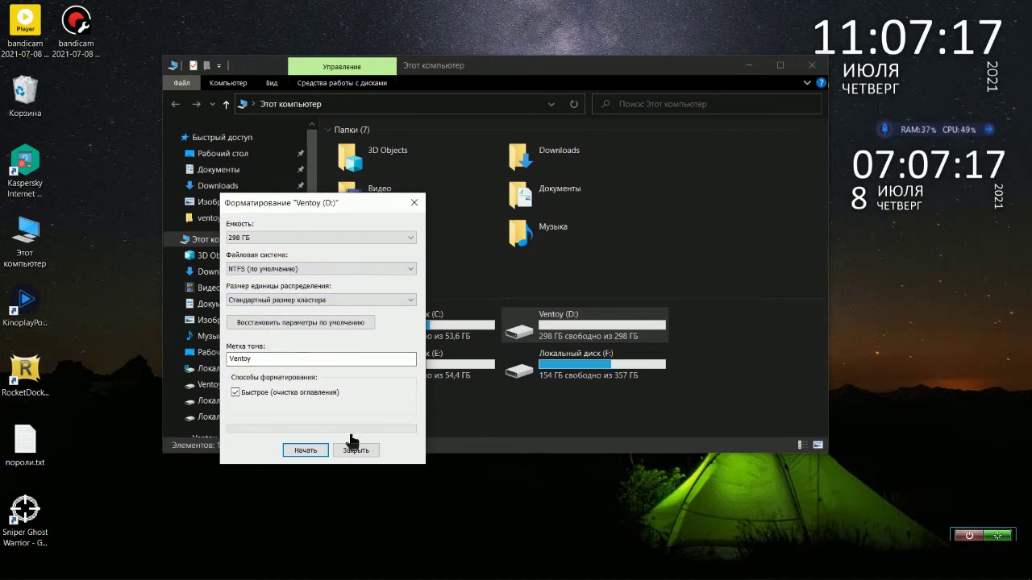
# - Clear the volume label, quick-format drive D: with the warning accepted, and close the format dialog
pyautogui.click(298, 356)
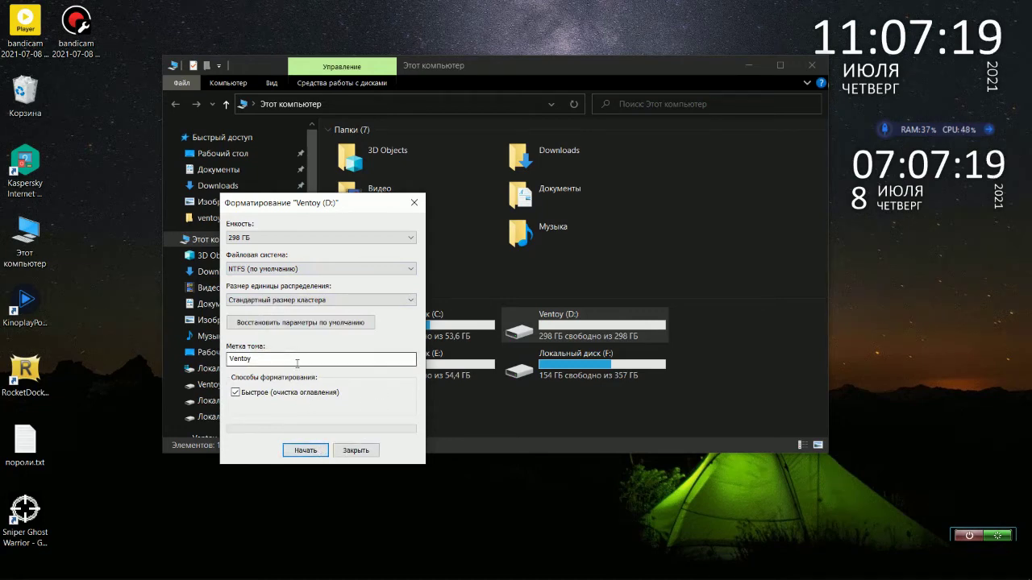
pyautogui.press('BackSpace')
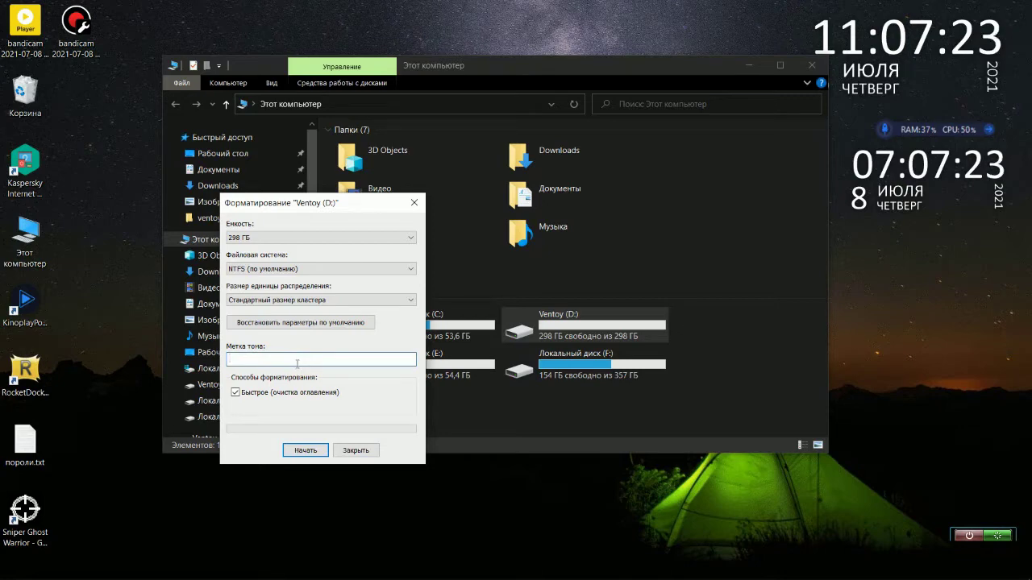
pyautogui.click(317, 453)
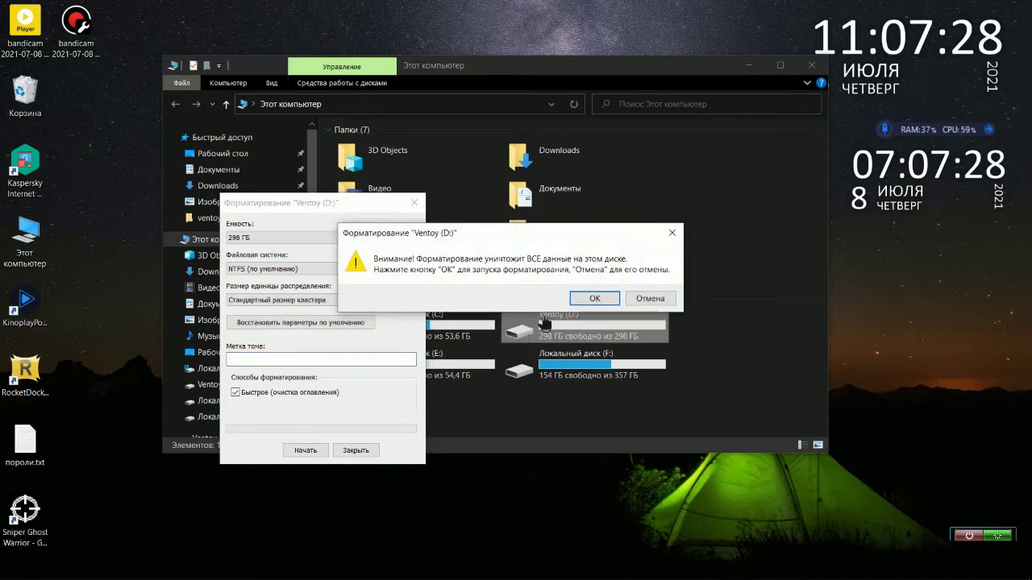
pyautogui.click(587, 301)
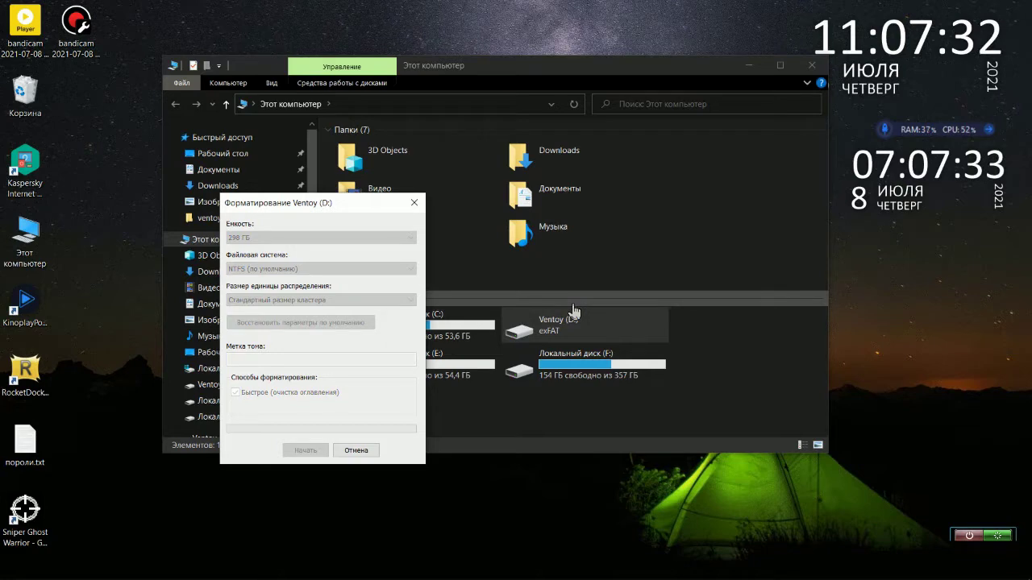
pyautogui.click(654, 295)
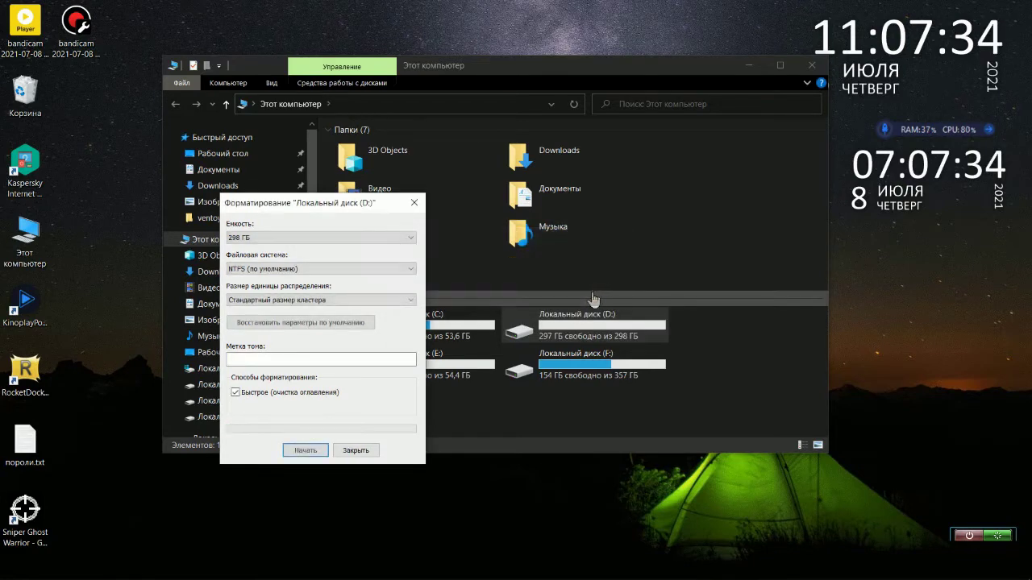
pyautogui.click(414, 202)
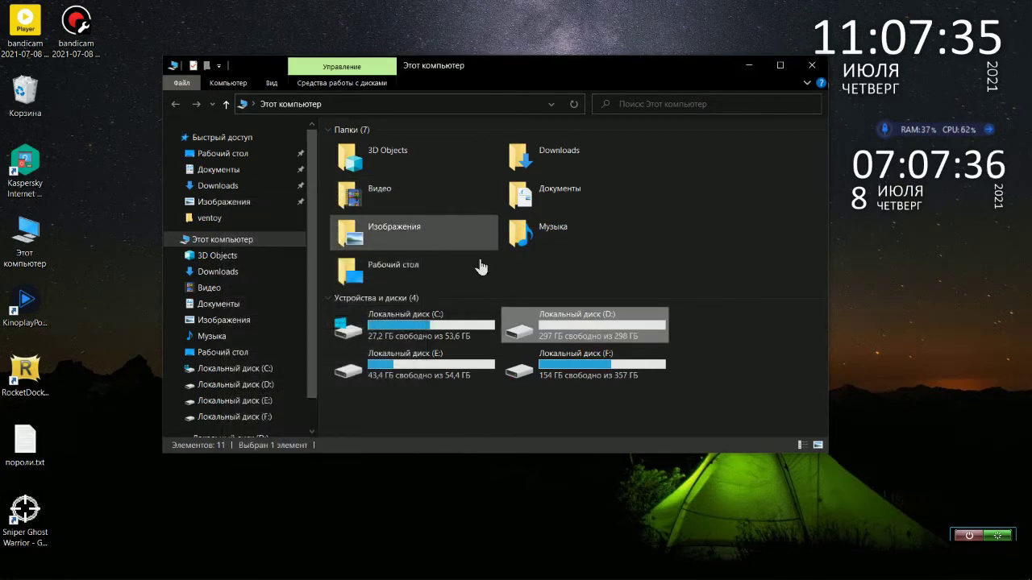
# - Look into the formatted drive D: and reopen Ventoy2Disk beside the drive list to check the Ventoy installation
pyautogui.doubleClick(562, 323)
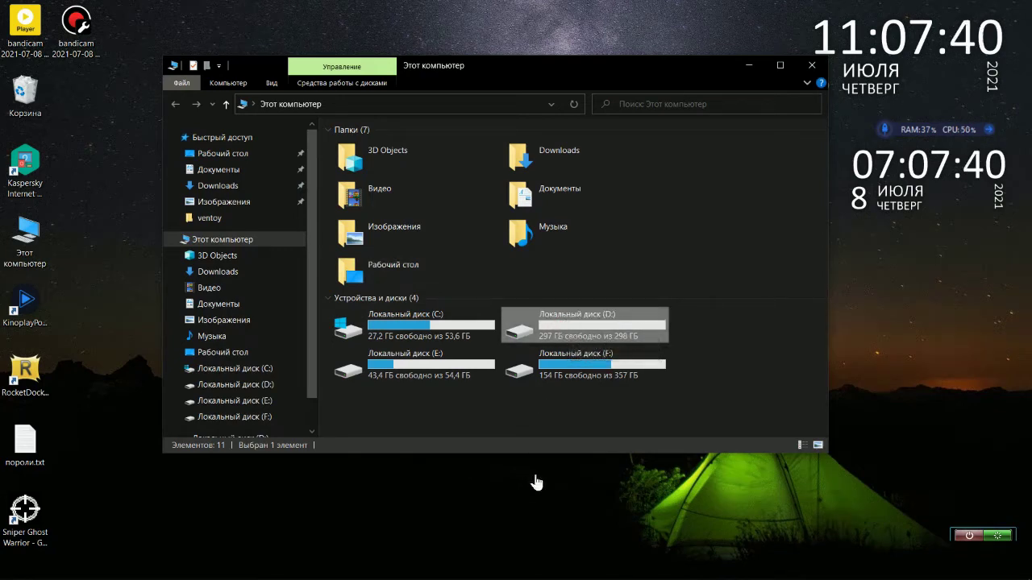
pyautogui.moveTo(574, 74); pyautogui.dragTo(529, 51)
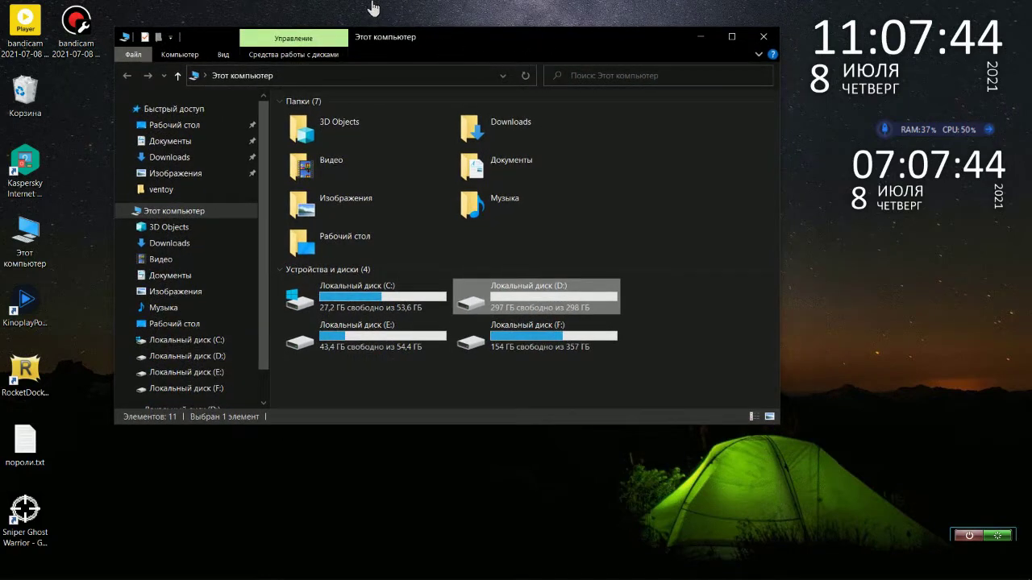
pyautogui.moveTo(373, 10)
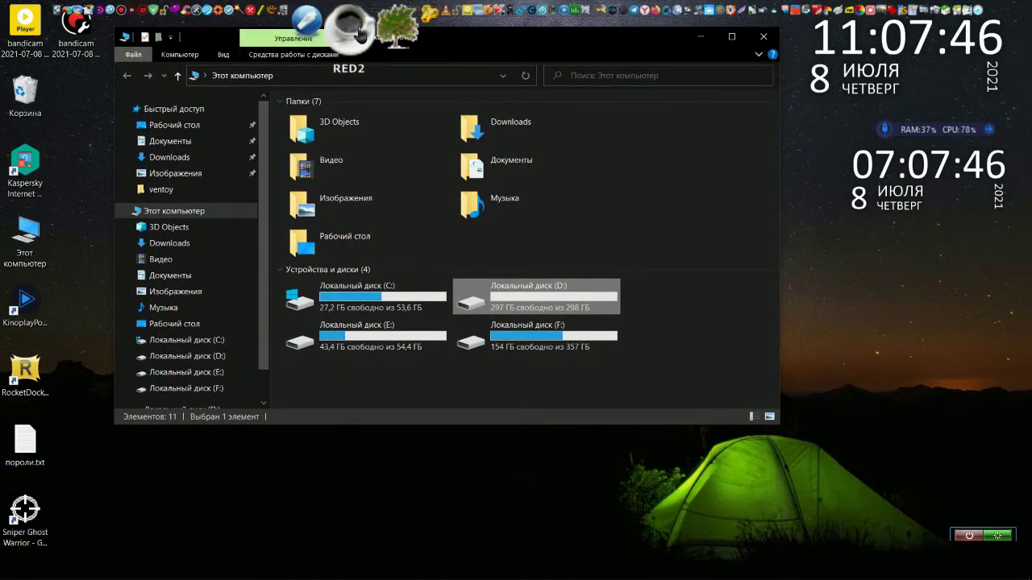
pyautogui.click(349, 30)
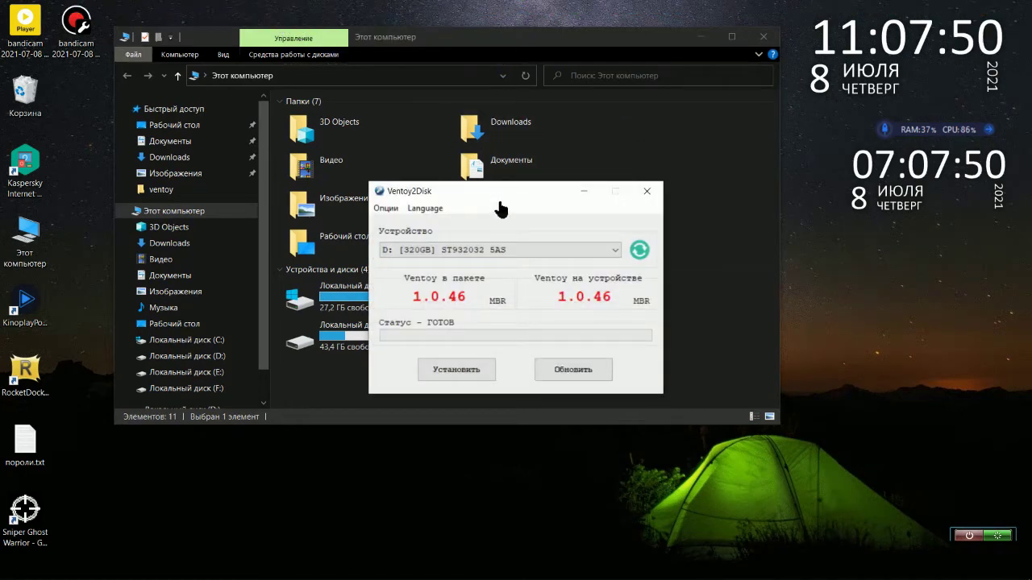
pyautogui.moveTo(500, 208); pyautogui.dragTo(597, 193)
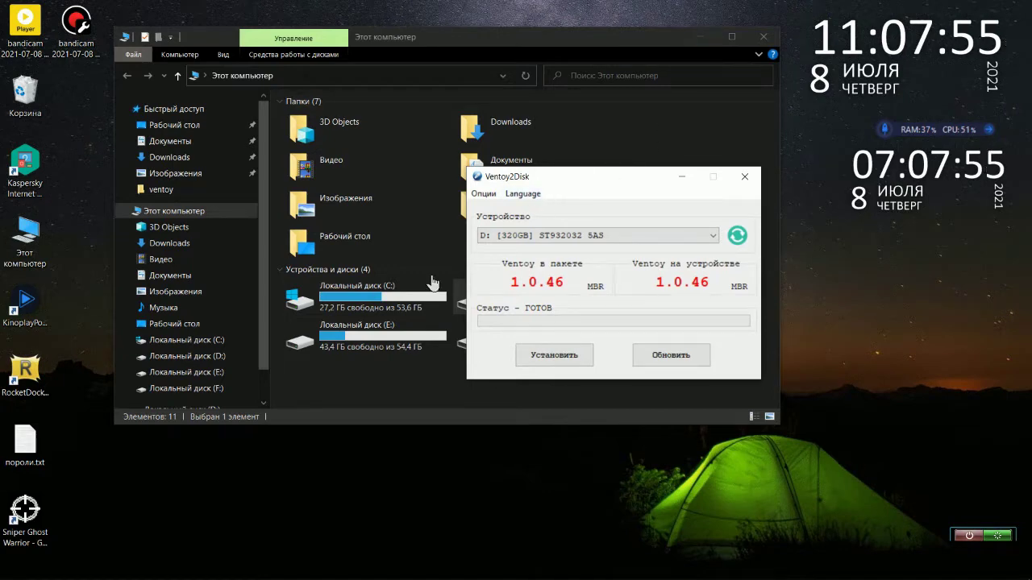
# - Find Calculator (Калькулятор) among the installed applications and launch it
pyautogui.click(16, 567)
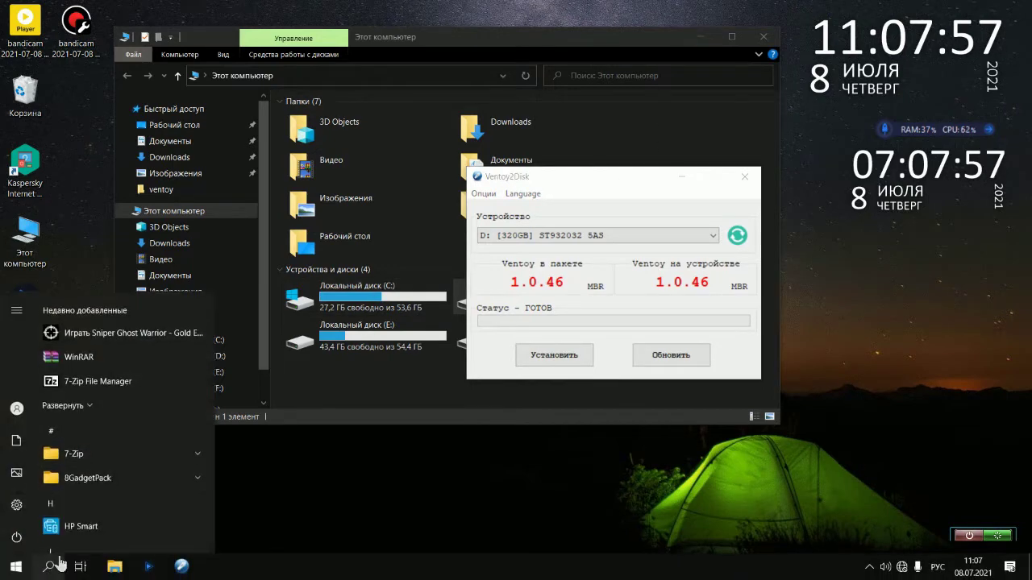
pyautogui.scroll(-6, 81, 515)
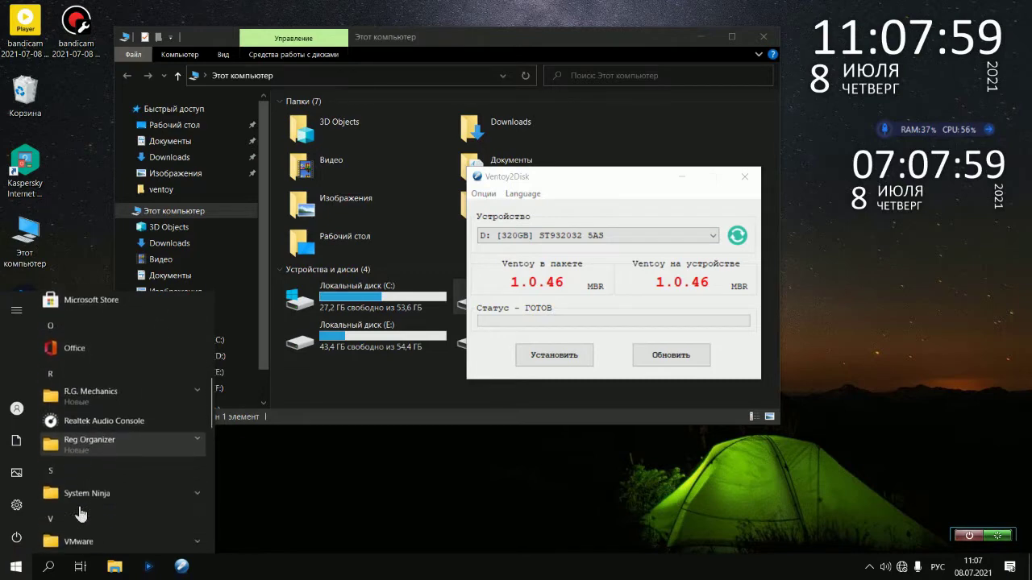
pyautogui.scroll(-5, 81, 514)
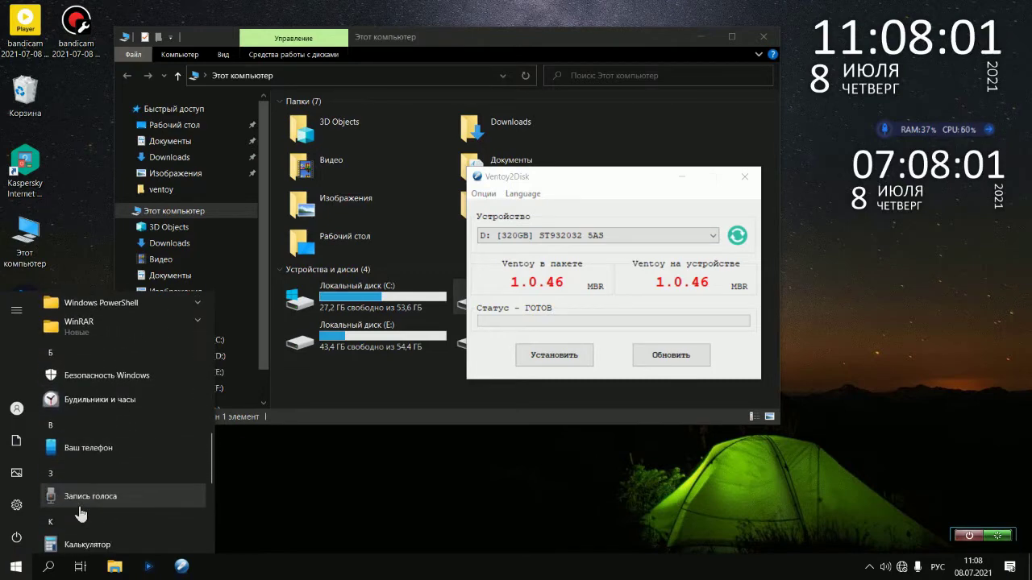
pyautogui.scroll(-2, 81, 514)
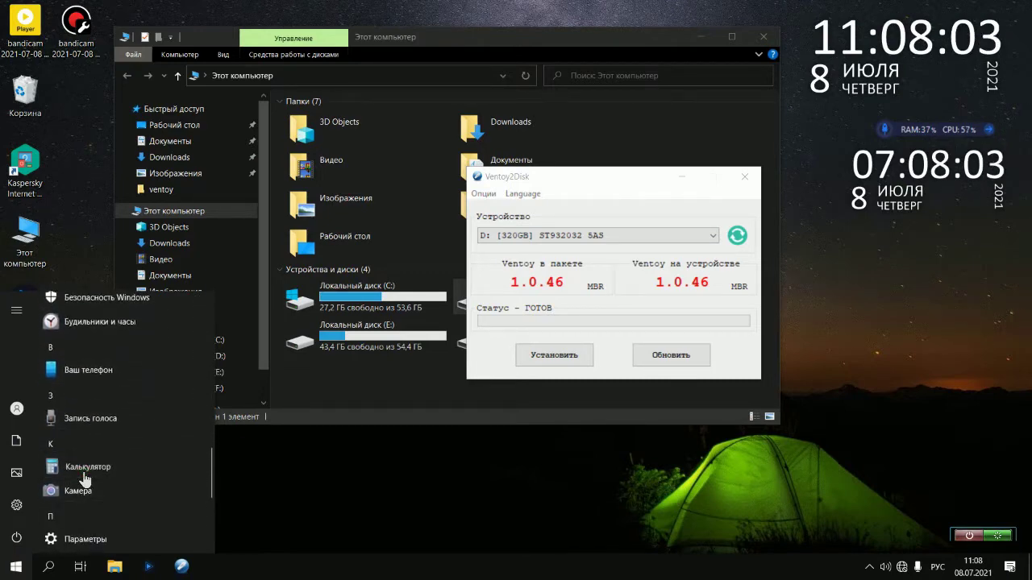
pyautogui.click(84, 469)
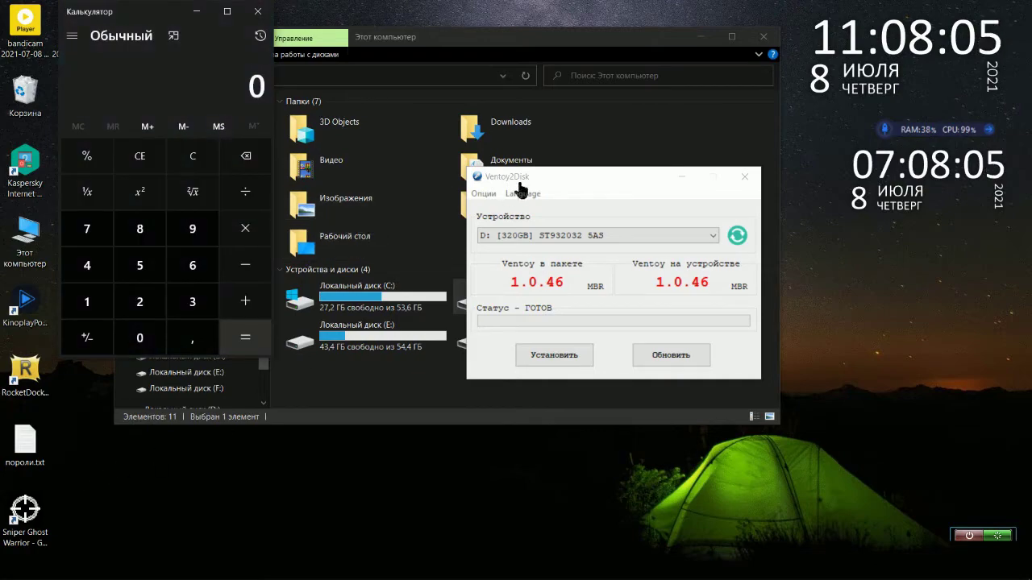
# - Arrange the Ventoy2Disk window above the This PC window so that neither overlaps Calculator or the other
pyautogui.moveTo(564, 38); pyautogui.dragTo(702, 185)
pyautogui.moveTo(627, 172); pyautogui.dragTo(614, 15)
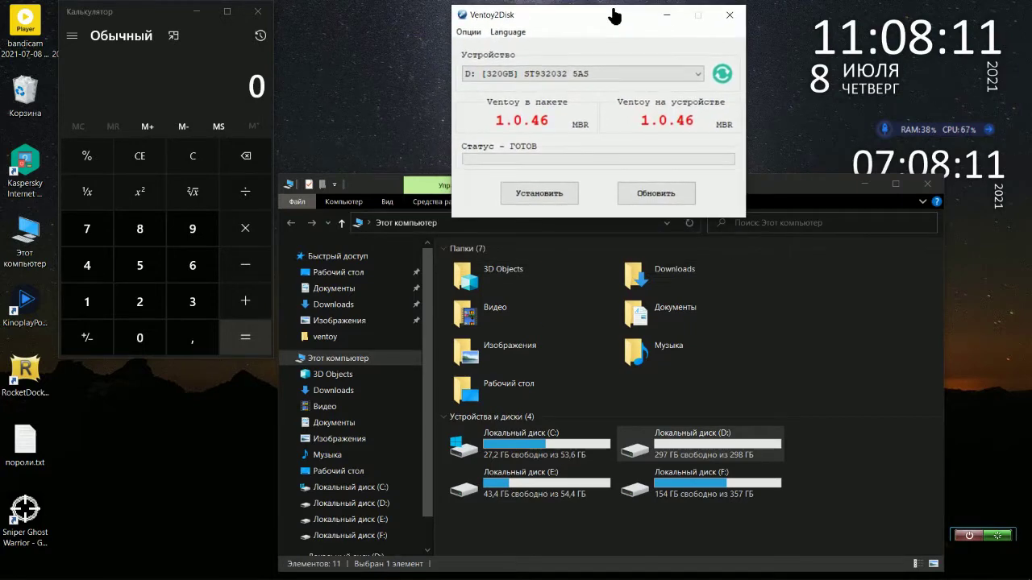
pyautogui.click(774, 196)
pyautogui.moveTo(774, 196); pyautogui.dragTo(790, 241)
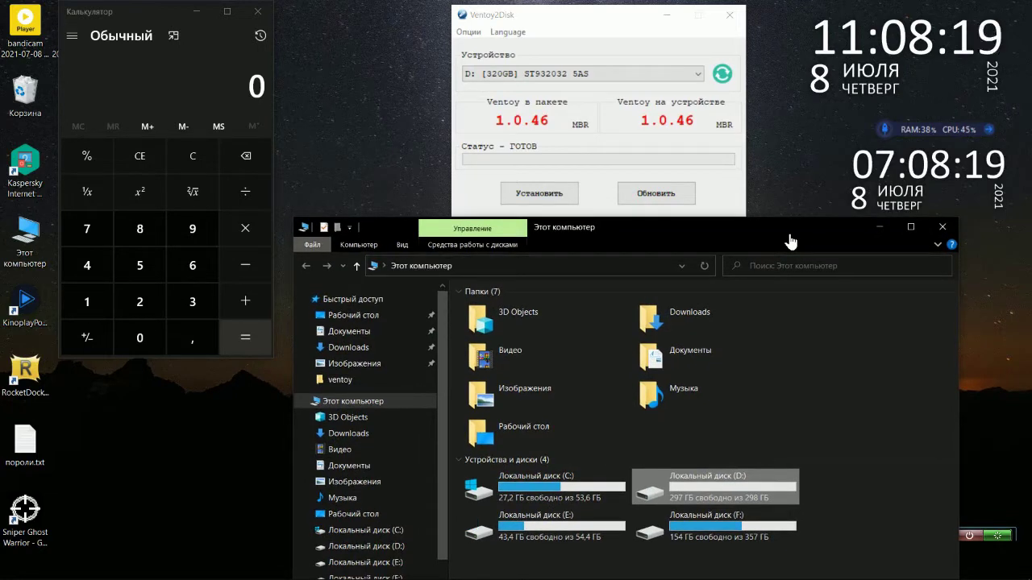
# - Open drive F: in a second This PC window and check the size of its ISO folder in the folder's properties
pyautogui.doubleClick(35, 249)
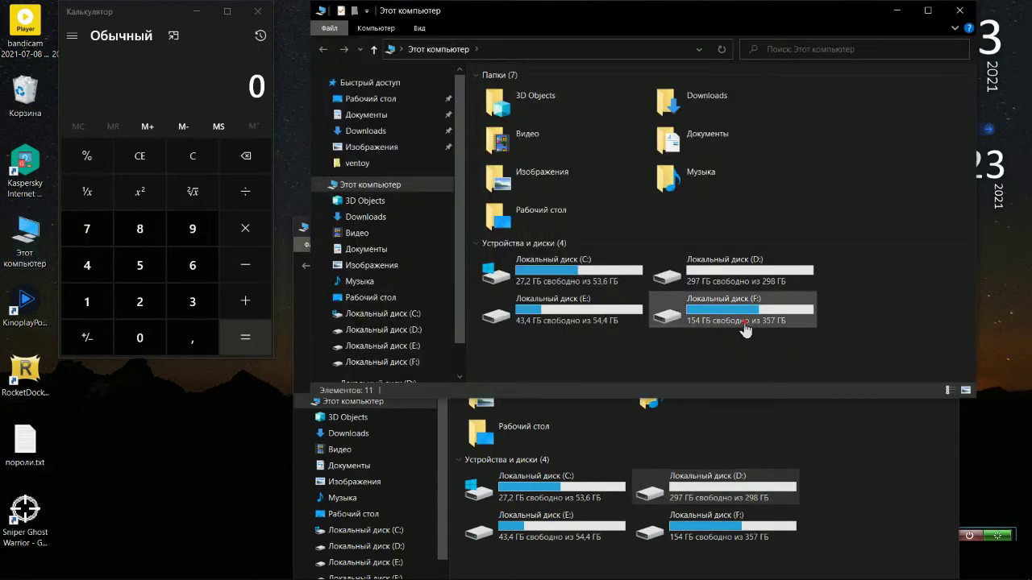
pyautogui.doubleClick(735, 321)
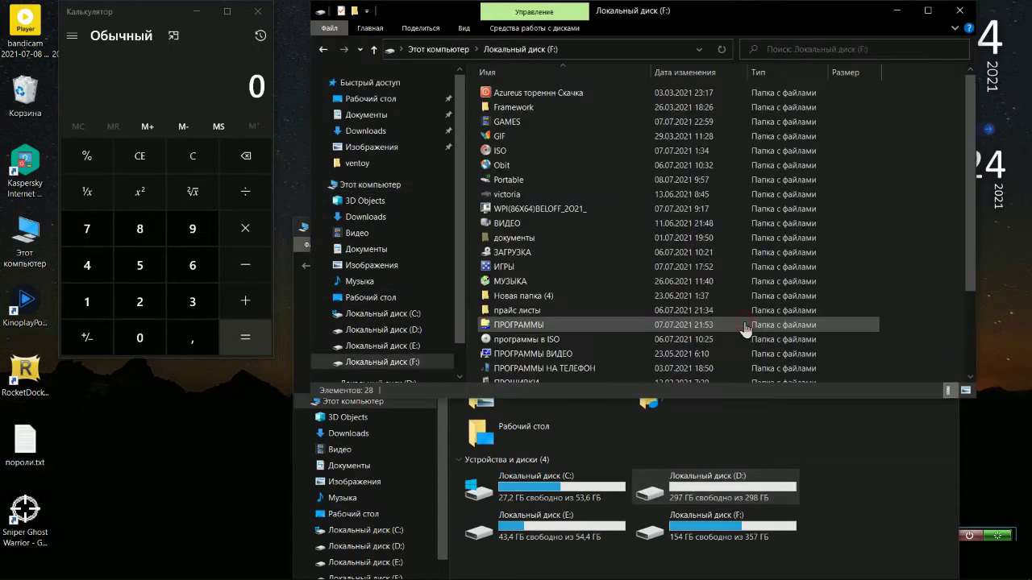
pyautogui.rightClick(534, 152)
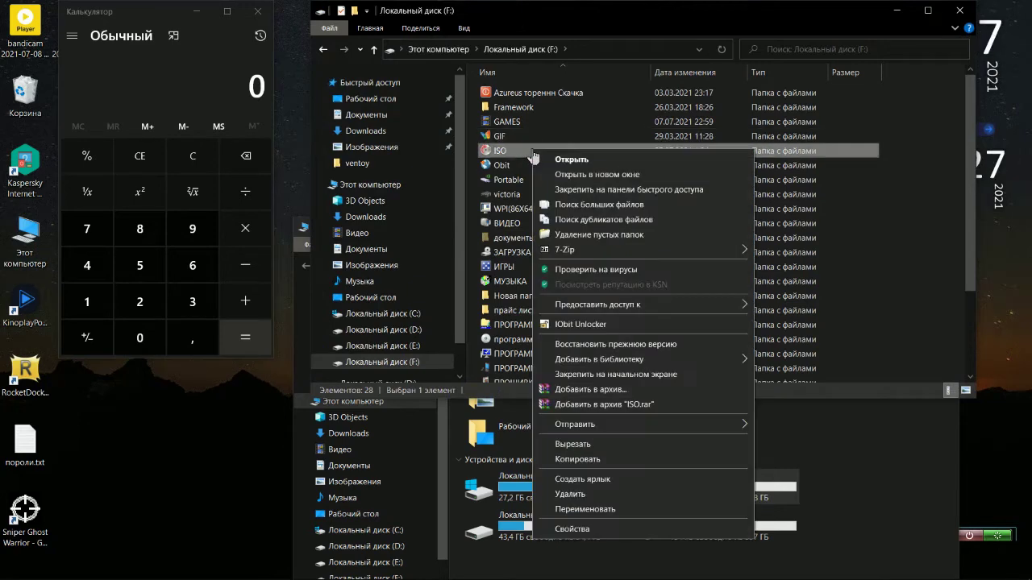
pyautogui.click(585, 530)
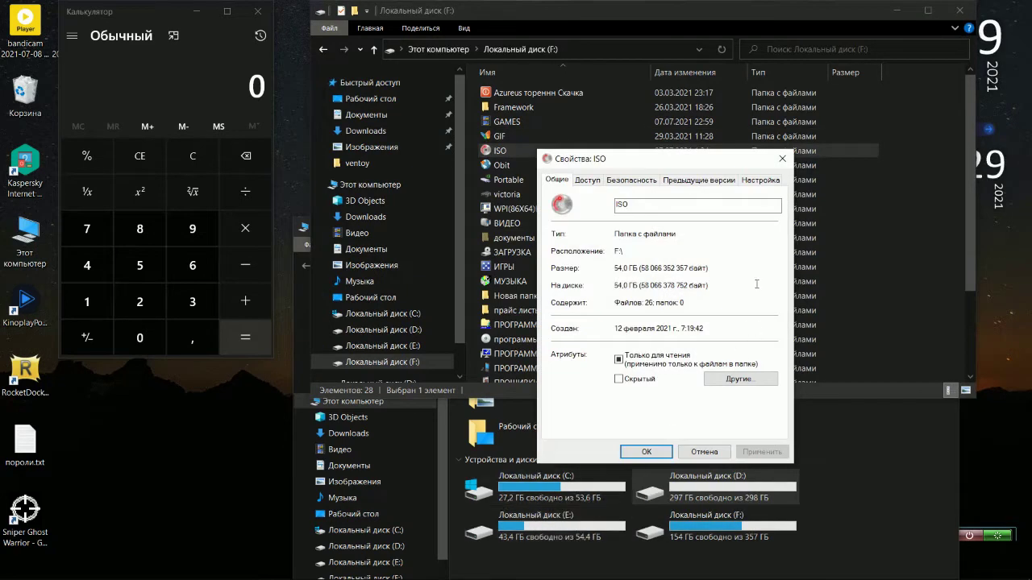
pyautogui.click(782, 159)
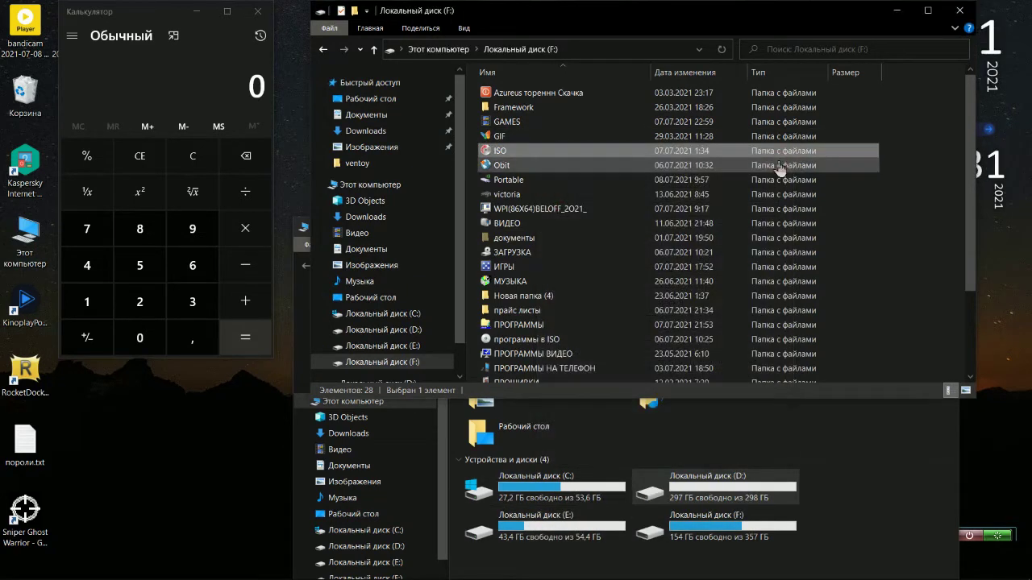
# - Look through the images in the ISO folder on drive F: and close the folder window
pyautogui.doubleClick(560, 152)
pyautogui.scroll(-2, 553, 196)
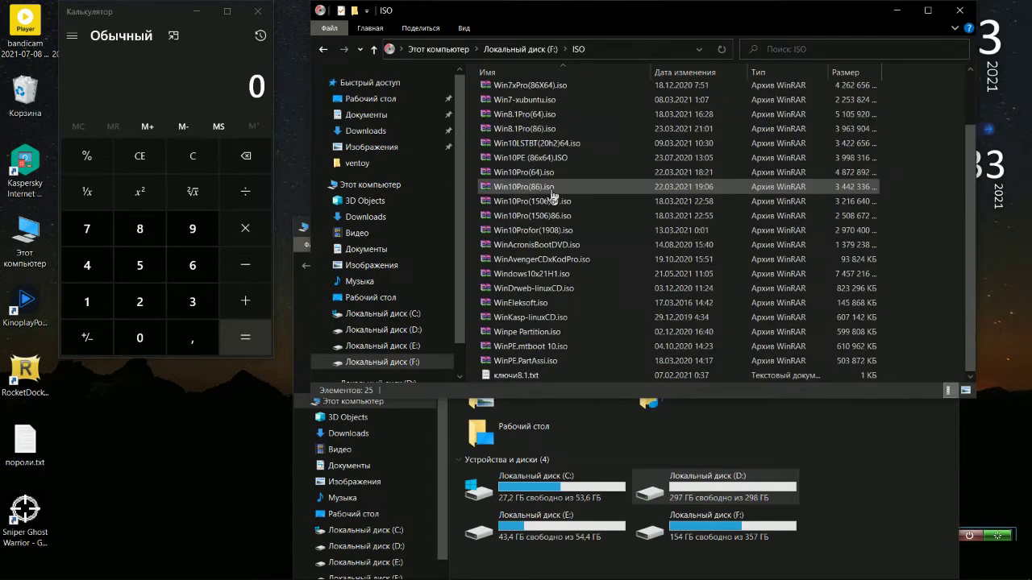
pyautogui.scroll(2, 553, 195)
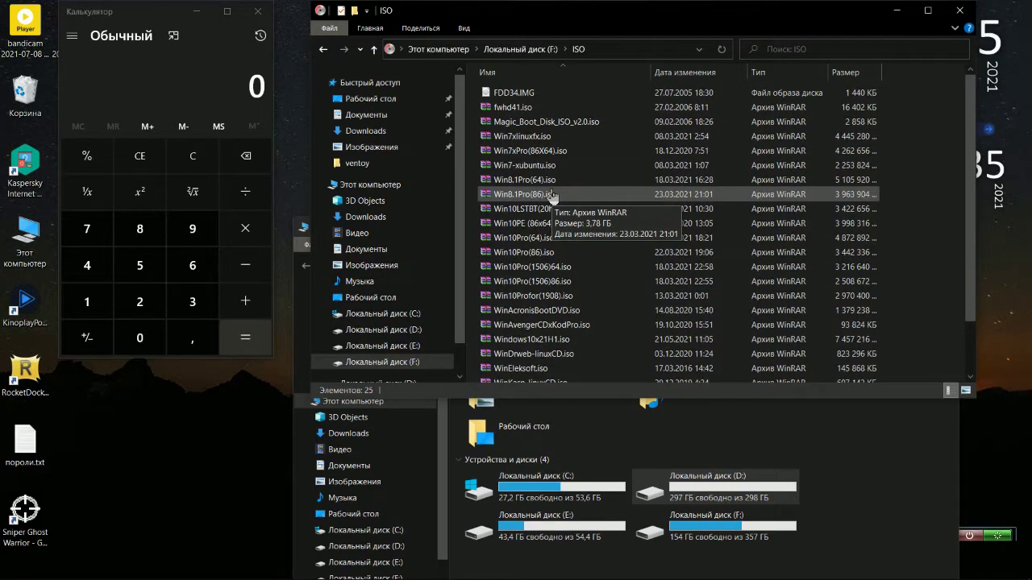
pyautogui.scroll(-2, 553, 195)
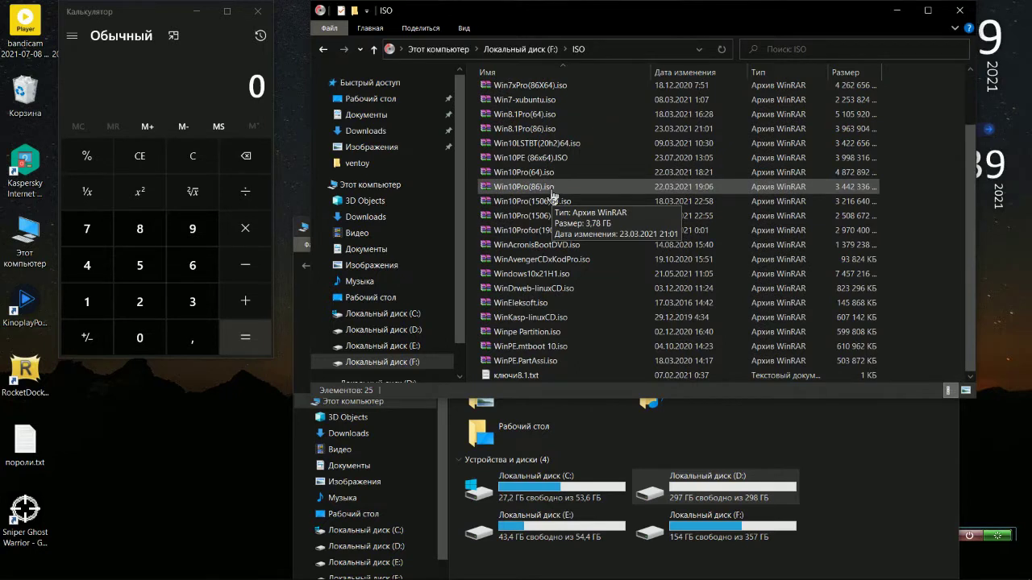
pyautogui.click(959, 12)
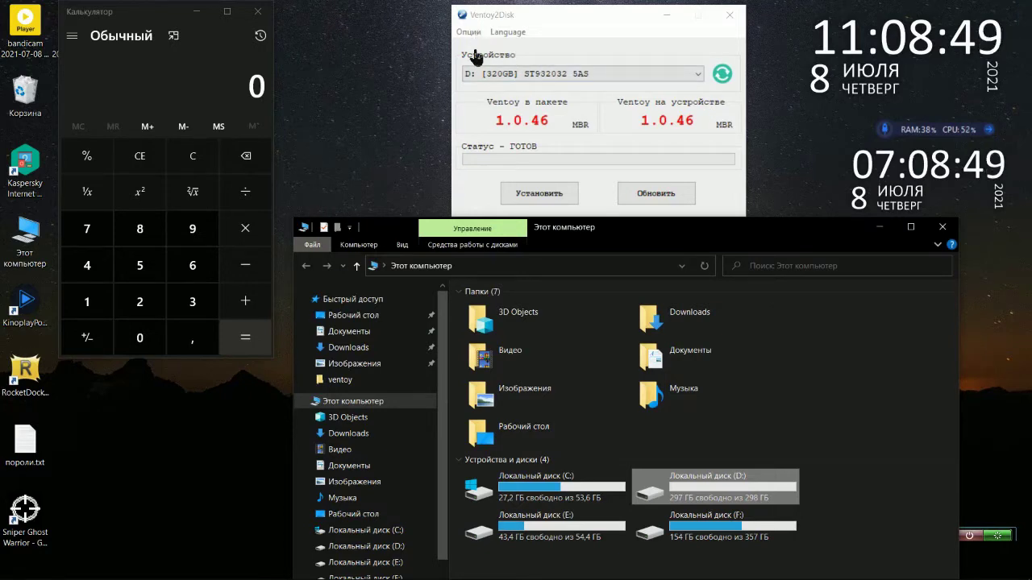
# - Check the total size of the ISO folder on drive F: in its properties, and close both windows
pyautogui.click(688, 528)
pyautogui.doubleClick(687, 528)
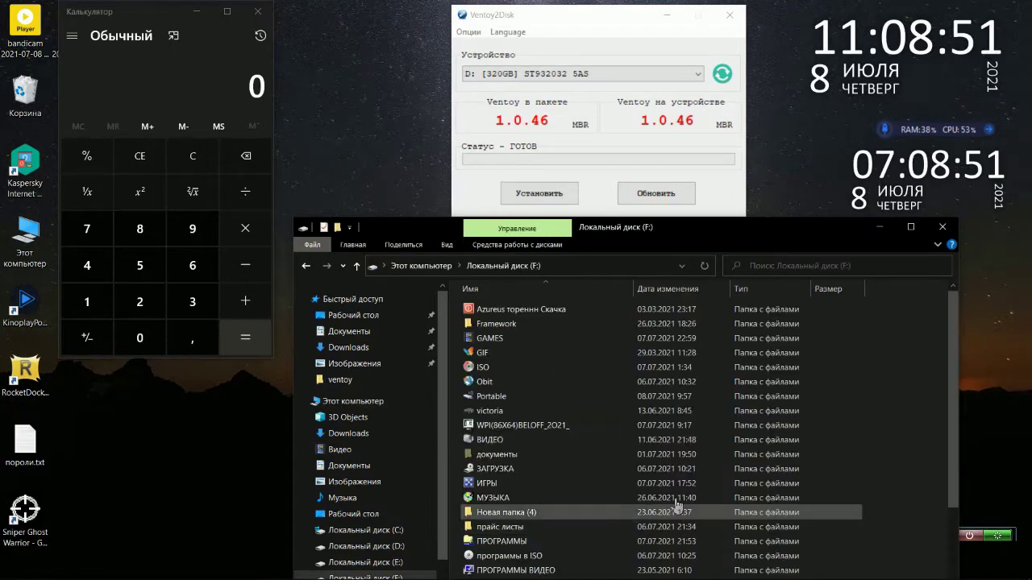
pyautogui.click(532, 368)
pyautogui.rightClick(532, 368)
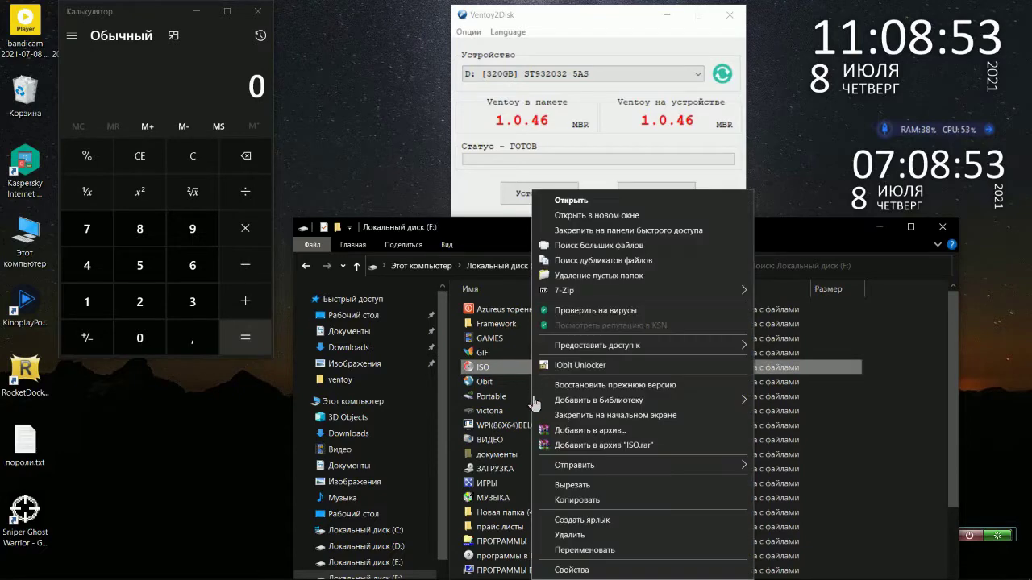
pyautogui.click(567, 571)
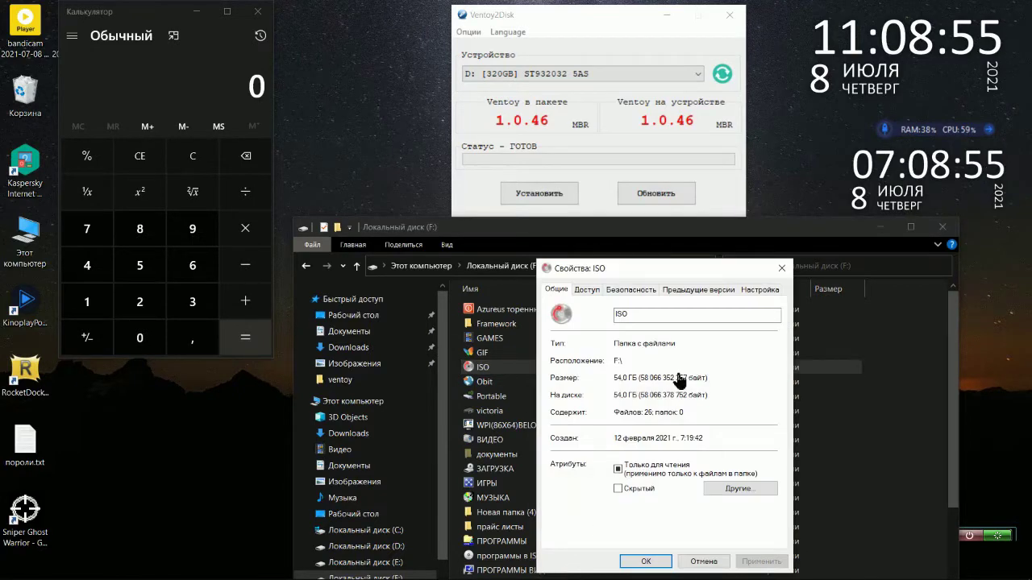
pyautogui.click(781, 268)
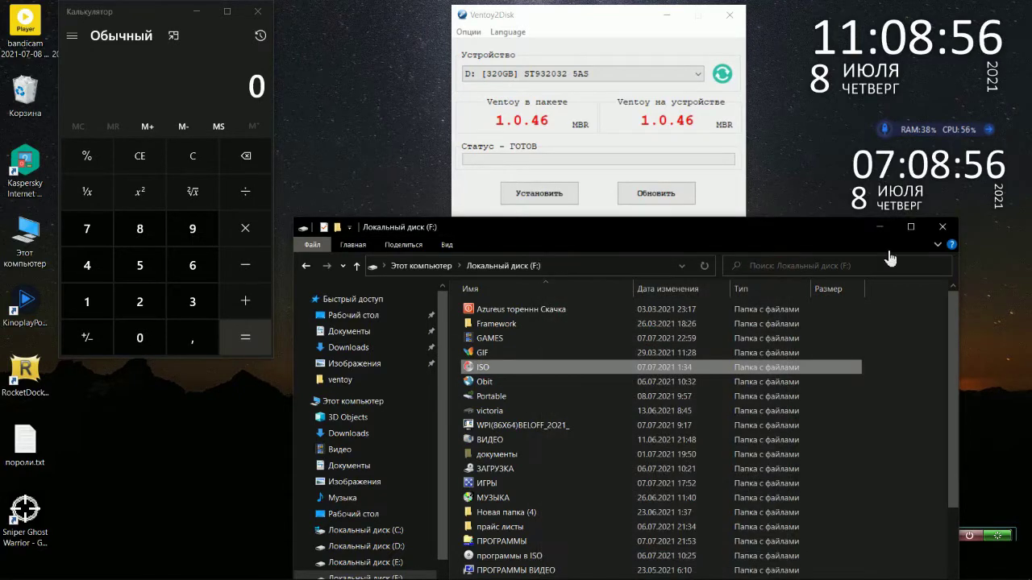
pyautogui.click(935, 230)
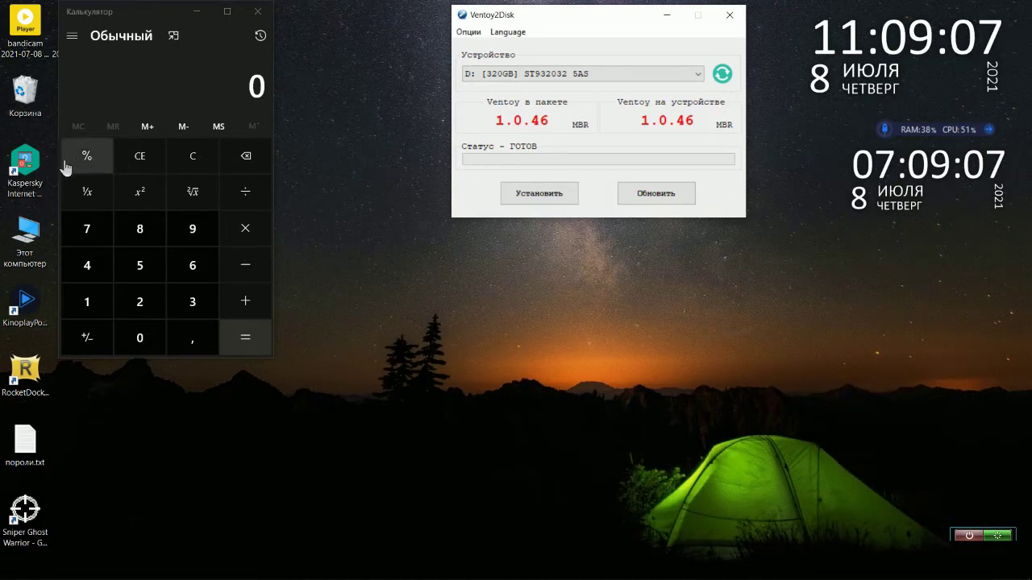
# - Reopen This PC to see drive D:'s capacity and calculate 298 − 100 in Calculator for the extra partition's size
pyautogui.doubleClick(29, 240)
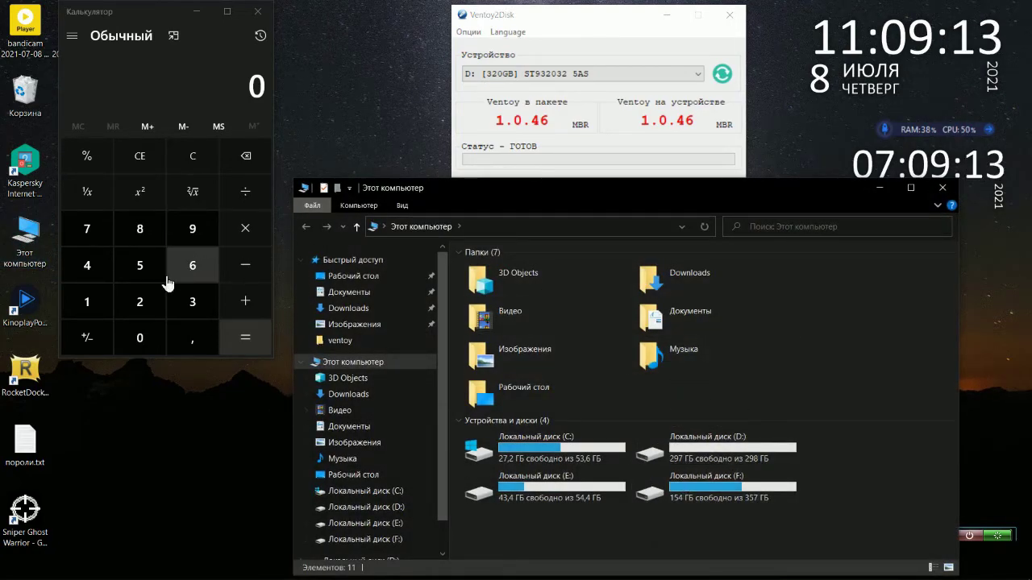
pyautogui.click(146, 310)
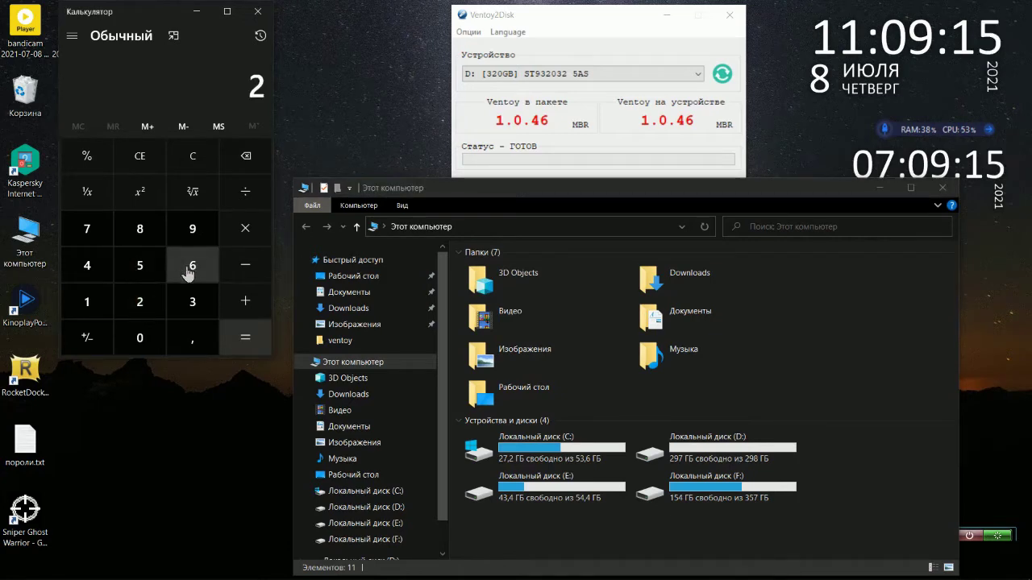
pyautogui.click(195, 242)
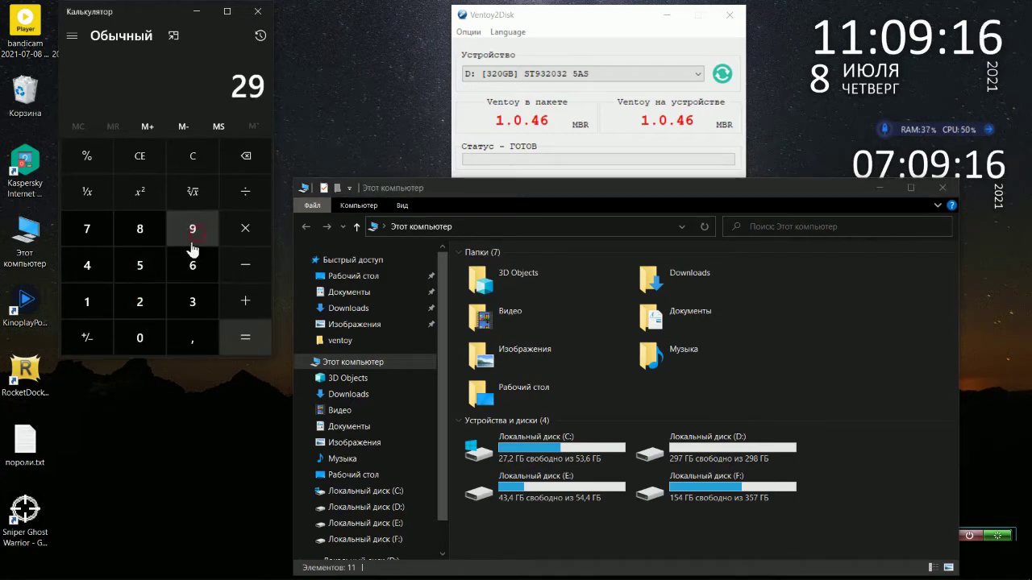
pyautogui.click(150, 240)
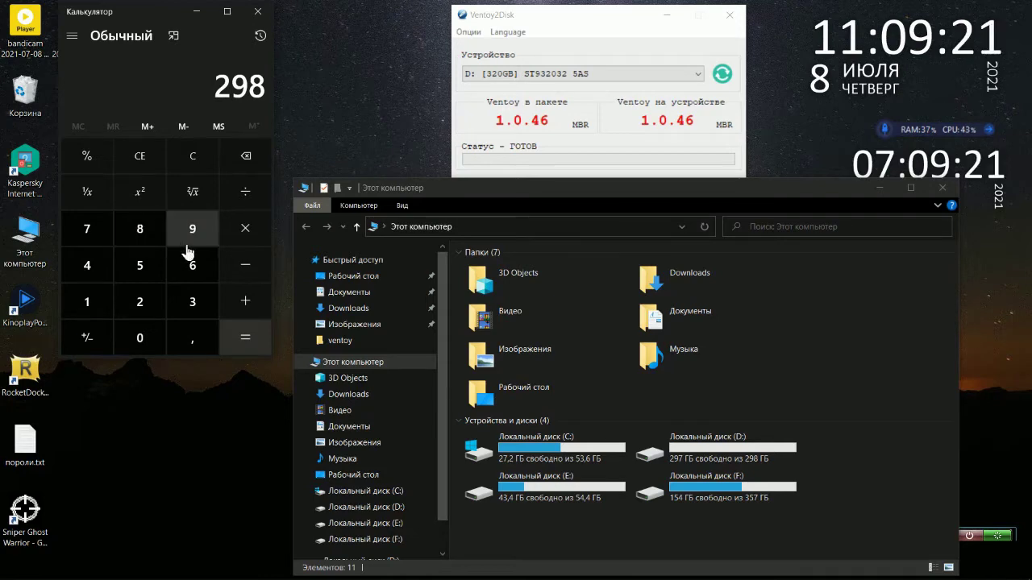
pyautogui.click(246, 274)
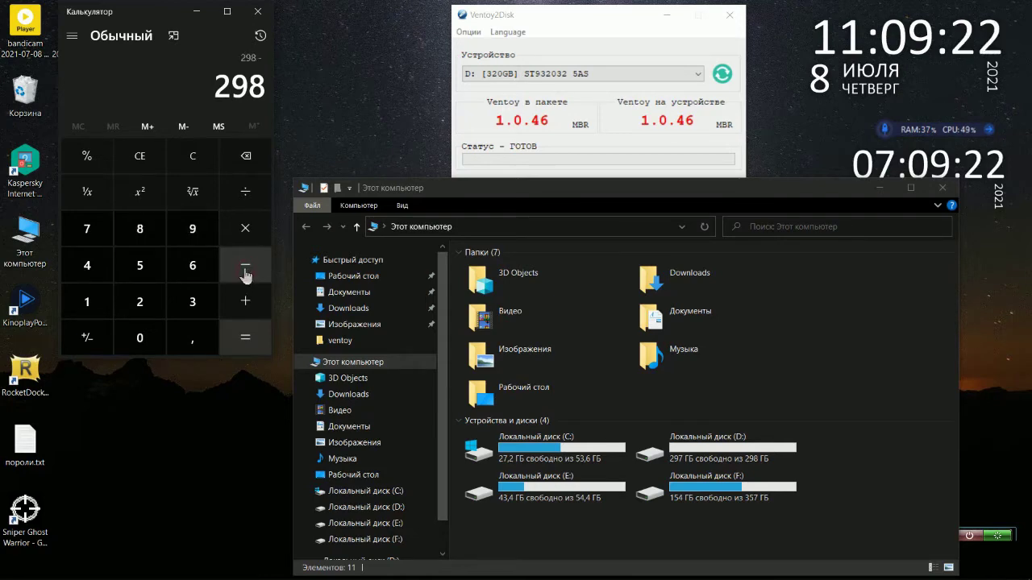
pyautogui.click(103, 303)
pyautogui.click(153, 332)
pyautogui.click(154, 333)
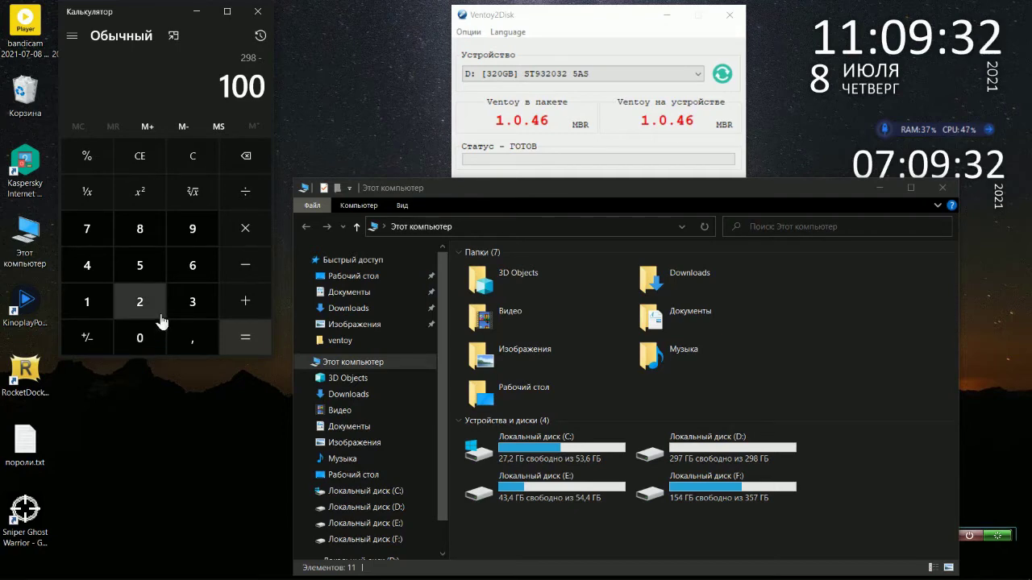
pyautogui.click(244, 340)
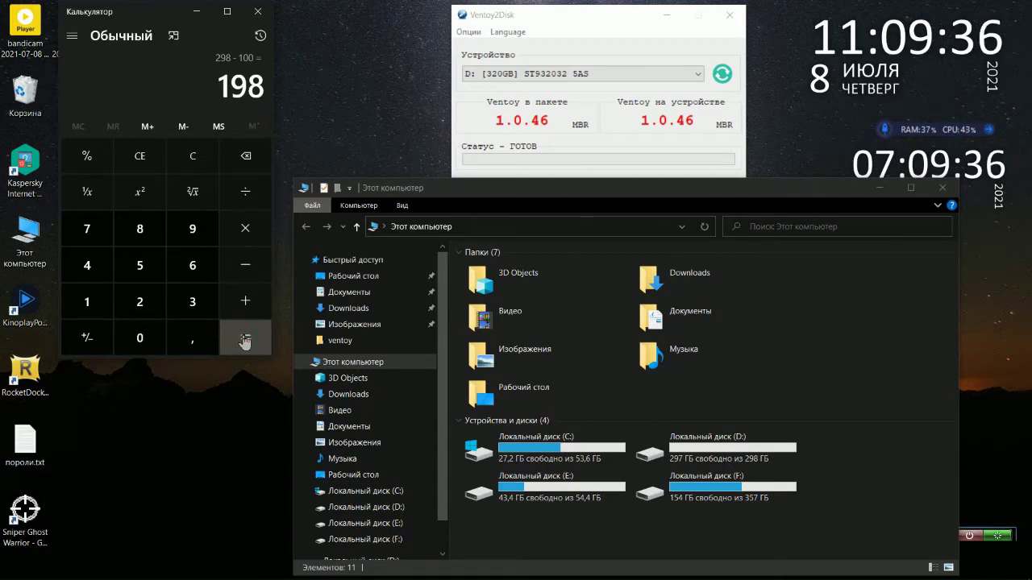
# - Set Ventoy2Disk to create an additional 198 GB partition at the end of the disk, keeping the 4 KB alignment
pyautogui.click(556, 17)
pyautogui.click(471, 33)
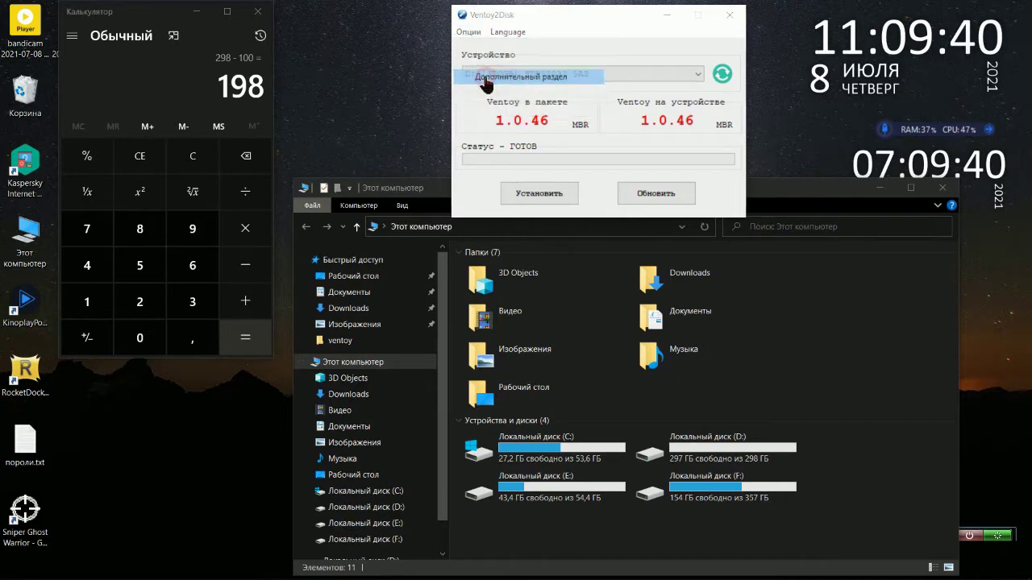
pyautogui.click(487, 79)
pyautogui.click(477, 81)
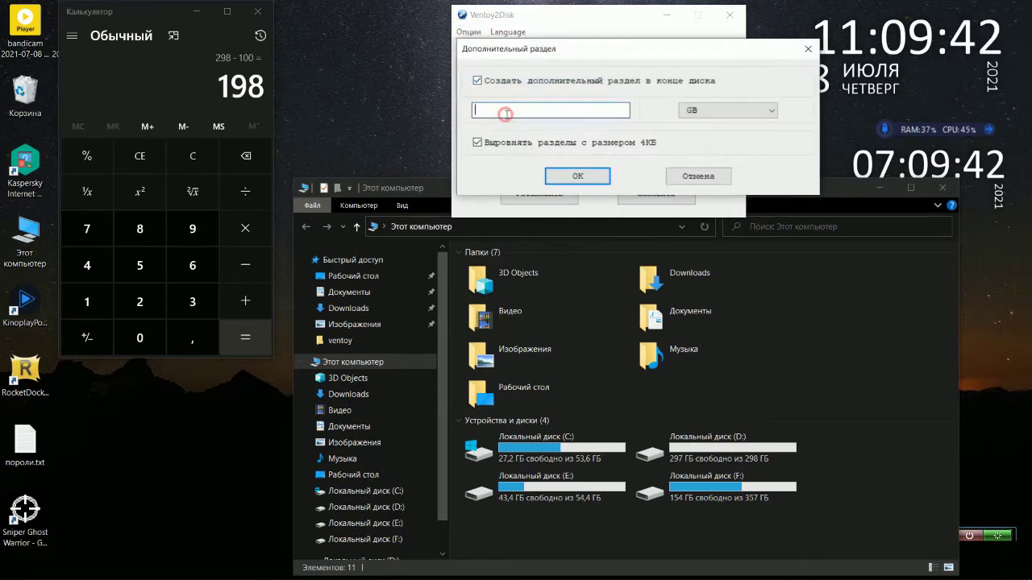
pyautogui.click(506, 113)
pyautogui.write('198')
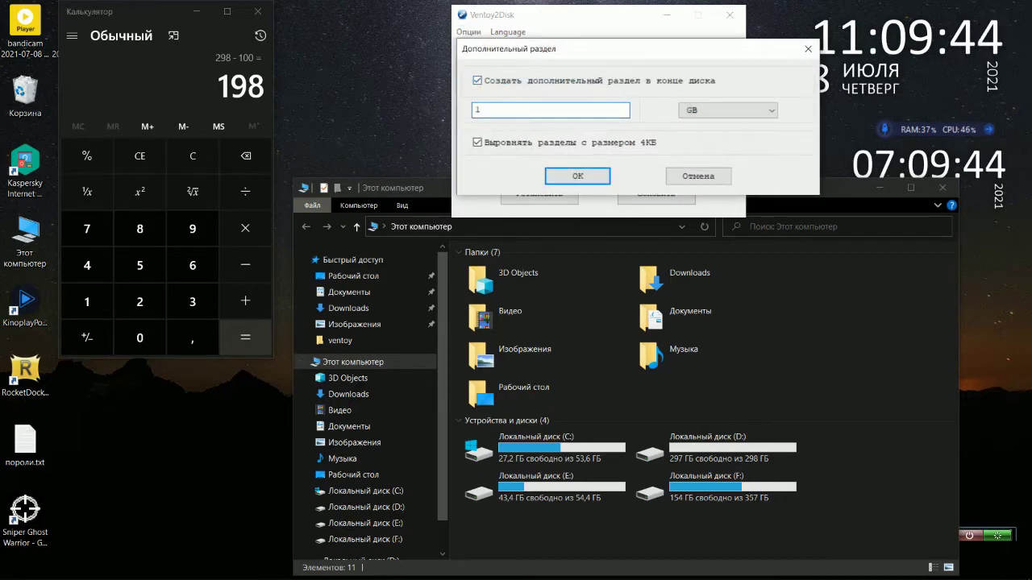
pyautogui.click(563, 176)
# - Install Ventoy on the 320GB drive D:, accepting both data-loss warnings and dismissing the completion message
pyautogui.click(574, 197)
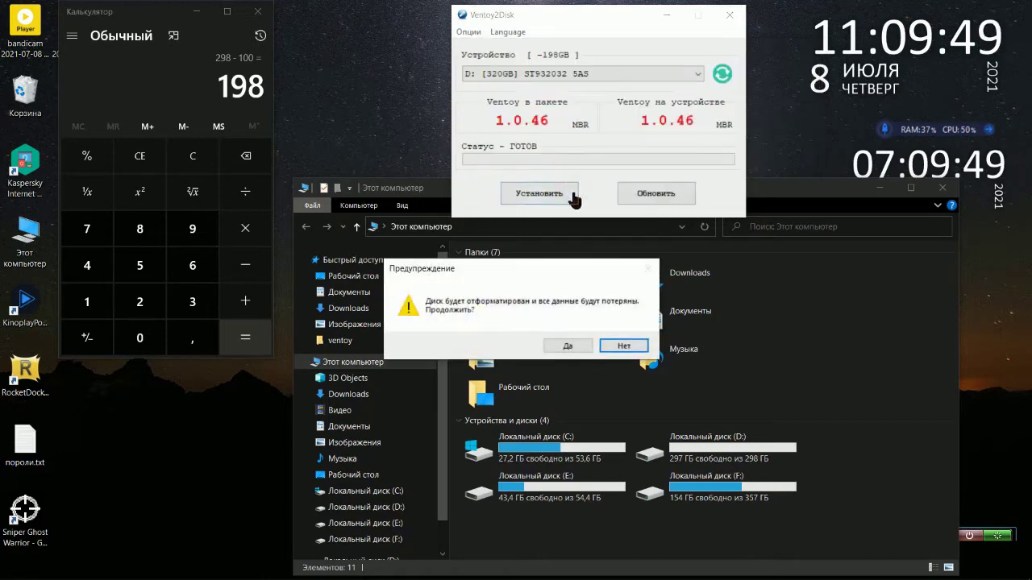
pyautogui.click(566, 347)
pyautogui.click(567, 345)
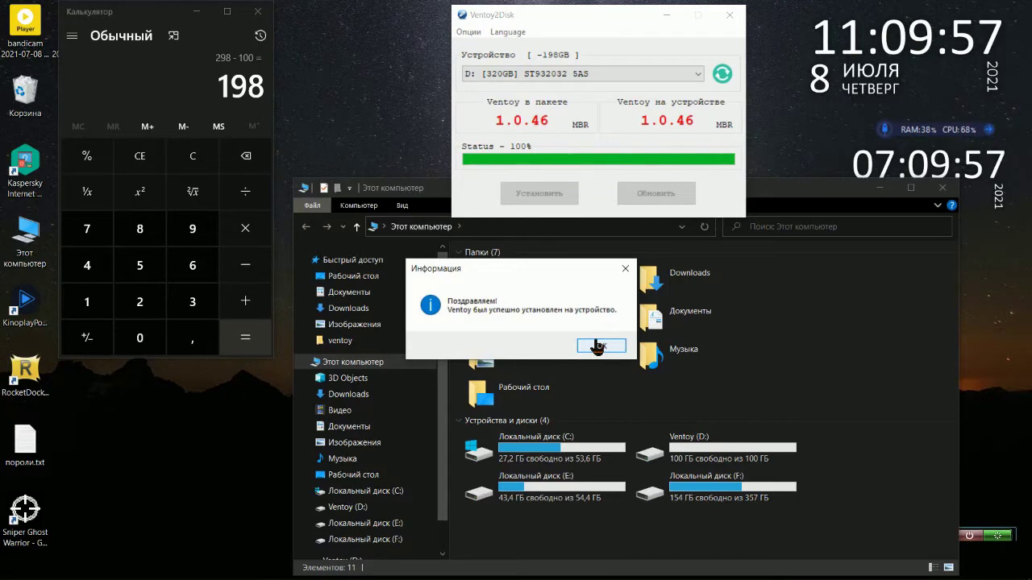
pyautogui.click(597, 346)
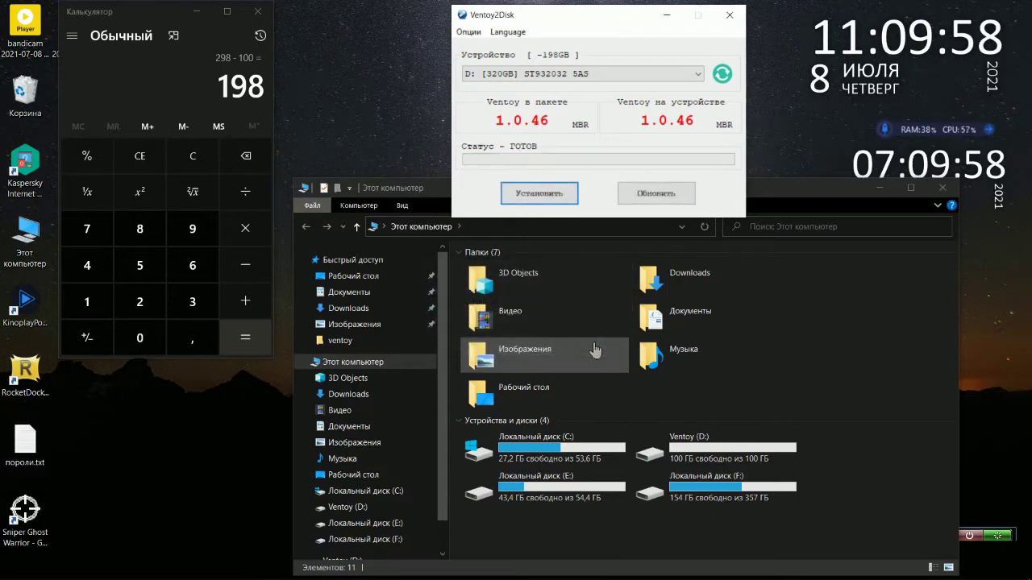
# - Close Ventoy2Disk, the This PC window and Calculator
pyautogui.click(732, 18)
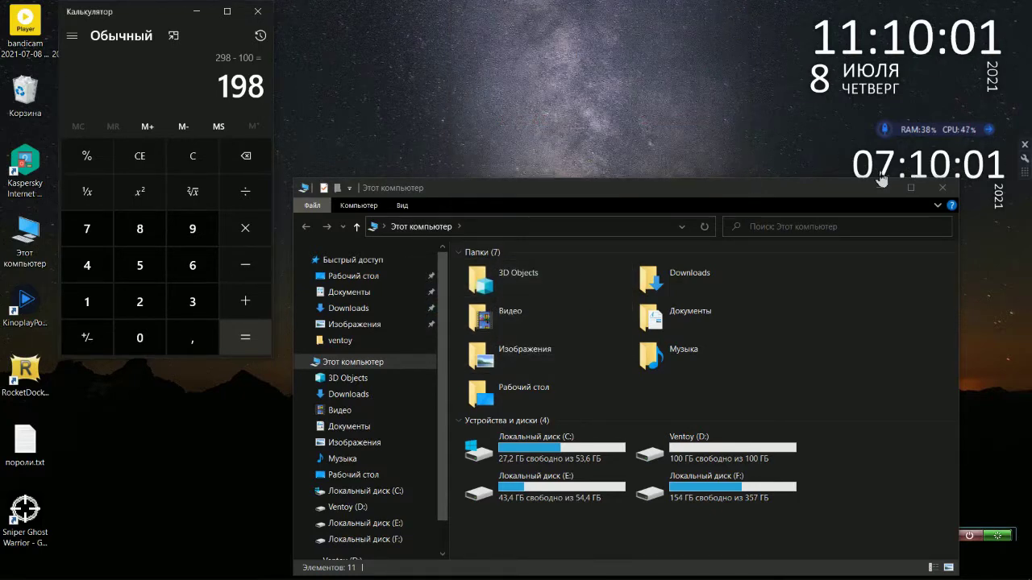
pyautogui.click(940, 197)
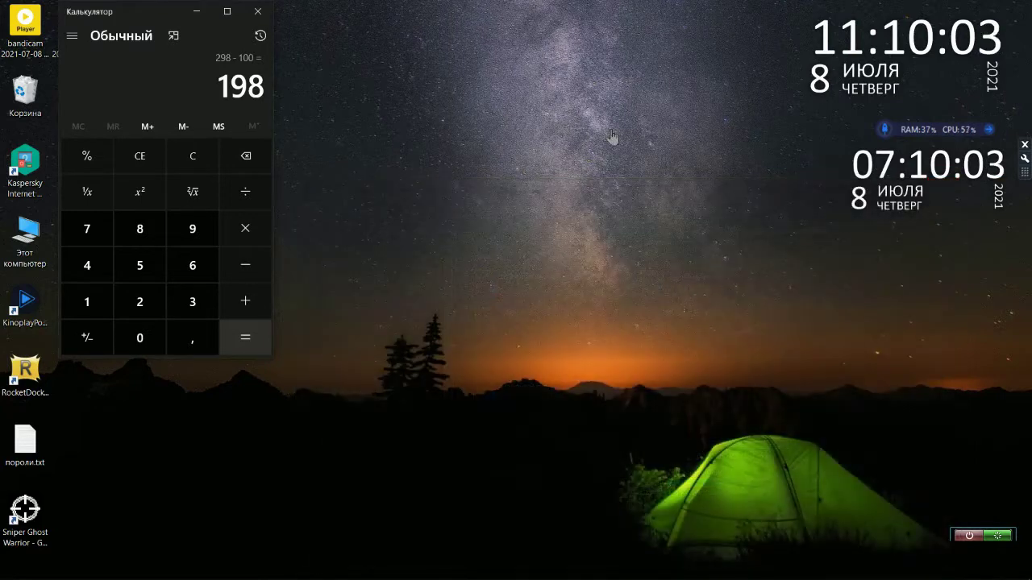
pyautogui.click(259, 11)
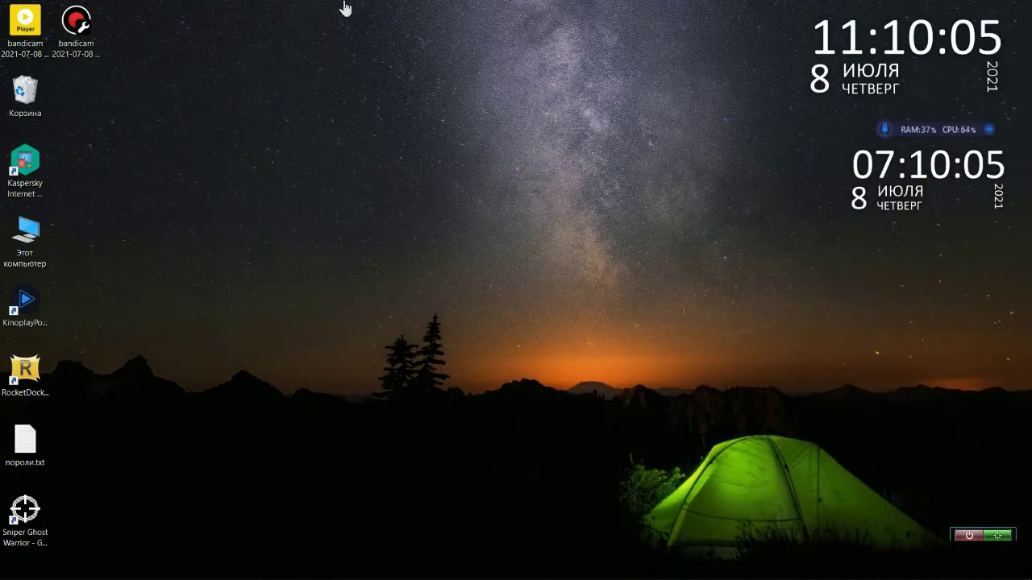
# - Open the administrative tools (Администрирование) from the Control Panel's full list of items
pyautogui.moveTo(367, 16)
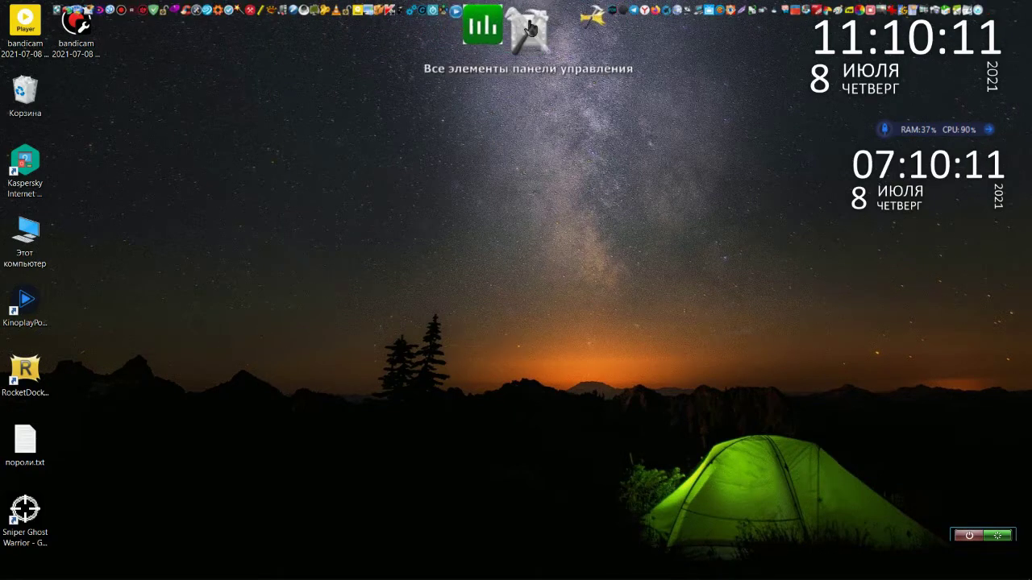
pyautogui.click(530, 26)
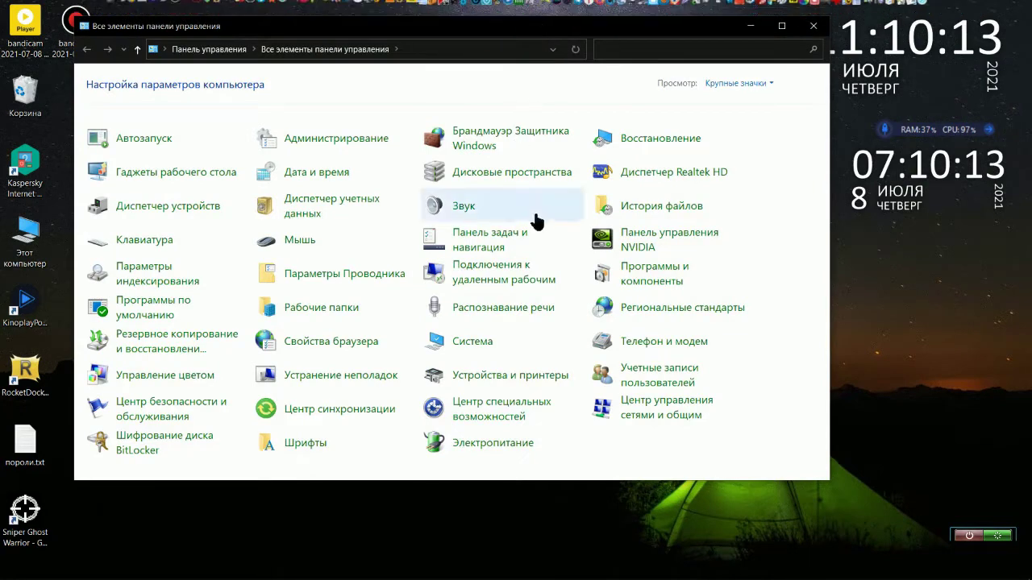
pyautogui.click(329, 144)
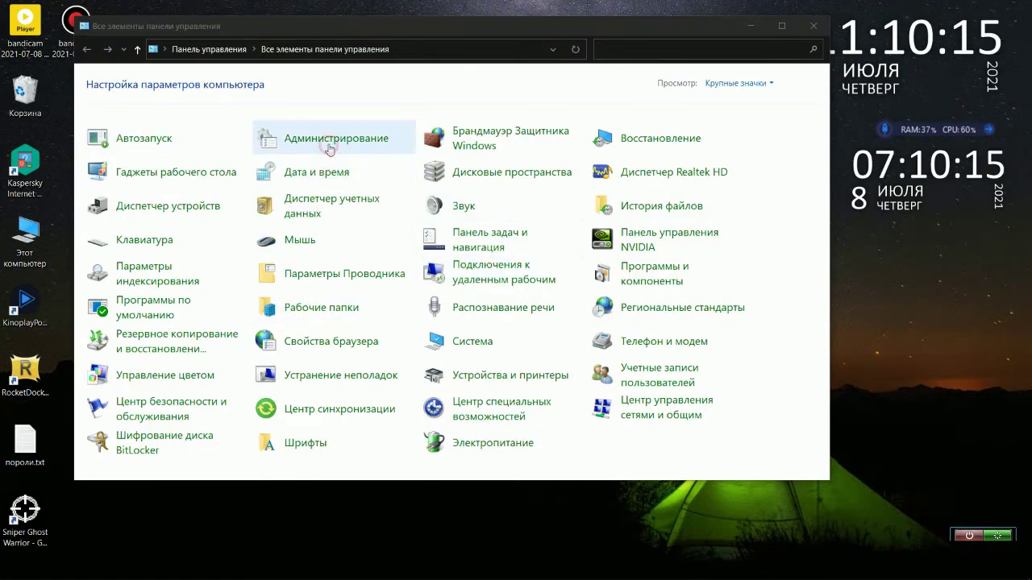
pyautogui.moveTo(244, 131); pyautogui.dragTo(292, 422)
pyautogui.click(317, 458)
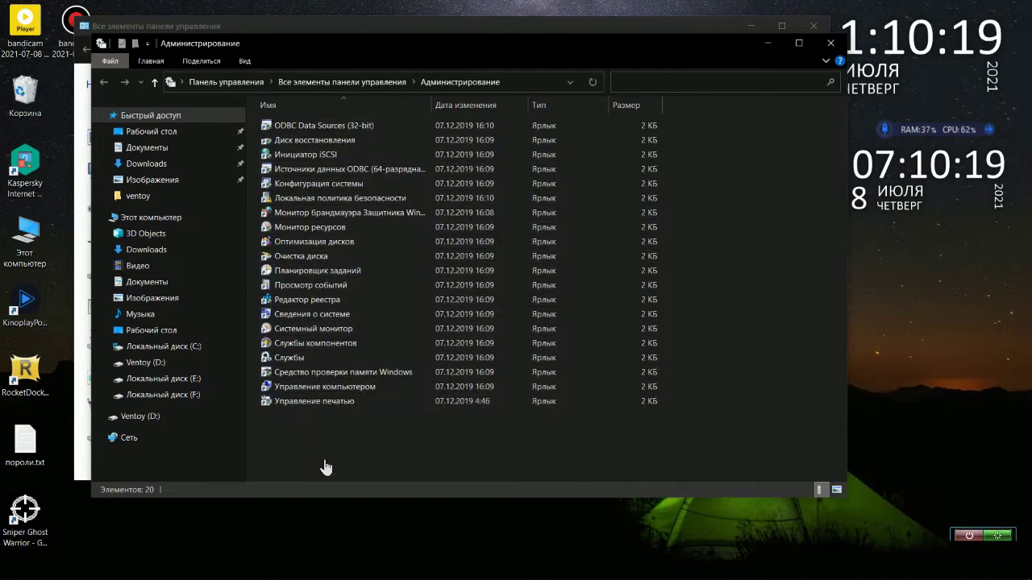
# - Launch Computer Management (Управление компьютером) and open Disk Management (Управление дисками) under its storage section
pyautogui.click(337, 387)
pyautogui.doubleClick(337, 388)
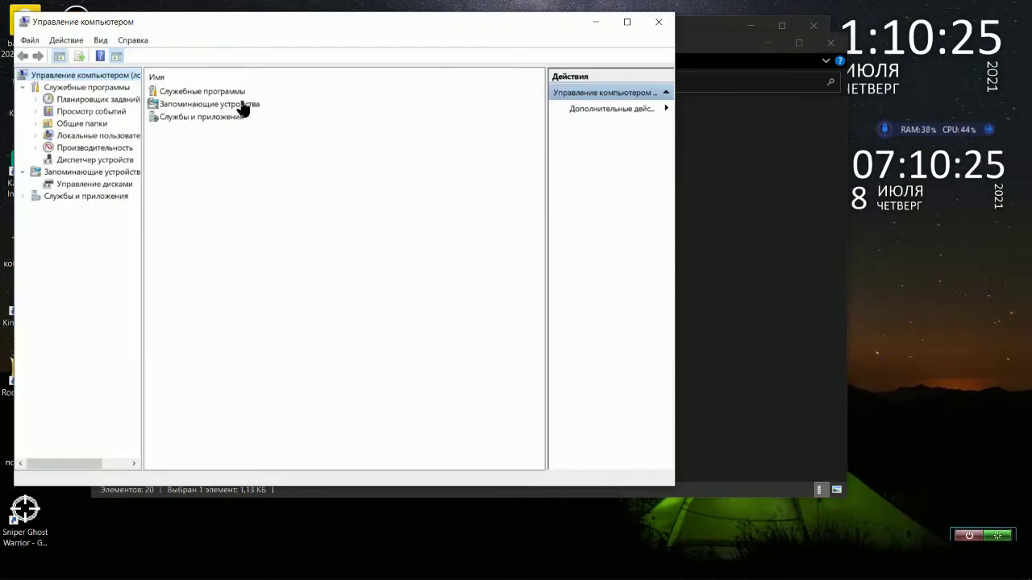
pyautogui.doubleClick(238, 110)
pyautogui.doubleClick(242, 96)
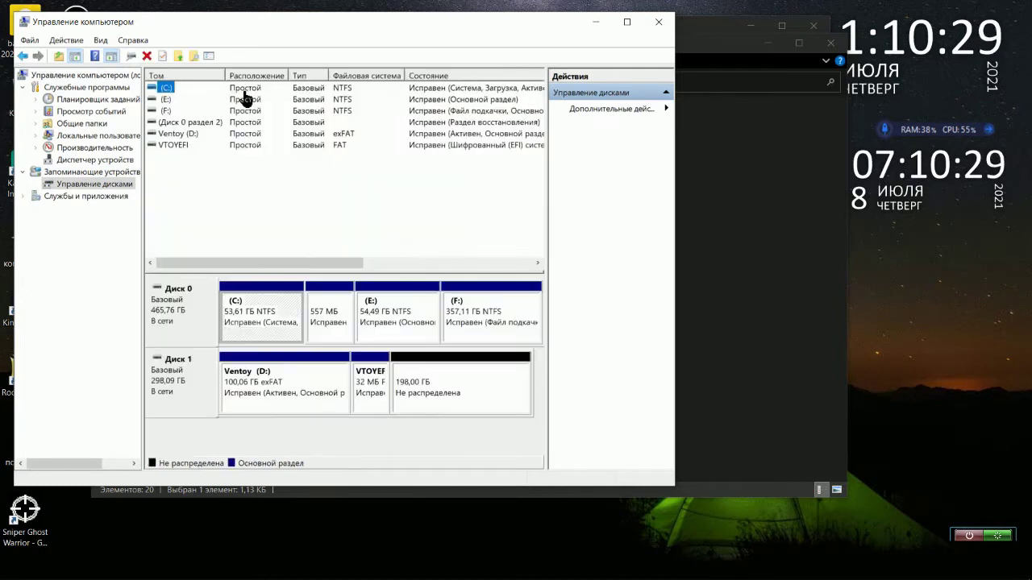
# - Create a simple volume from Disk 1's unallocated space at the full 202750 MB, quick-formatted as NTFS and labelled Новый том
pyautogui.click(273, 378)
pyautogui.rightClick(433, 393)
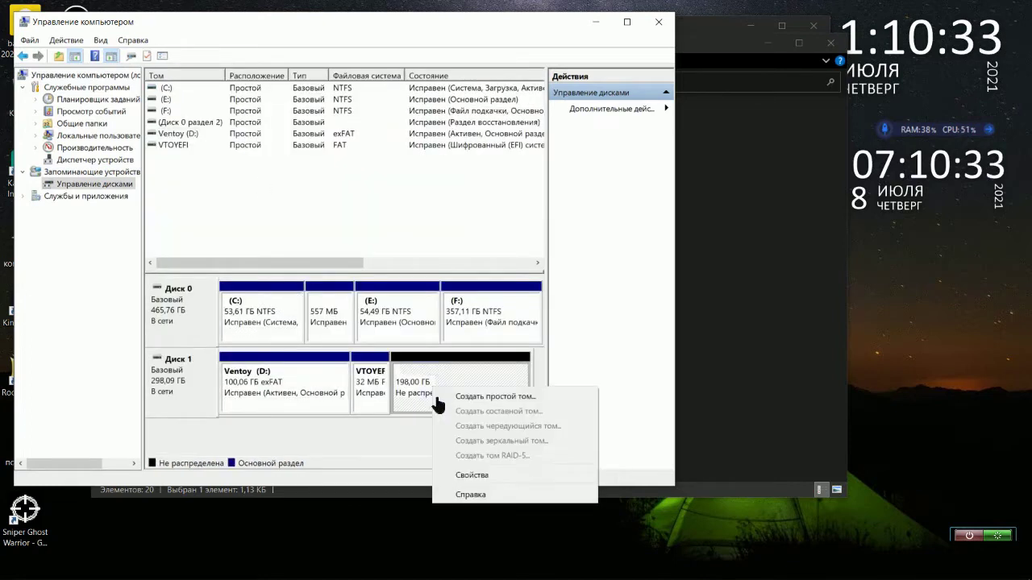
pyautogui.click(456, 396)
pyautogui.click(412, 331)
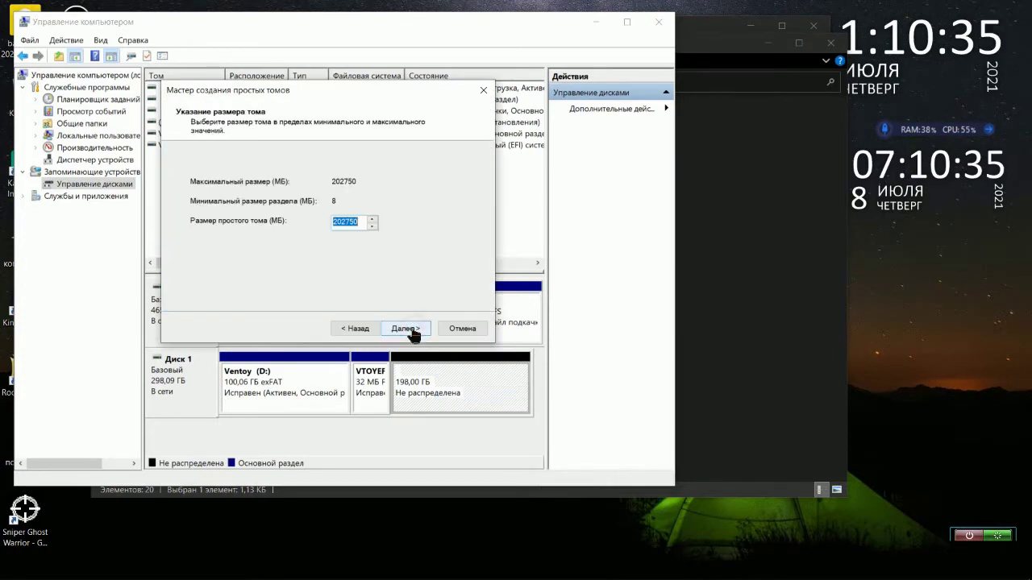
pyautogui.click(411, 331)
pyautogui.click(411, 330)
pyautogui.click(407, 329)
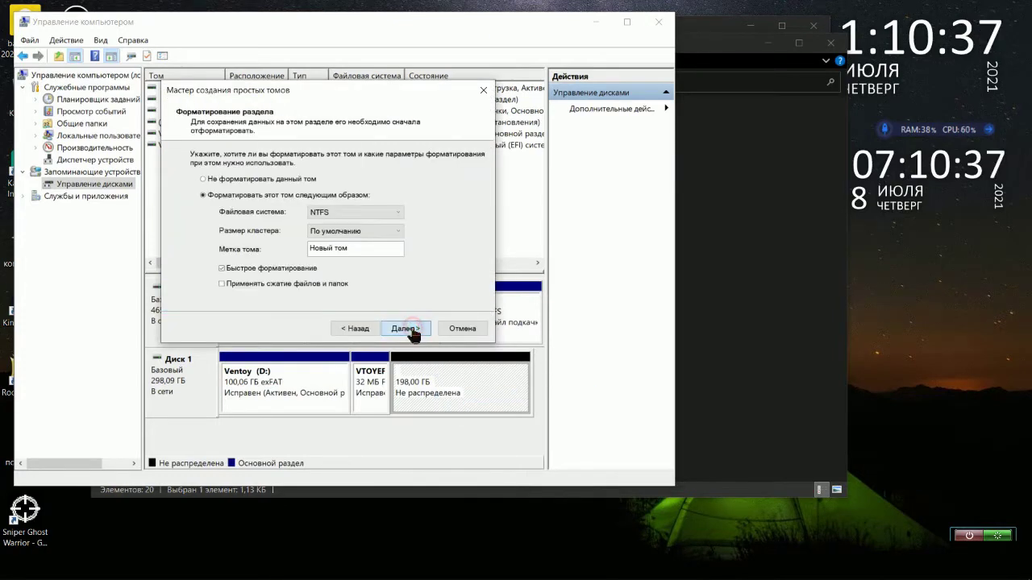
pyautogui.click(407, 330)
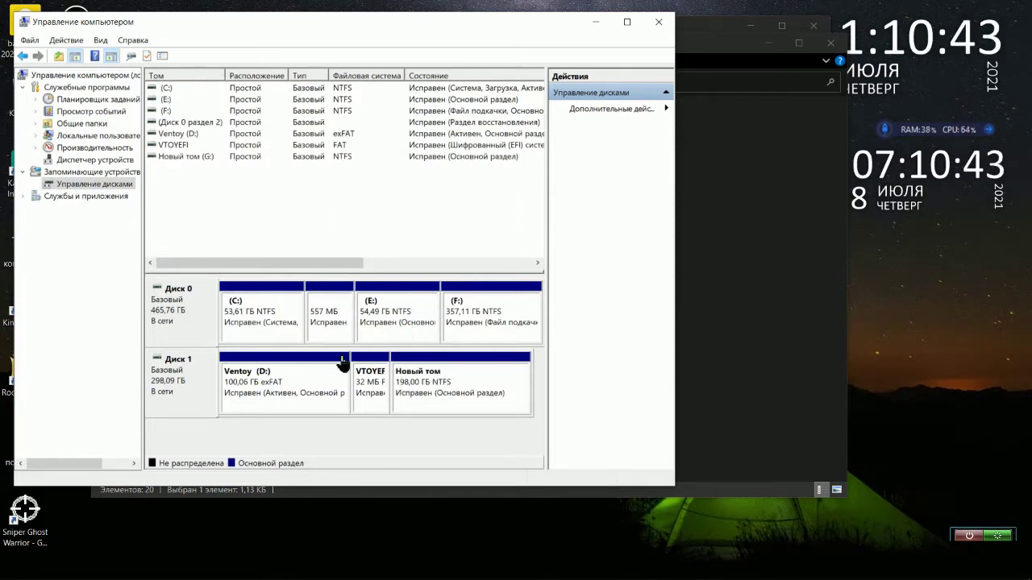
# - Quick-format the 100,06 ГБ Ventoy (D:) partition on Disk 1 as NTFS with the default cluster size and the label Ventoy
pyautogui.click(277, 384)
pyautogui.rightClick(274, 379)
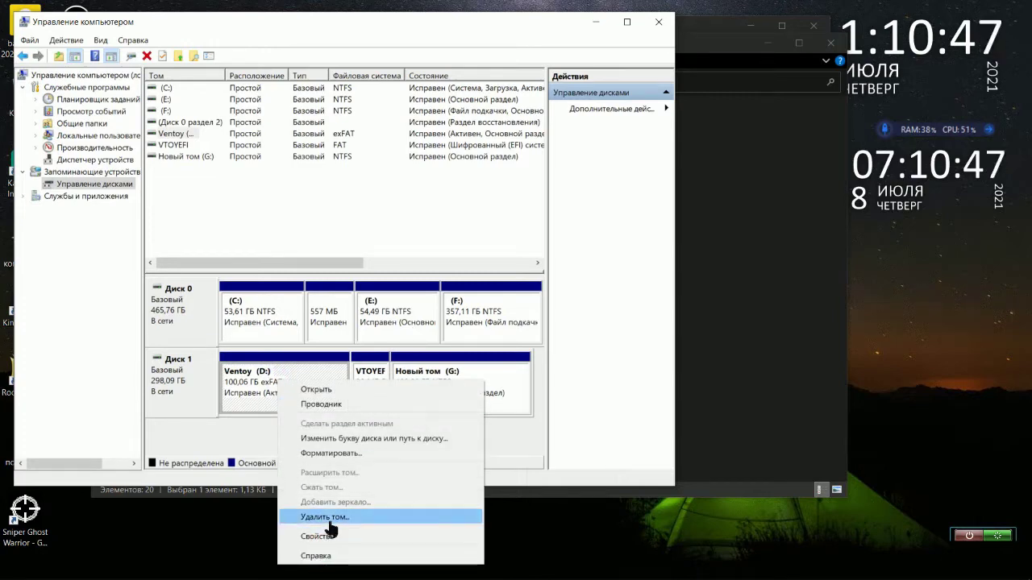
pyautogui.click(353, 453)
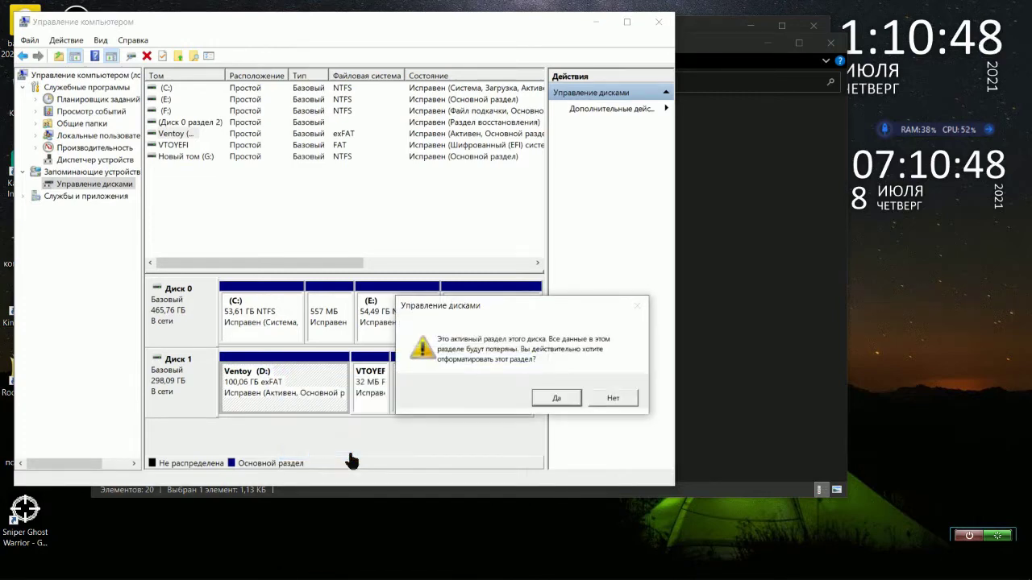
pyautogui.click(555, 400)
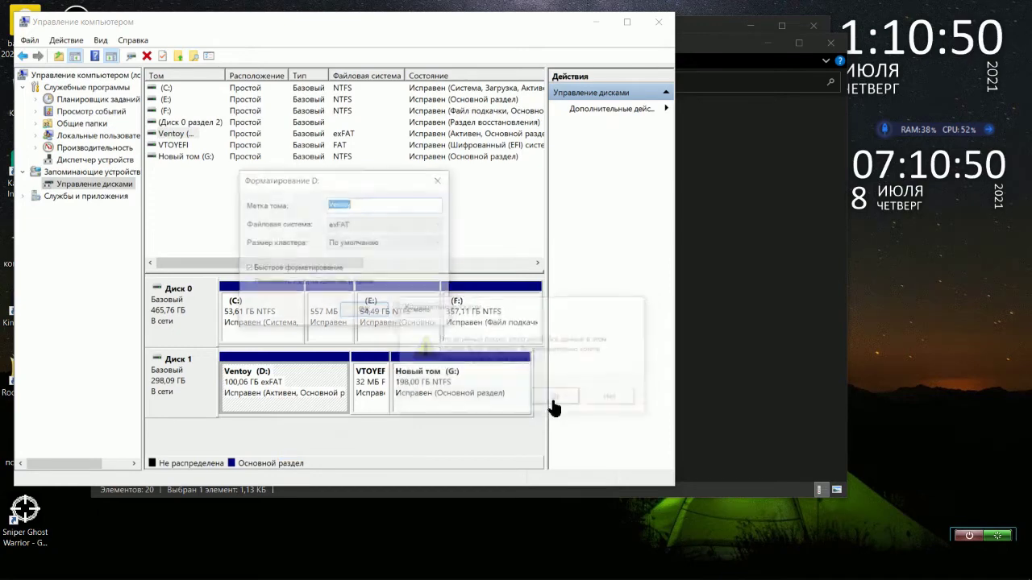
pyautogui.click(425, 228)
pyautogui.click(423, 237)
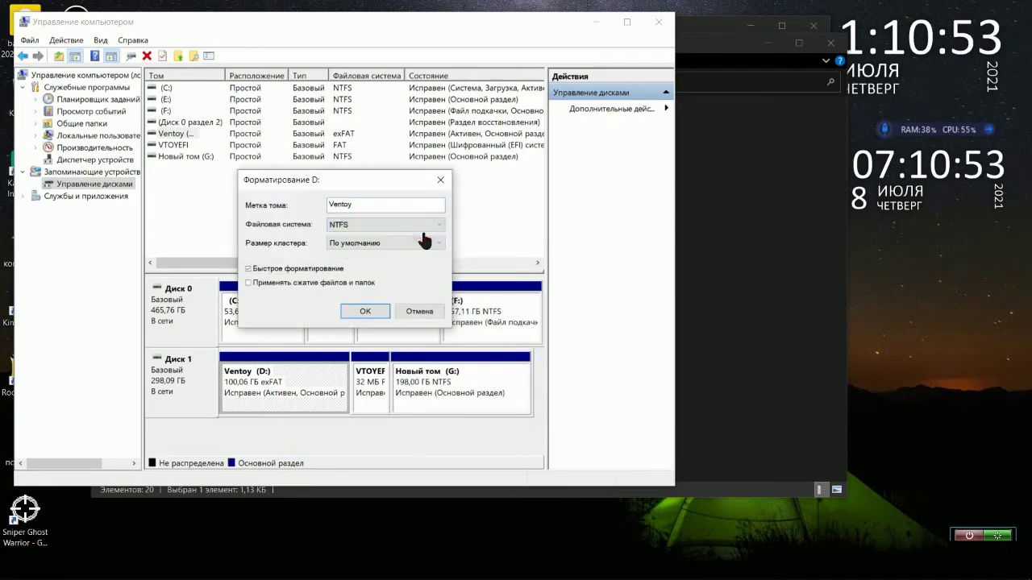
pyautogui.click(425, 240)
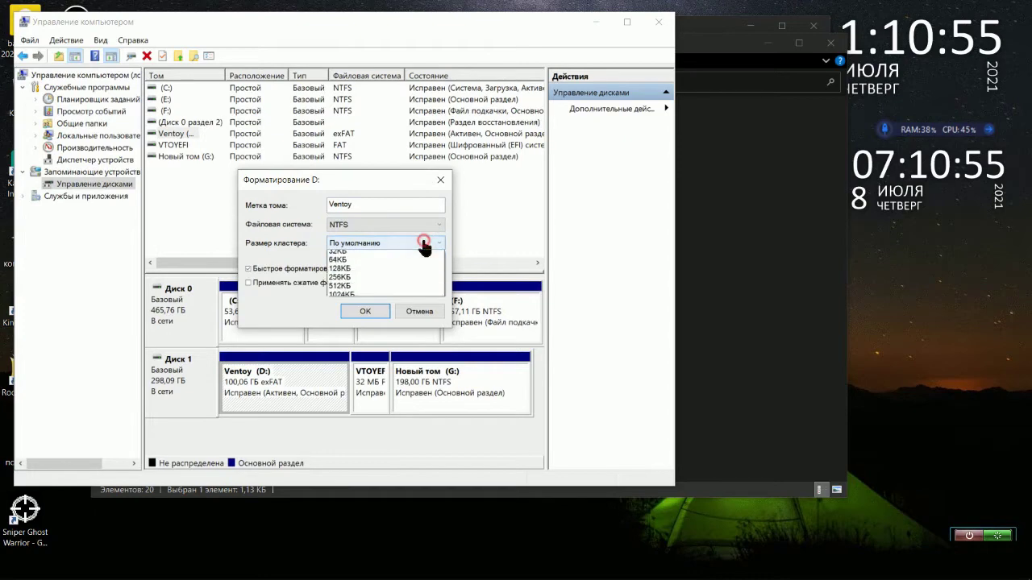
pyautogui.click(424, 243)
pyautogui.click(370, 313)
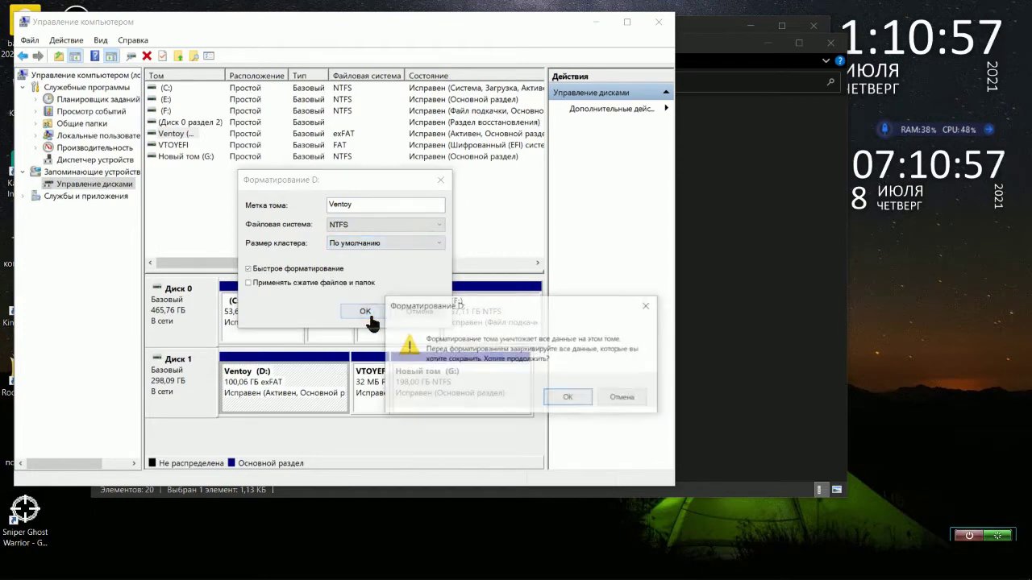
pyautogui.click(575, 398)
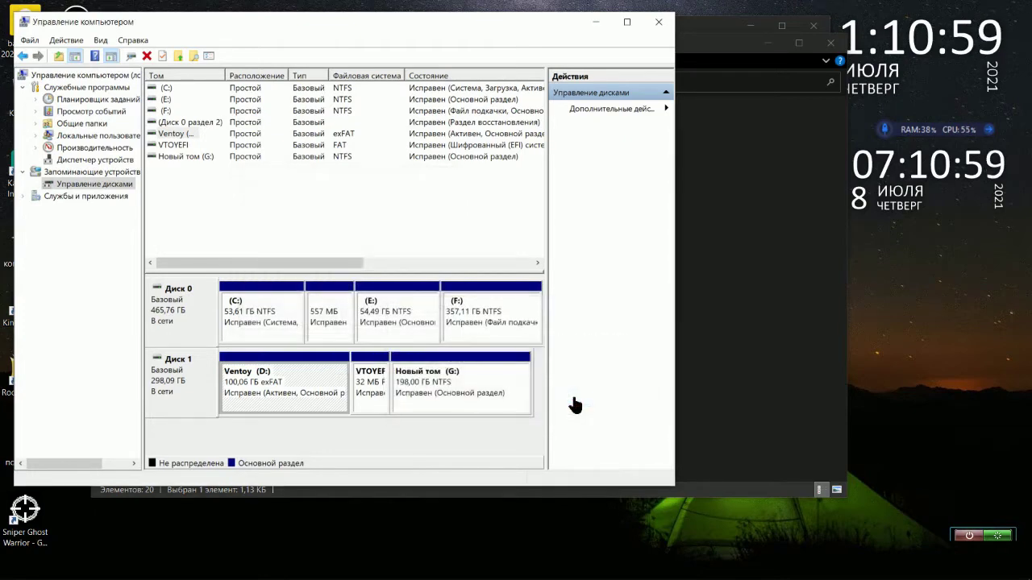
# - Reformat the D: partition as NTFS with quick formatting, the default cluster size and the volume label Система
pyautogui.rightClick(275, 396)
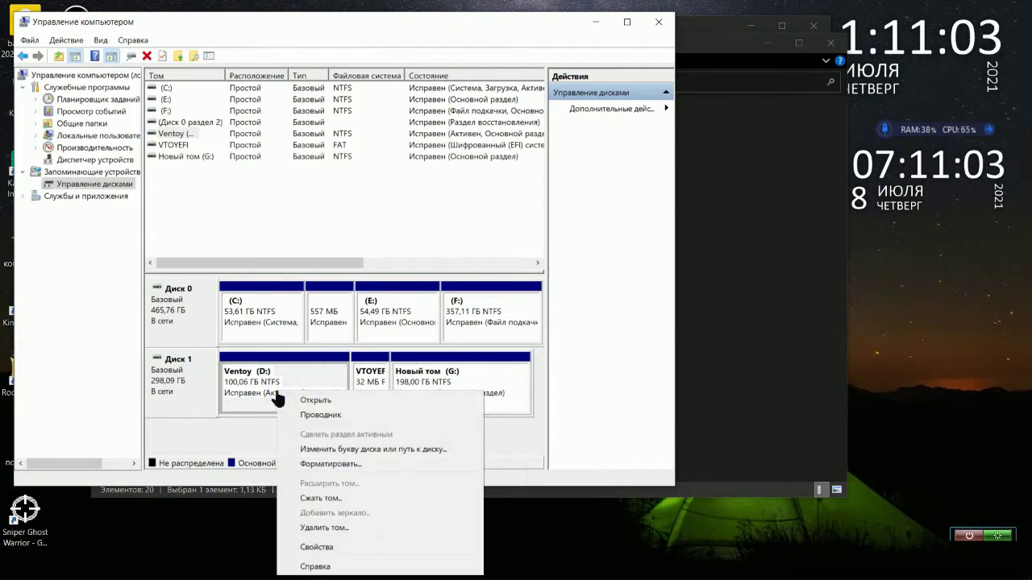
pyautogui.click(266, 406)
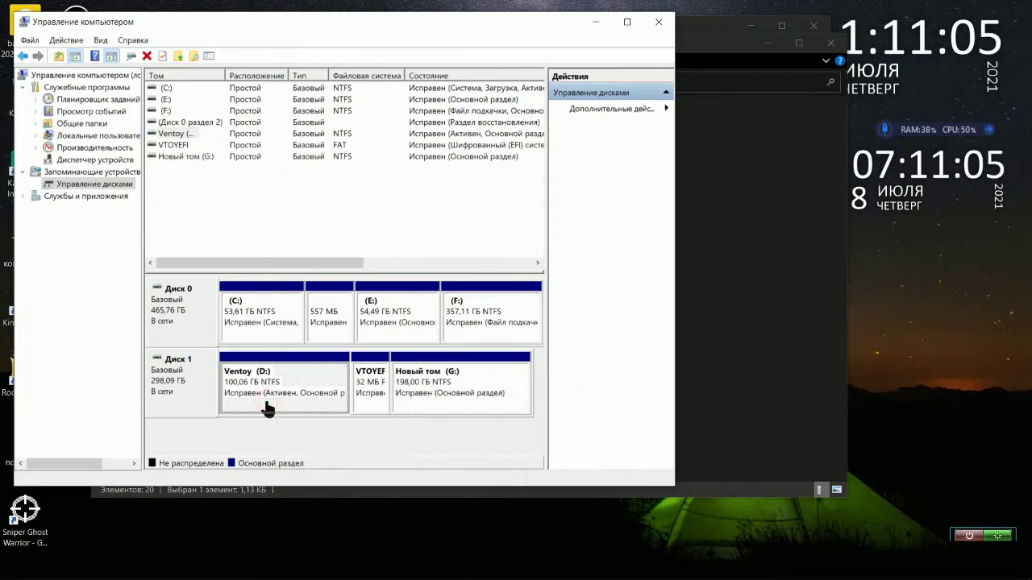
pyautogui.rightClick(276, 394)
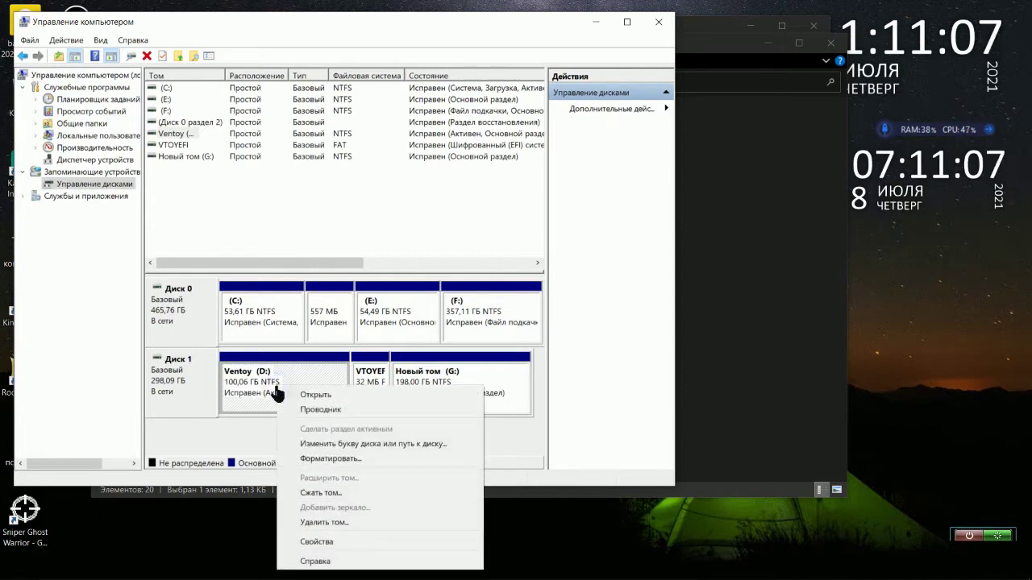
pyautogui.click(348, 459)
pyautogui.click(555, 398)
pyautogui.moveTo(374, 210); pyautogui.dragTo(332, 207)
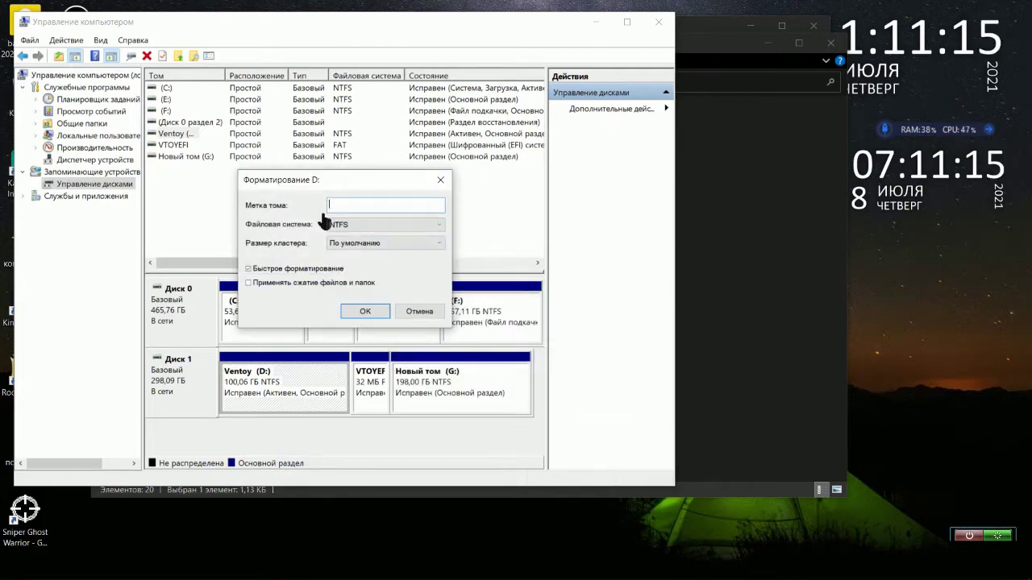
pyautogui.write('Система')
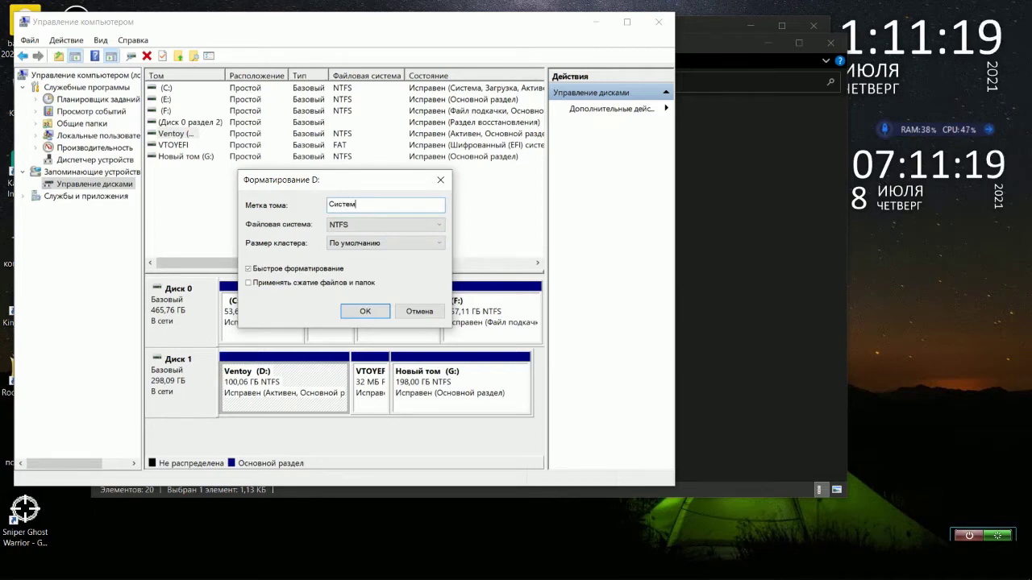
pyautogui.click(361, 312)
pyautogui.click(591, 401)
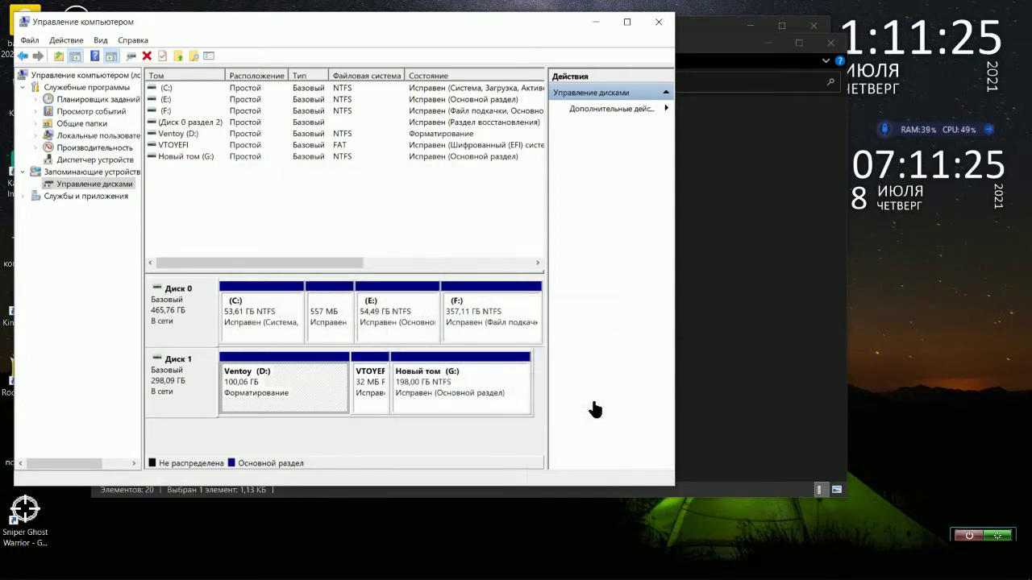
# - Quick-format the Новый том (G:) partition as NTFS with the default cluster size and the volume label Программы
pyautogui.rightClick(438, 381)
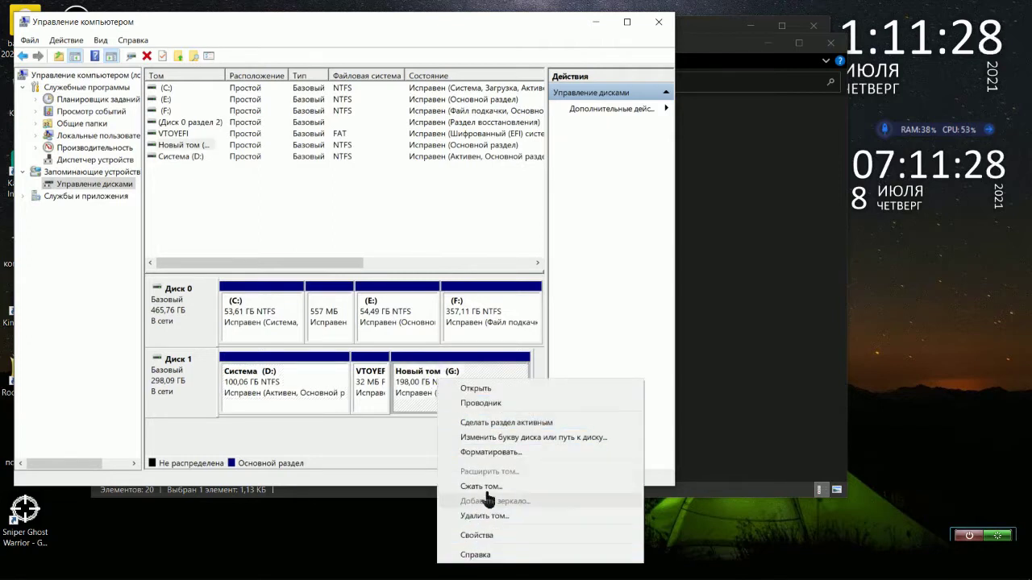
pyautogui.click(504, 454)
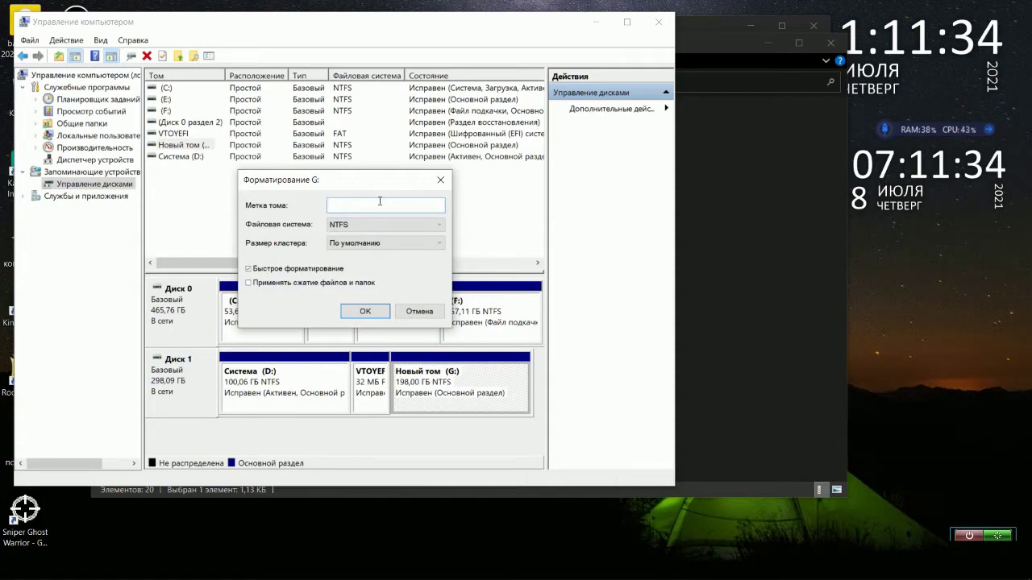
pyautogui.write('прог')
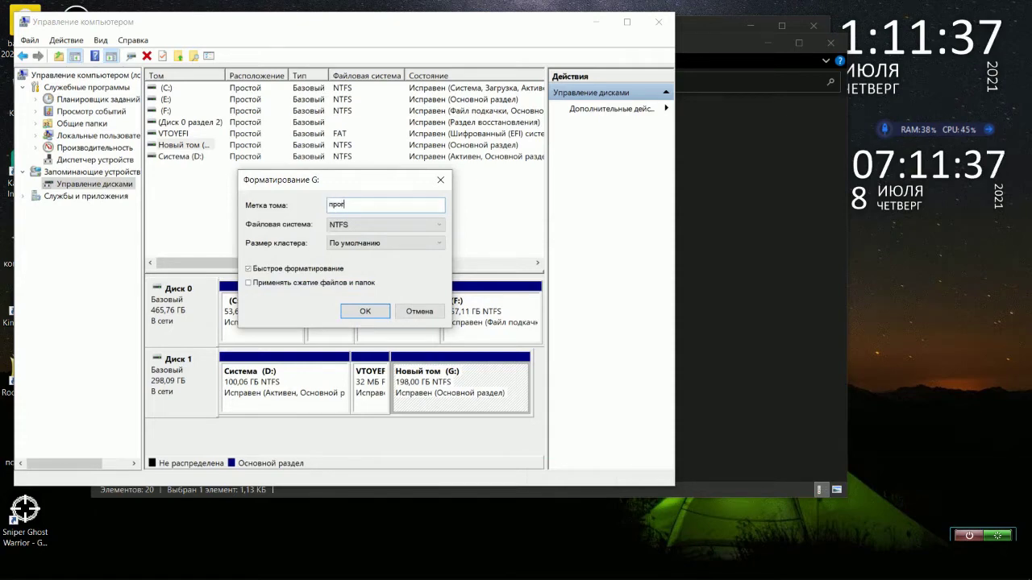
pyautogui.write('рамм')
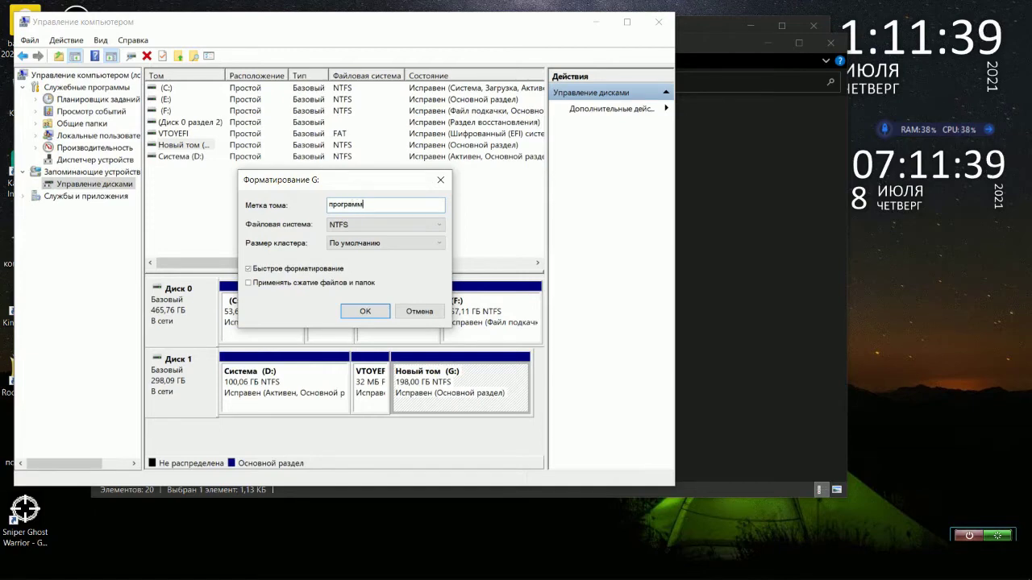
pyautogui.write('ы')
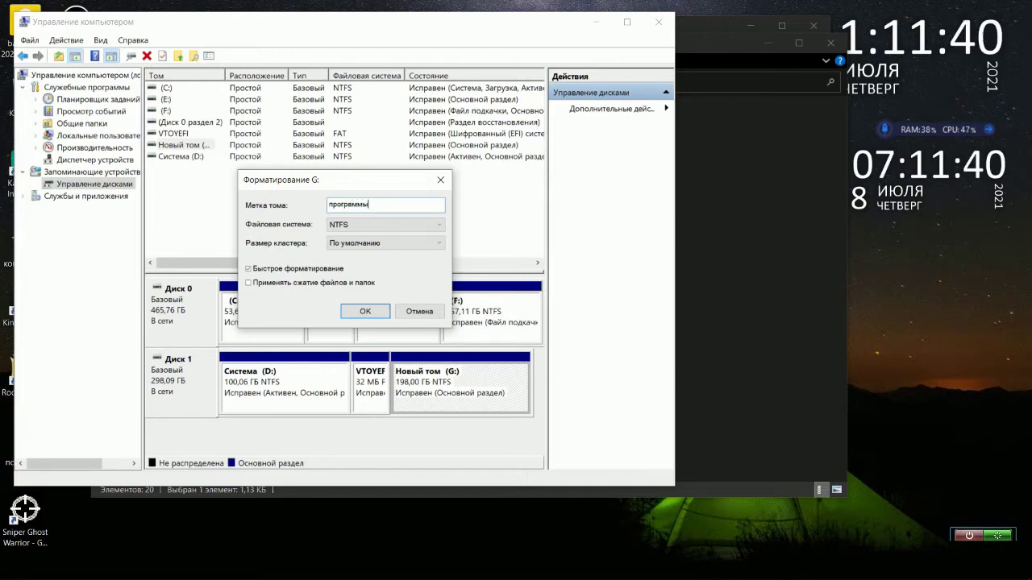
pyautogui.click(363, 313)
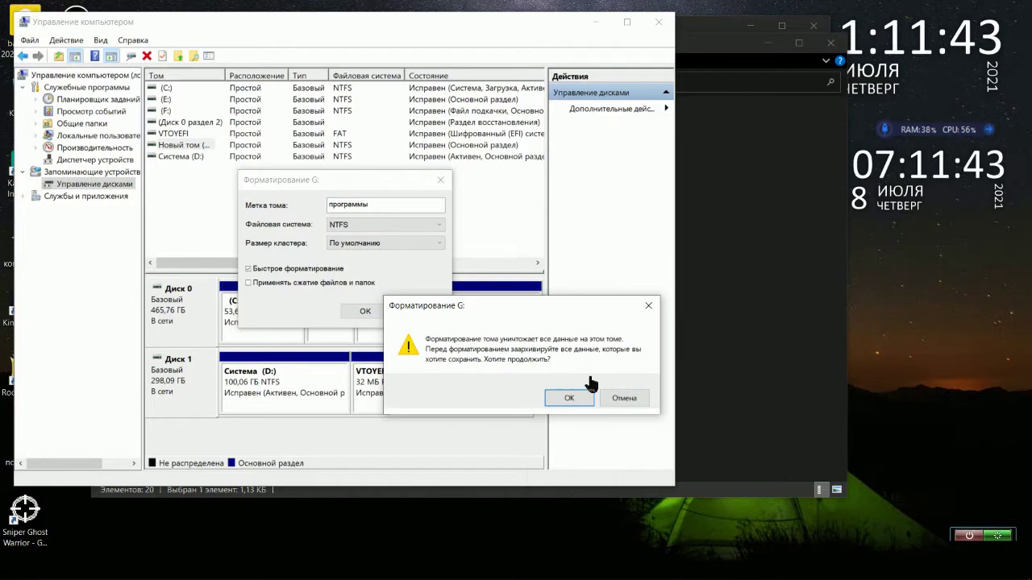
pyautogui.click(619, 394)
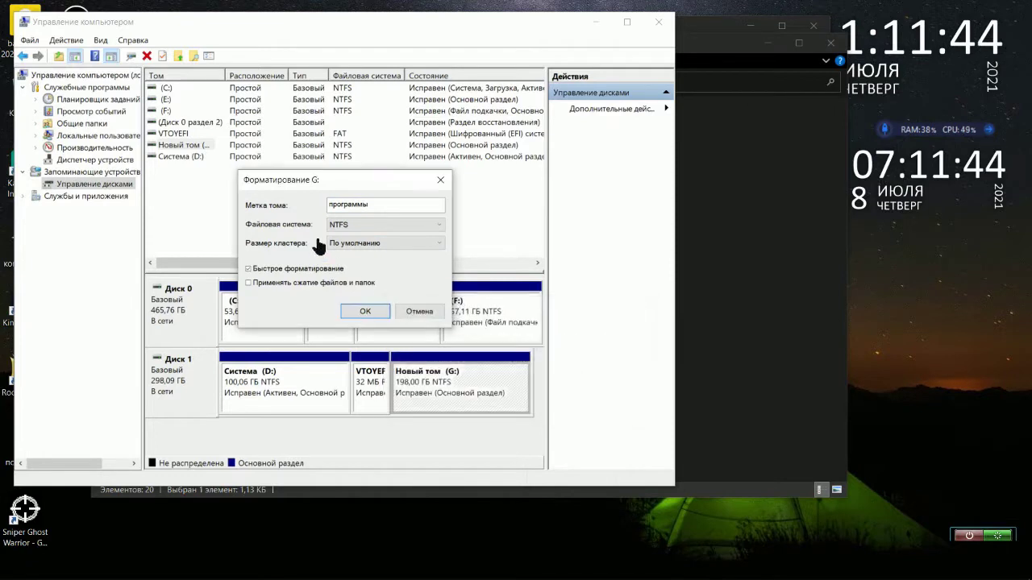
pyautogui.click(330, 205)
pyautogui.press('Delete')
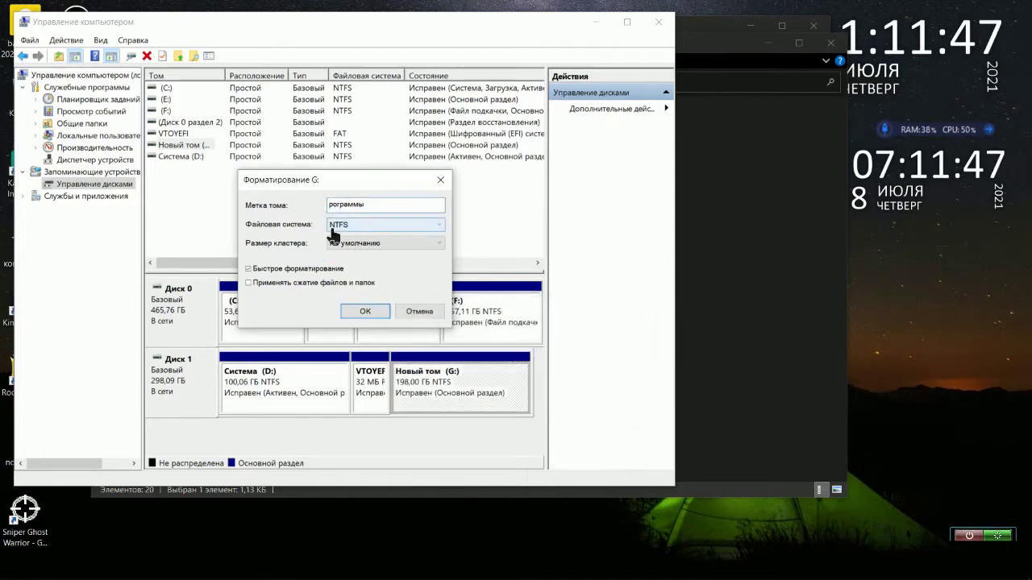
pyautogui.write('П')
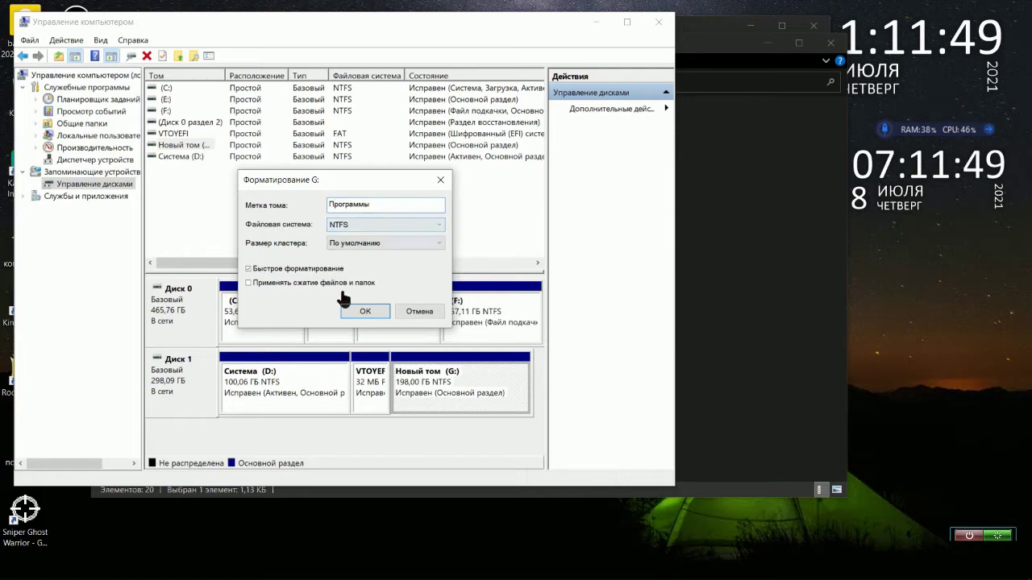
pyautogui.click(352, 313)
pyautogui.click(570, 397)
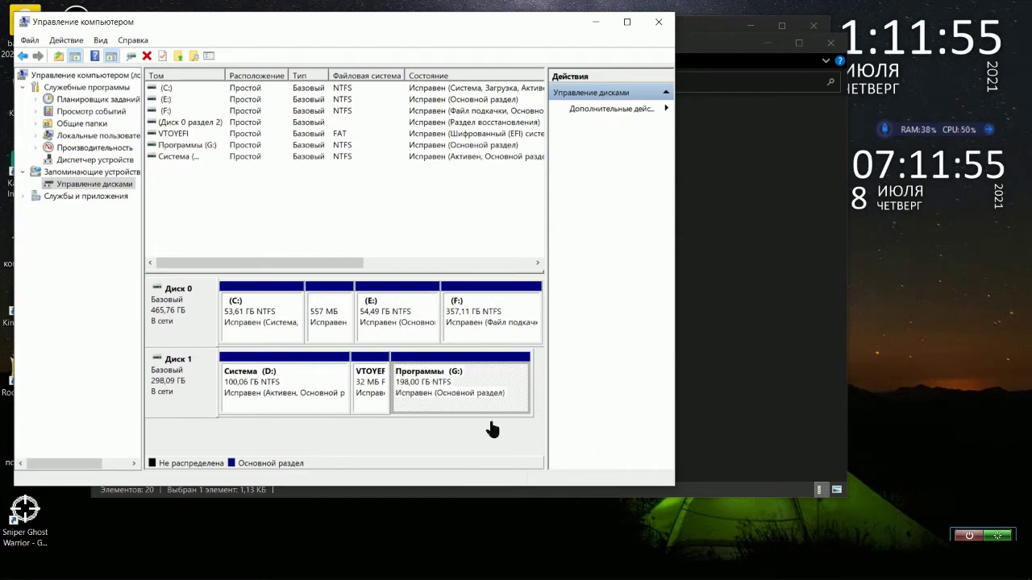
# - Select the VTOYEFI partition on Disk 1 for a check, and close Computer Management, Администрирование and the Control Panel
pyautogui.click(378, 401)
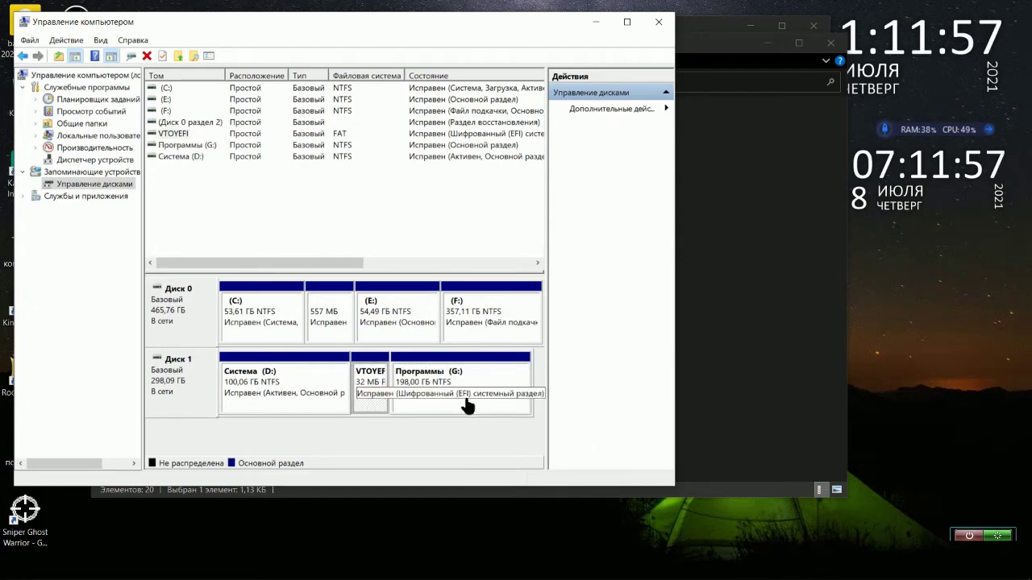
pyautogui.click(659, 21)
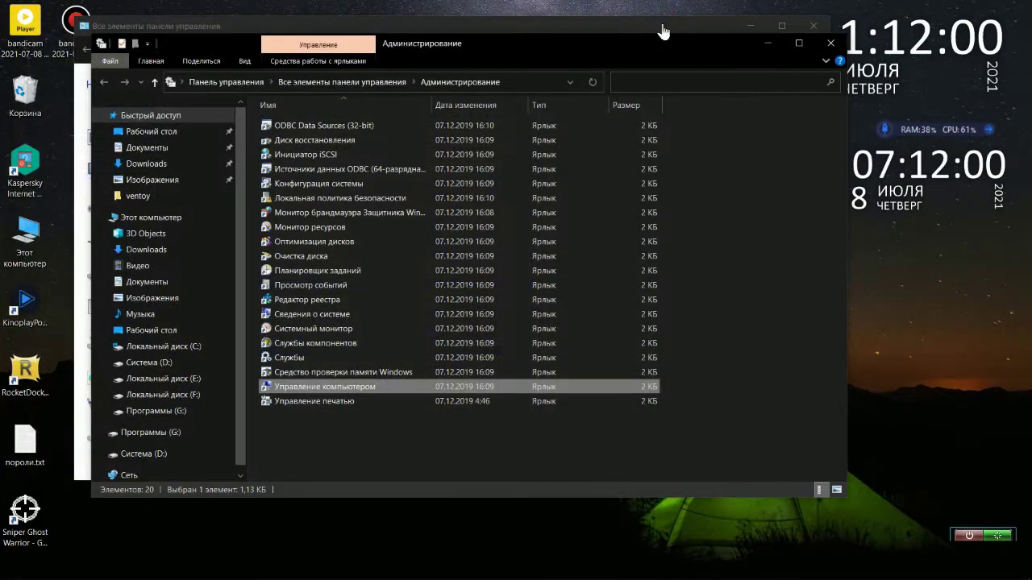
pyautogui.click(829, 42)
pyautogui.click(813, 26)
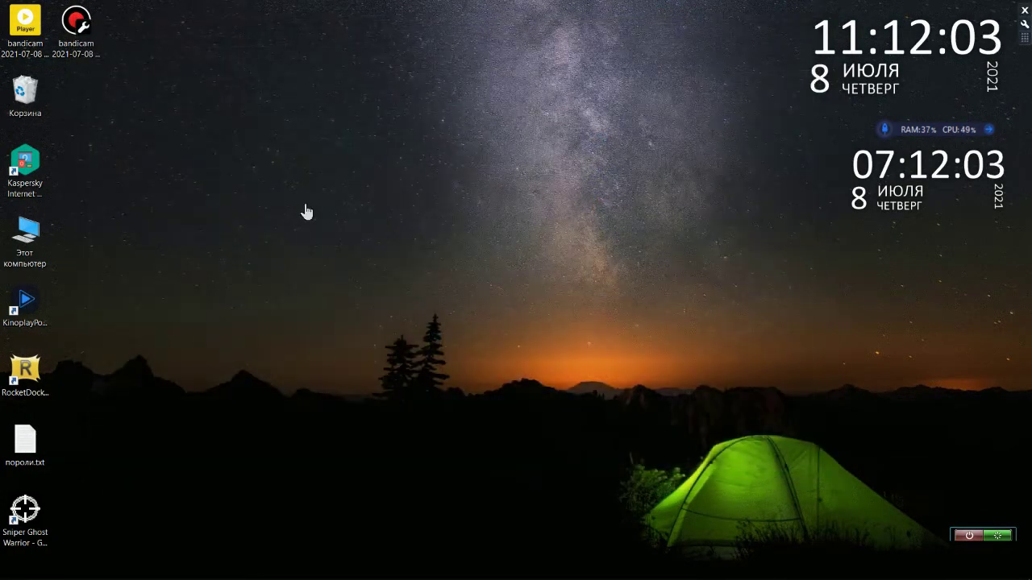
# - Open This PC (Этот компьютер), look inside the Система (D:) drive and return to the drive overview
pyautogui.doubleClick(22, 225)
pyautogui.moveTo(502, 196); pyautogui.dragTo(403, 50)
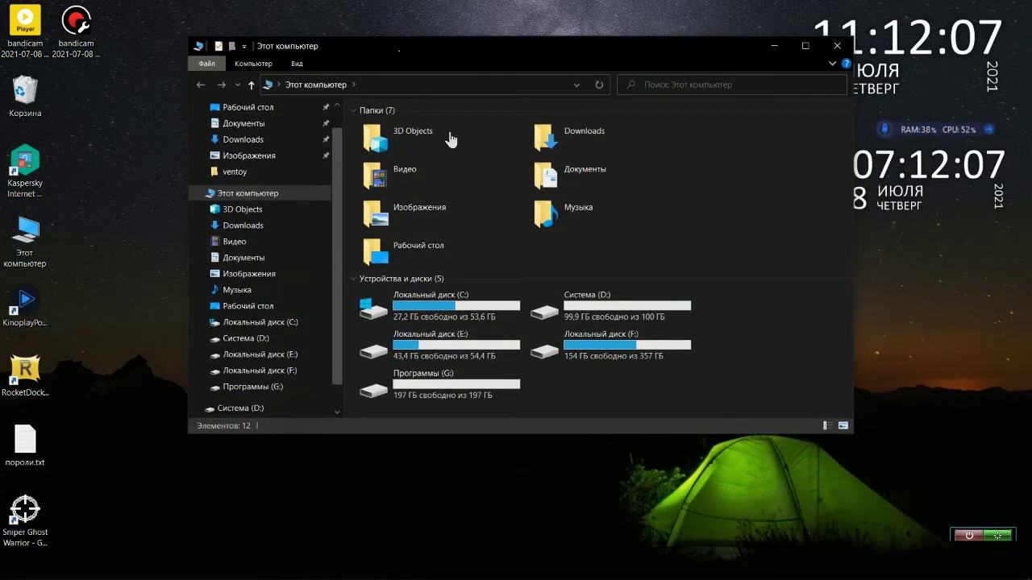
pyautogui.click(600, 319)
pyautogui.click(500, 391)
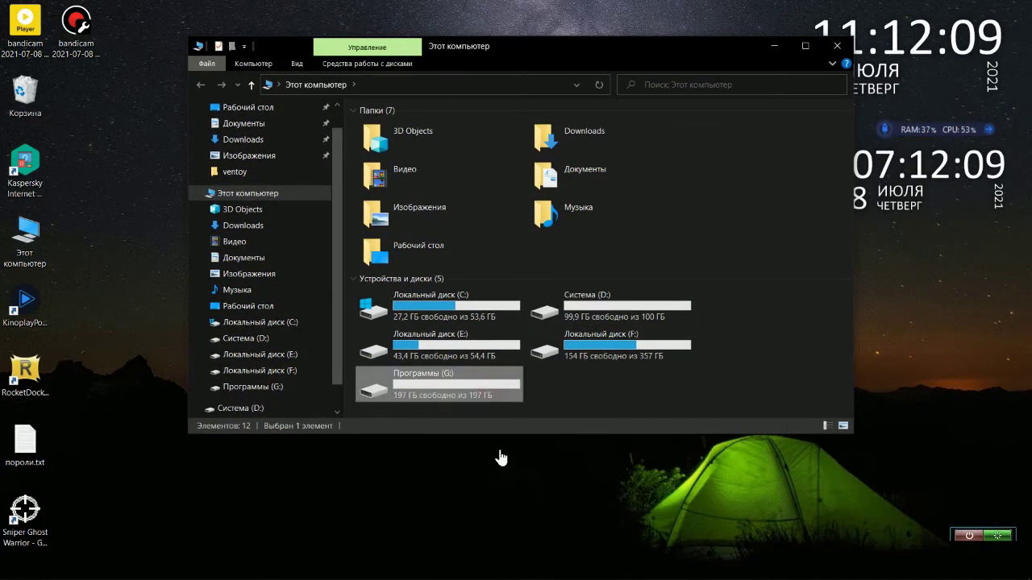
pyautogui.doubleClick(601, 308)
pyautogui.moveTo(605, 46); pyautogui.dragTo(637, 48)
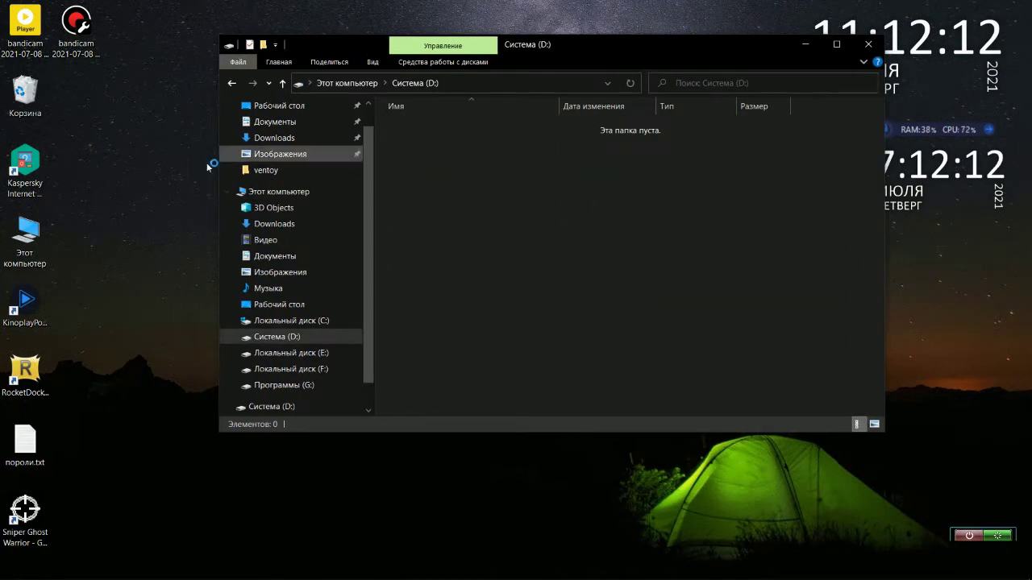
pyautogui.click(283, 84)
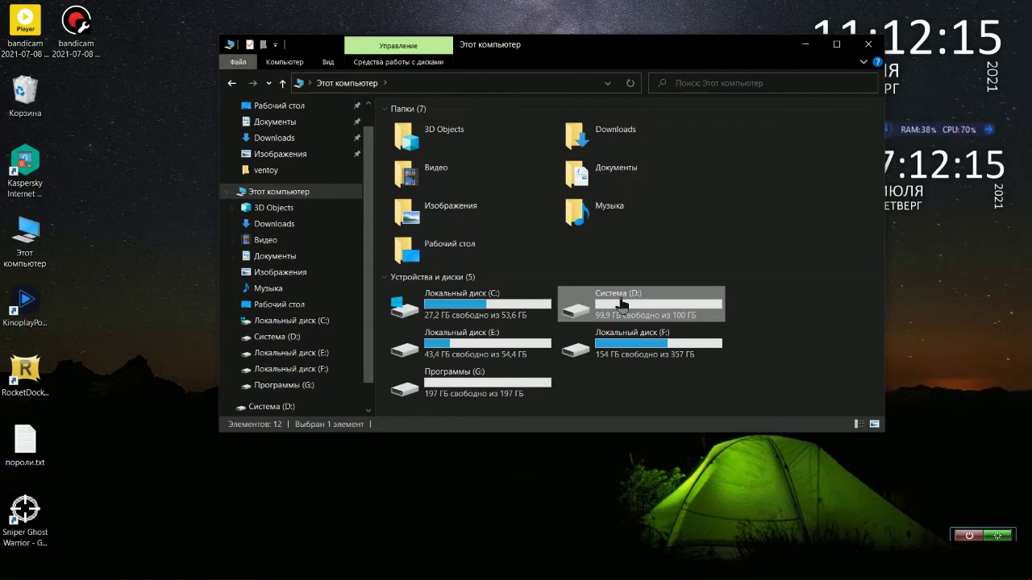
# - Start a quick NTFS format of Система (D:) from File Explorer with the standard cluster size (Стандартный размер кластера), keeping the label Система
pyautogui.rightClick(621, 304)
pyautogui.click(669, 495)
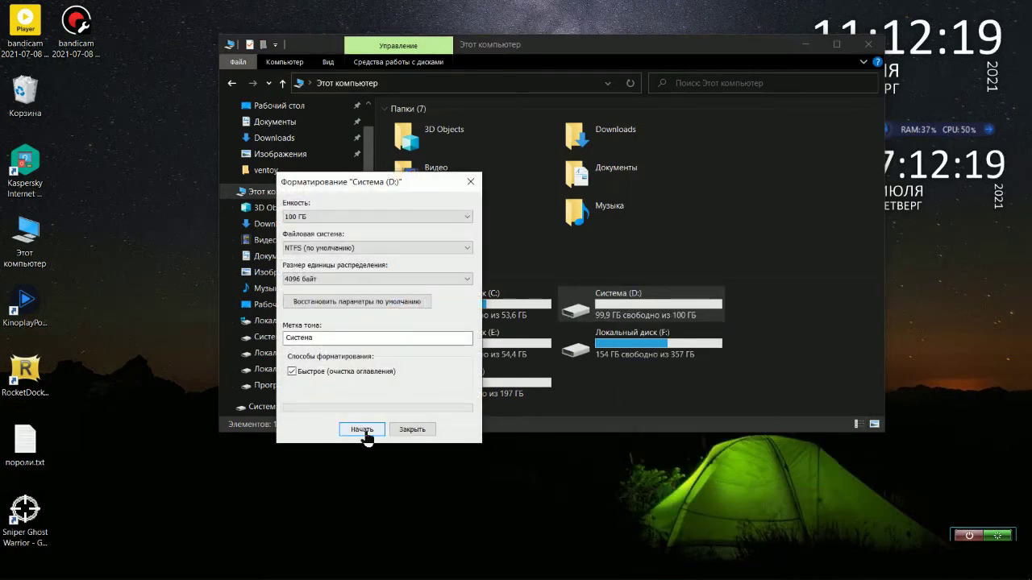
pyautogui.click(415, 279)
pyautogui.click(425, 283)
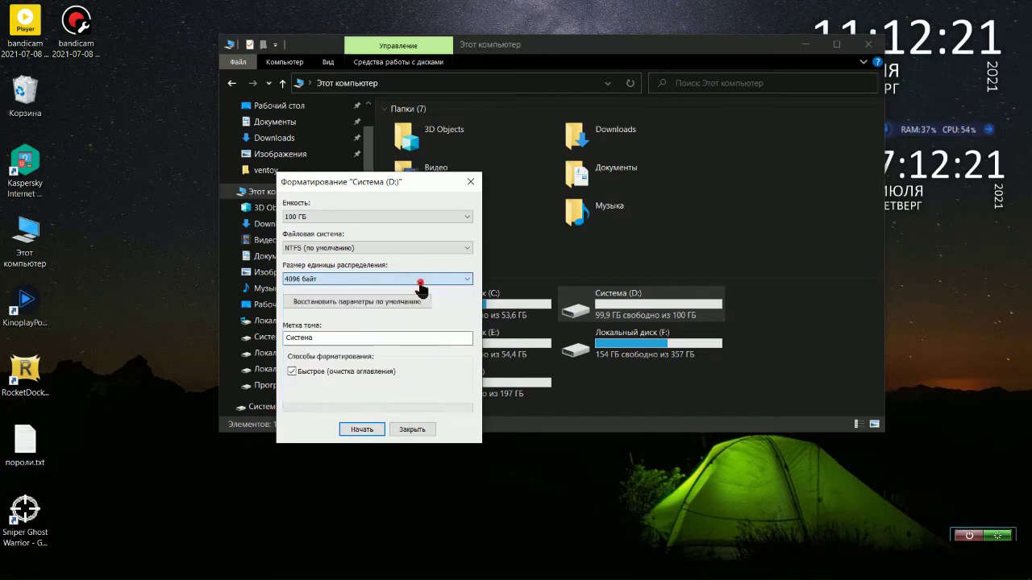
pyautogui.click(446, 282)
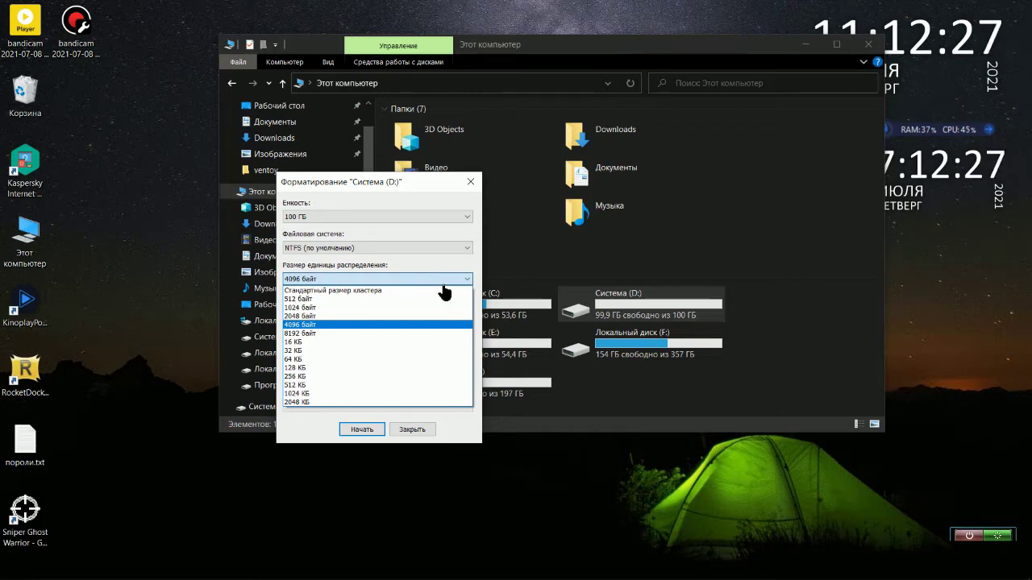
pyautogui.click(443, 290)
pyautogui.click(365, 430)
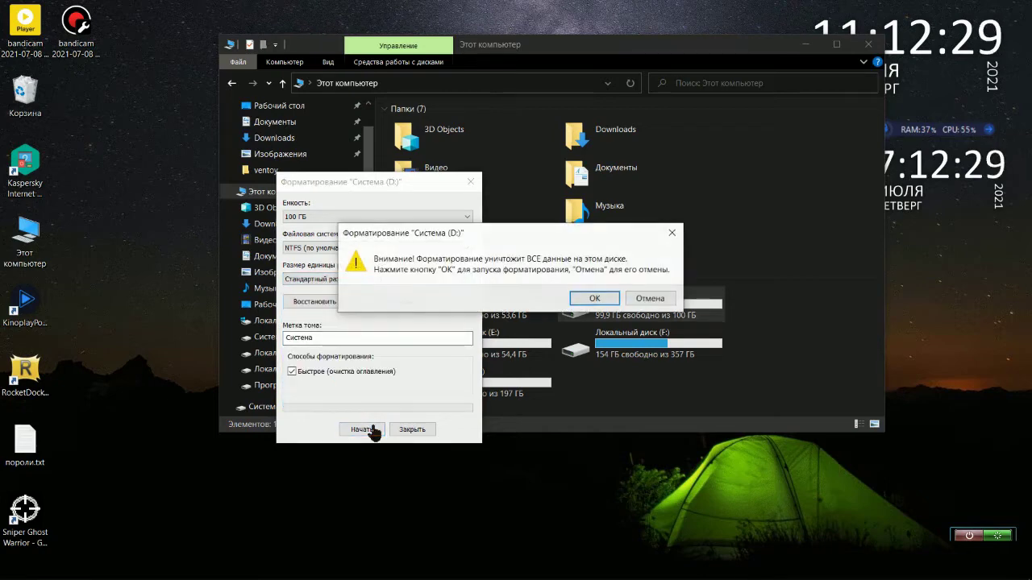
pyautogui.click(601, 300)
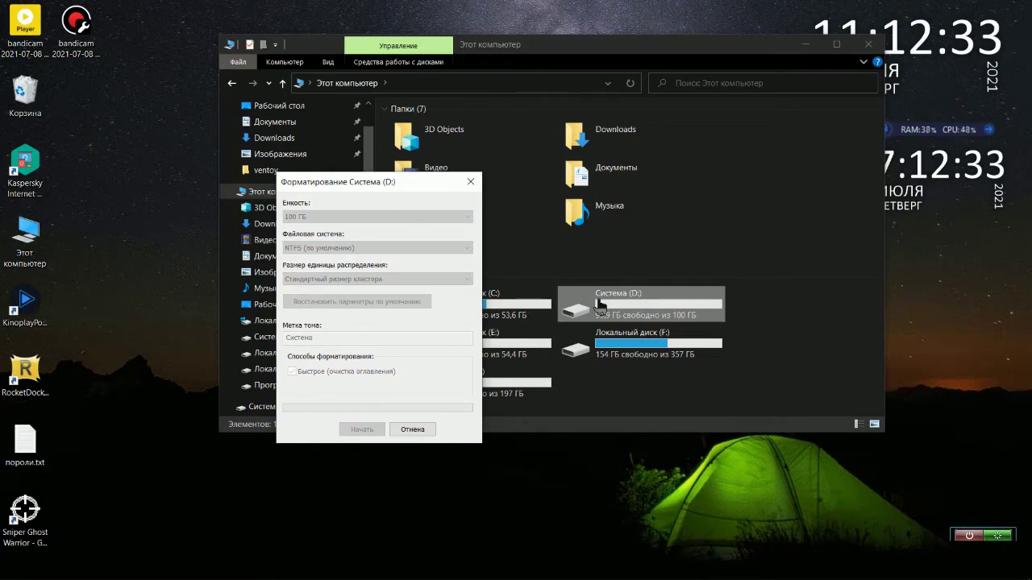
# - Close the finished format of Система (D:) and quick-format Программы (G:) as NTFS with the standard cluster size (Стандартный размер кластера), keeping the label Программы
pyautogui.click(598, 300)
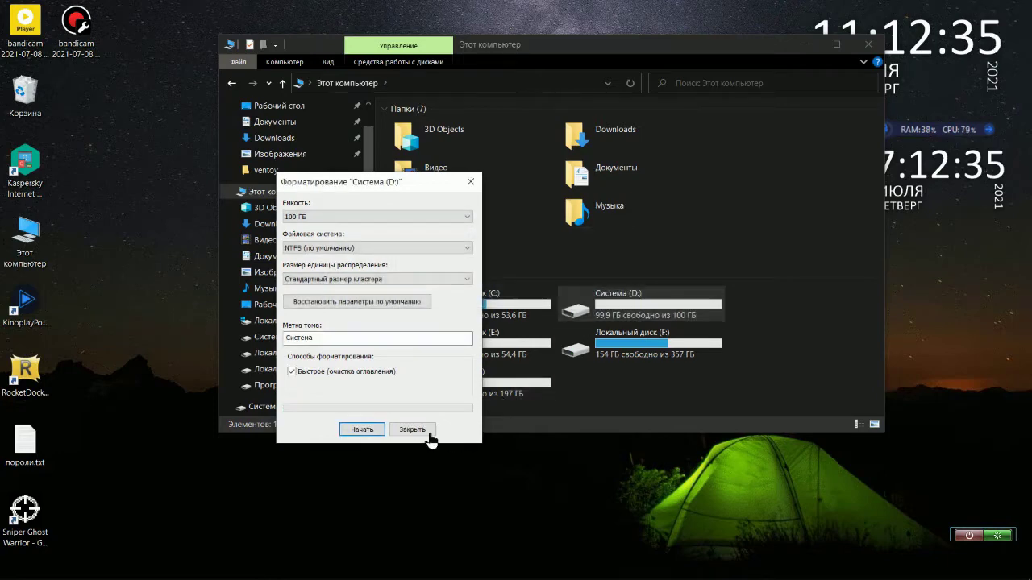
pyautogui.click(397, 433)
pyautogui.rightClick(443, 386)
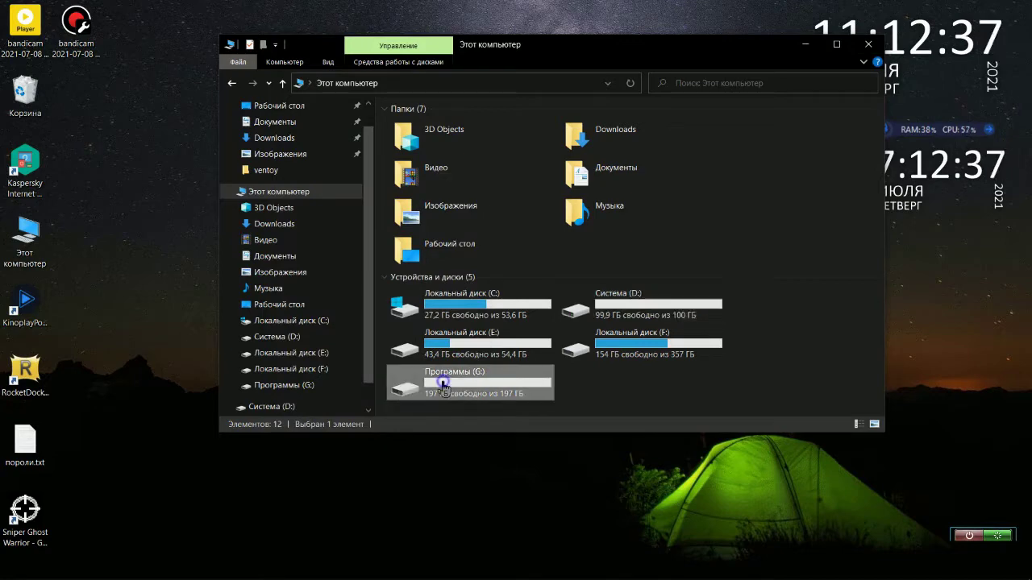
pyautogui.click(475, 297)
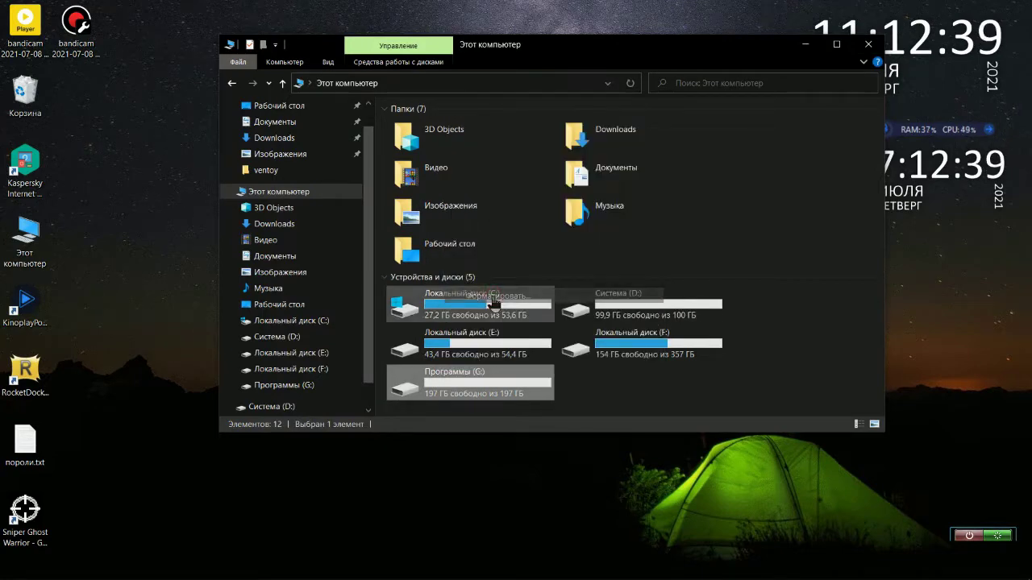
pyautogui.click(428, 278)
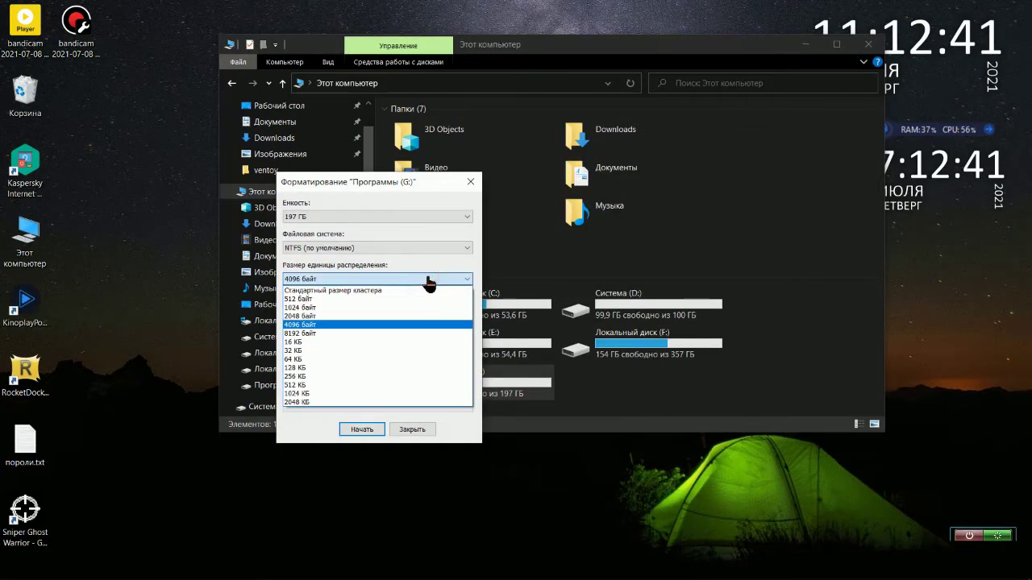
pyautogui.click(427, 291)
pyautogui.click(367, 429)
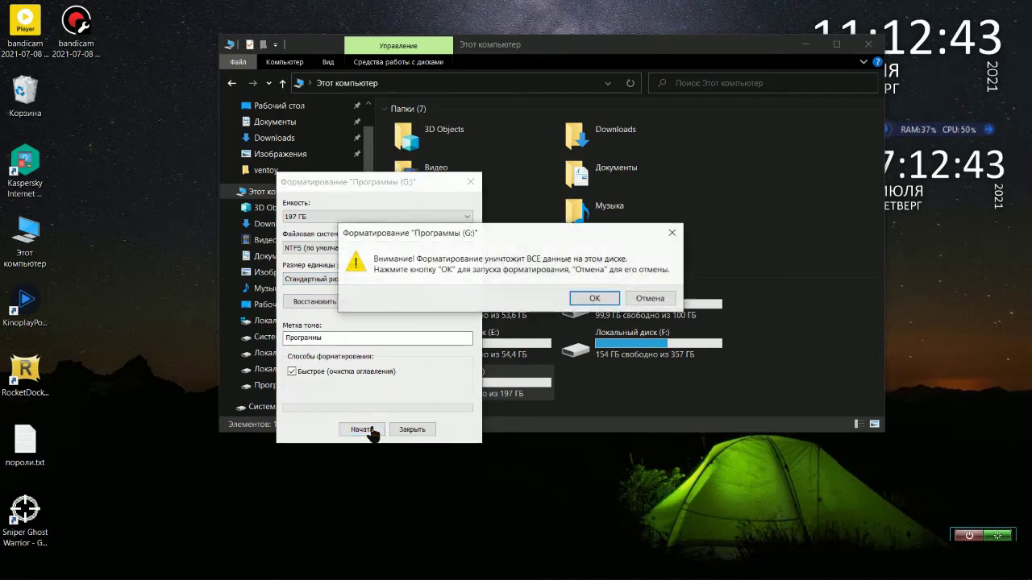
pyautogui.click(574, 299)
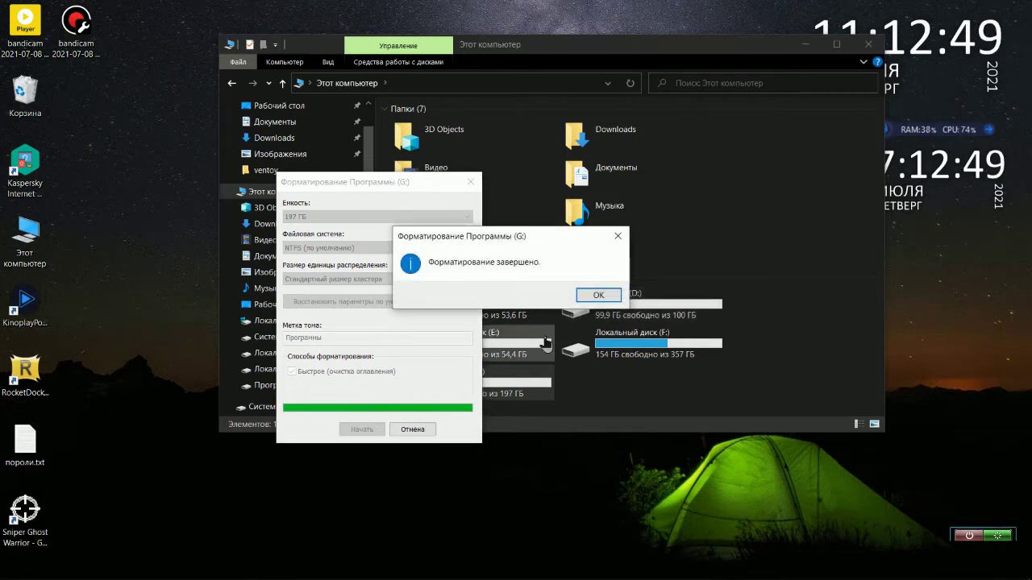
pyautogui.click(590, 298)
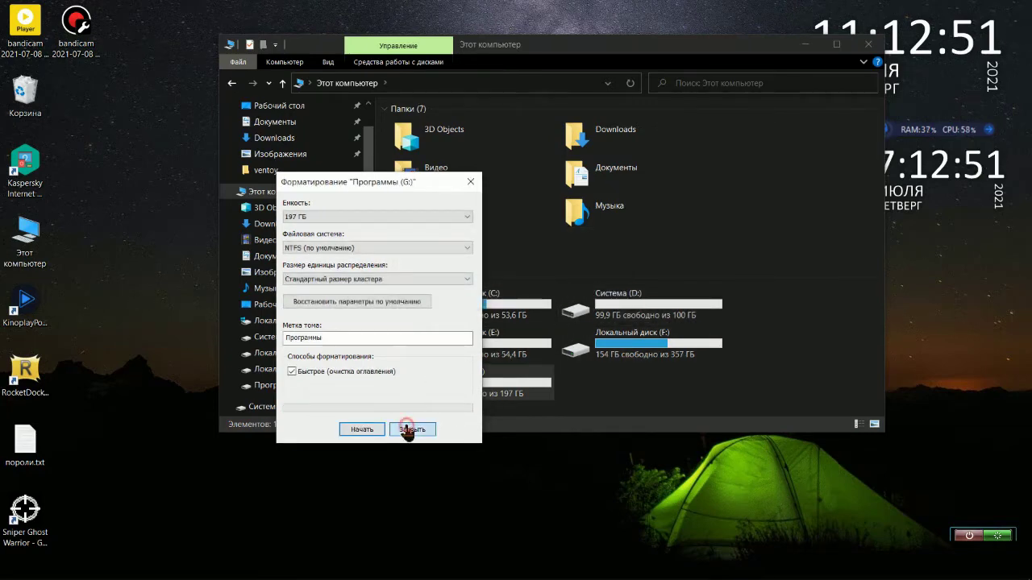
pyautogui.click(407, 428)
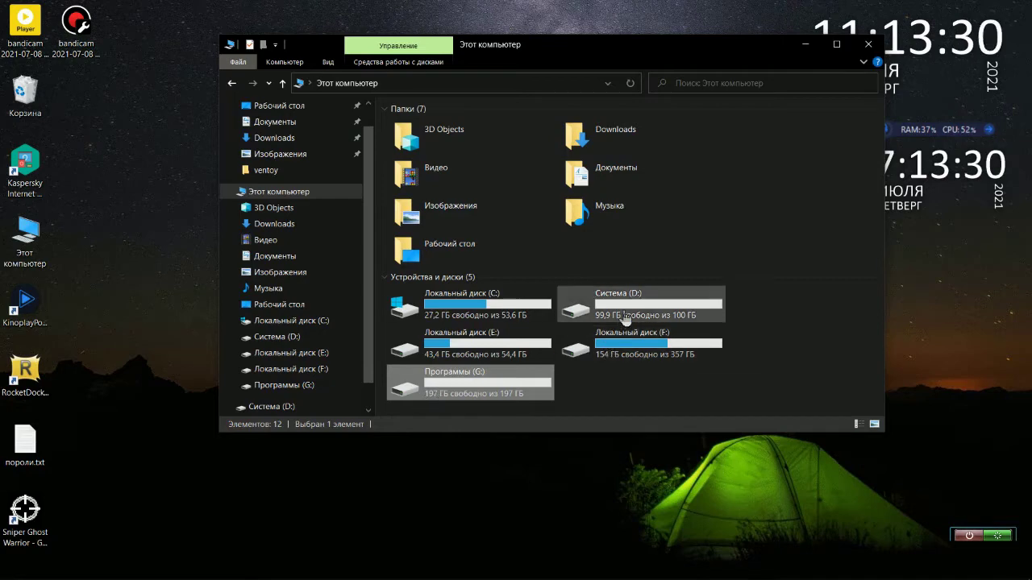
# - Look inside the Программы (G:) drive and open the Система (D:) drive as the copy destination, moving its window aside
pyautogui.doubleClick(495, 400)
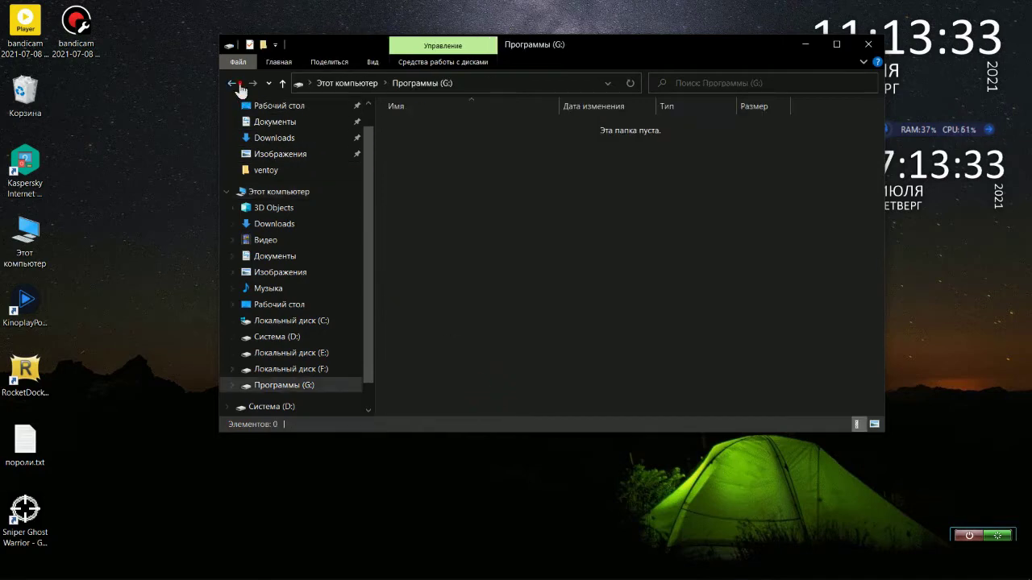
pyautogui.click(239, 85)
pyautogui.click(615, 283)
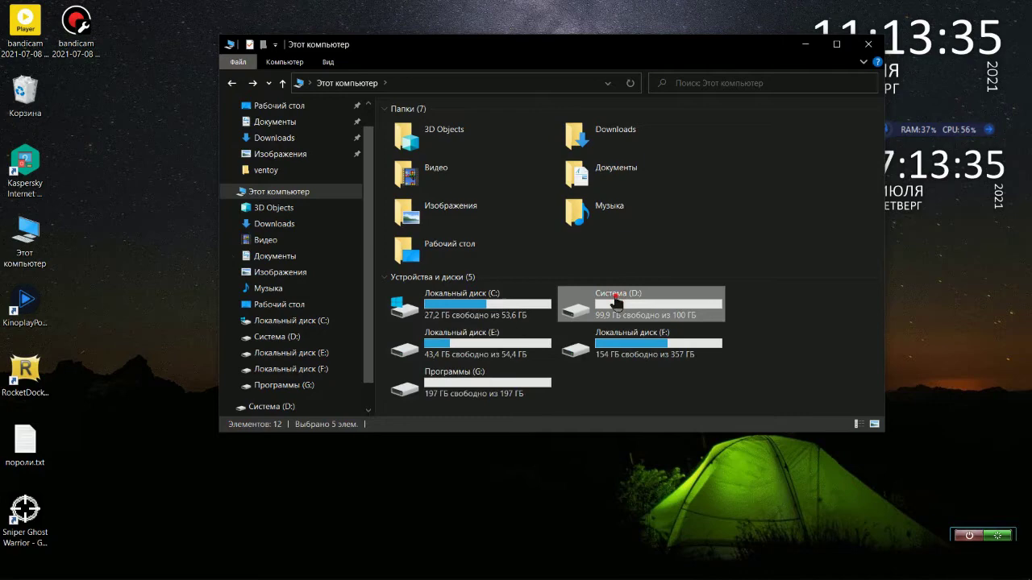
pyautogui.doubleClick(617, 300)
pyautogui.moveTo(580, 39); pyautogui.dragTo(647, 22)
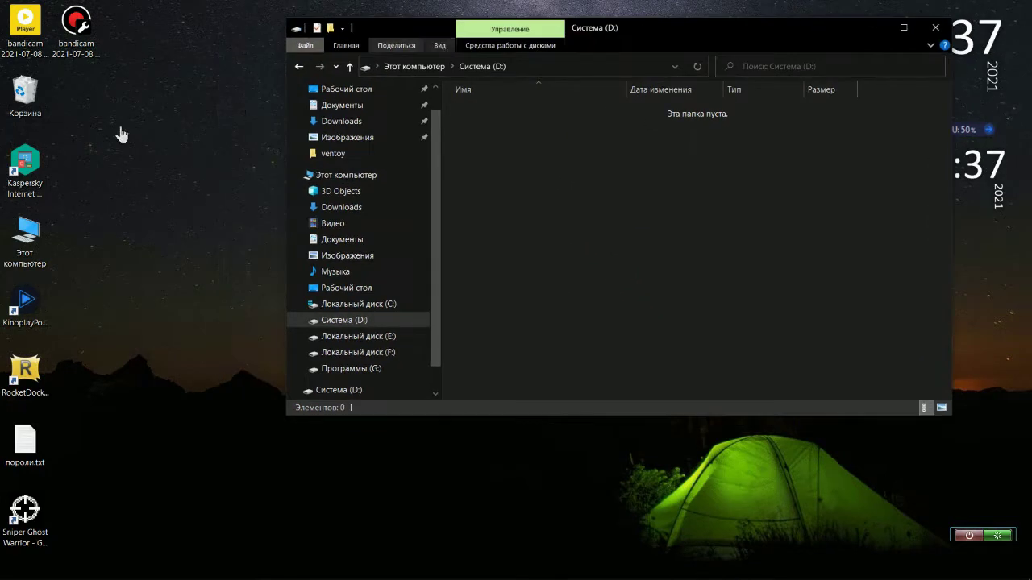
# - Open the ISO folder of Локальный диск (F:) in a second File Explorer window and place it beside the Система (D:) window
pyautogui.click(25, 237)
pyautogui.doubleClick(25, 238)
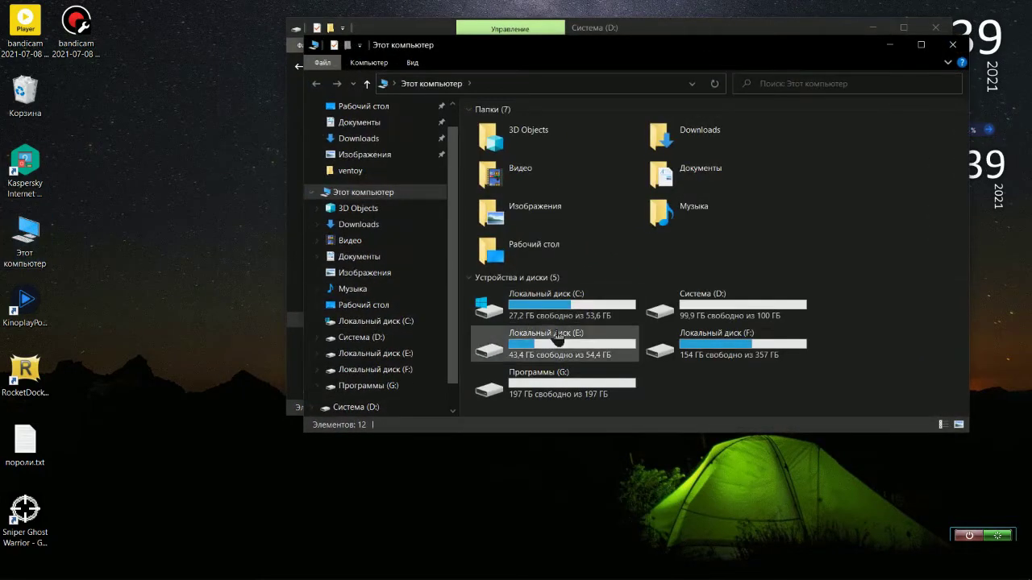
pyautogui.click(680, 345)
pyautogui.doubleClick(680, 345)
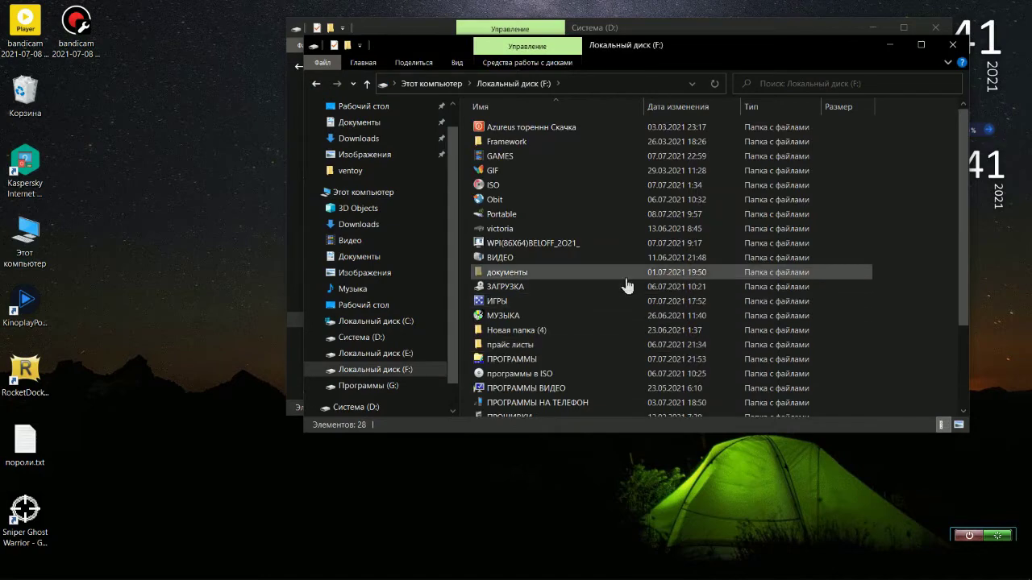
pyautogui.doubleClick(576, 196)
pyautogui.moveTo(684, 55); pyautogui.dragTo(322, 45)
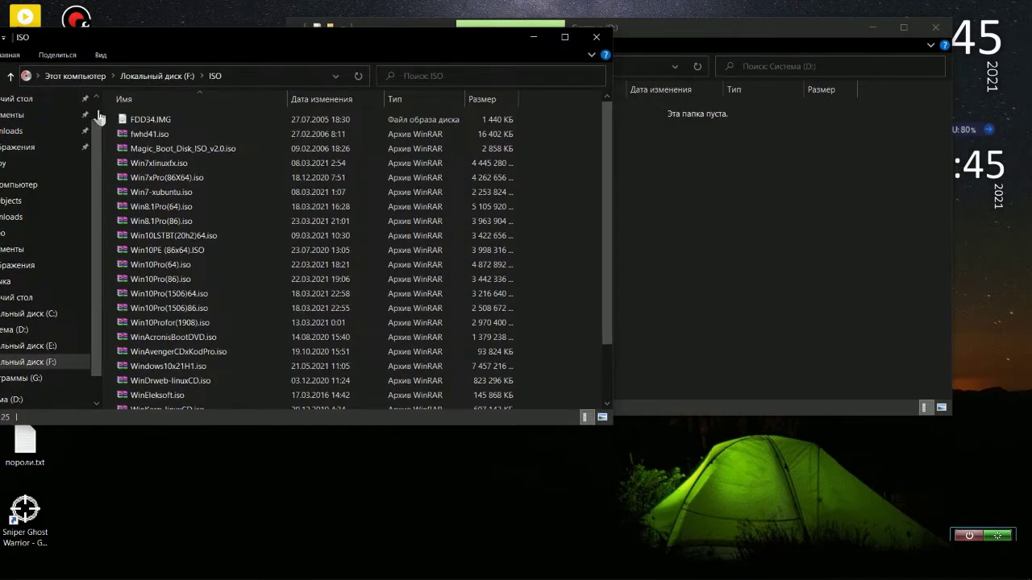
# - Copy all files from the ISO folder on drive F: to the Система (D:) drive and close both folder windows
pyautogui.moveTo(112, 129); pyautogui.dragTo(169, 562)
pyautogui.moveTo(187, 319); pyautogui.dragTo(803, 327)
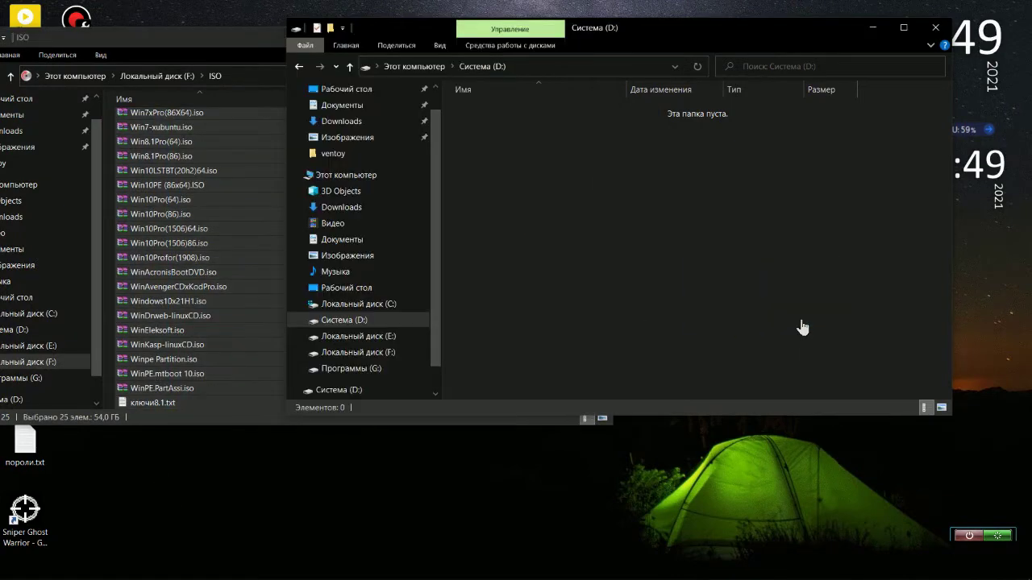
pyautogui.click(266, 51)
pyautogui.click(610, 37)
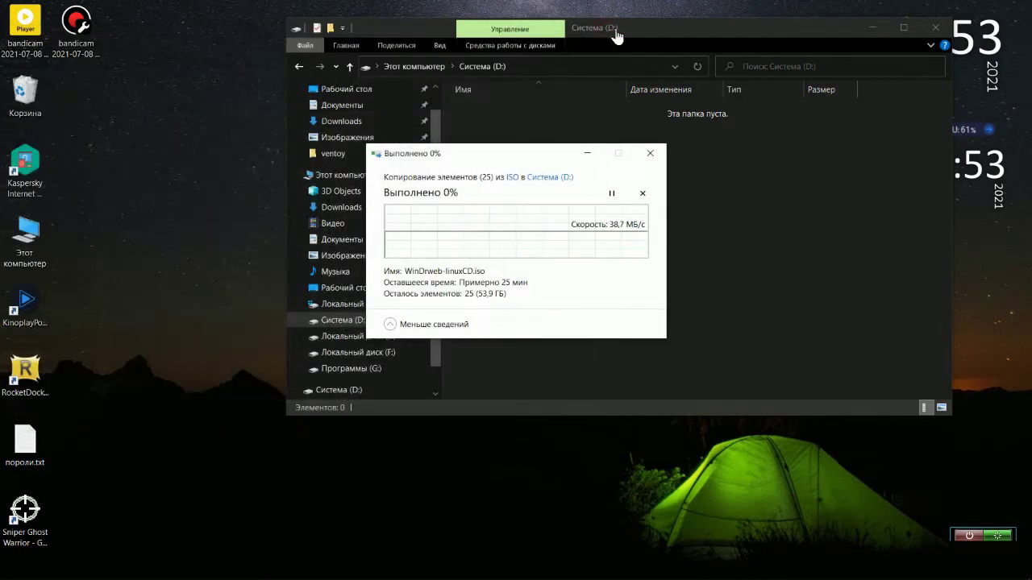
pyautogui.click(625, 32)
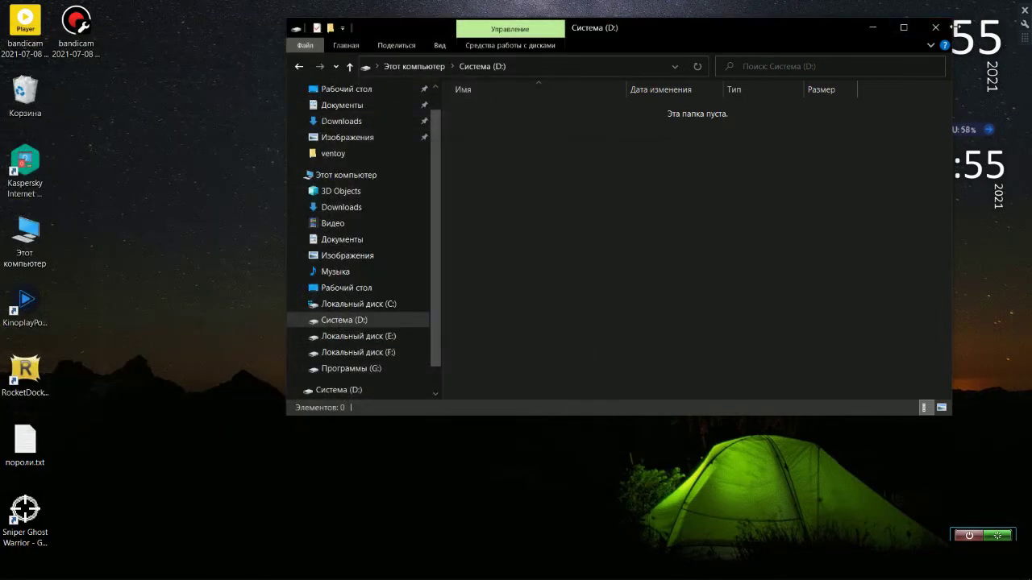
pyautogui.click(936, 29)
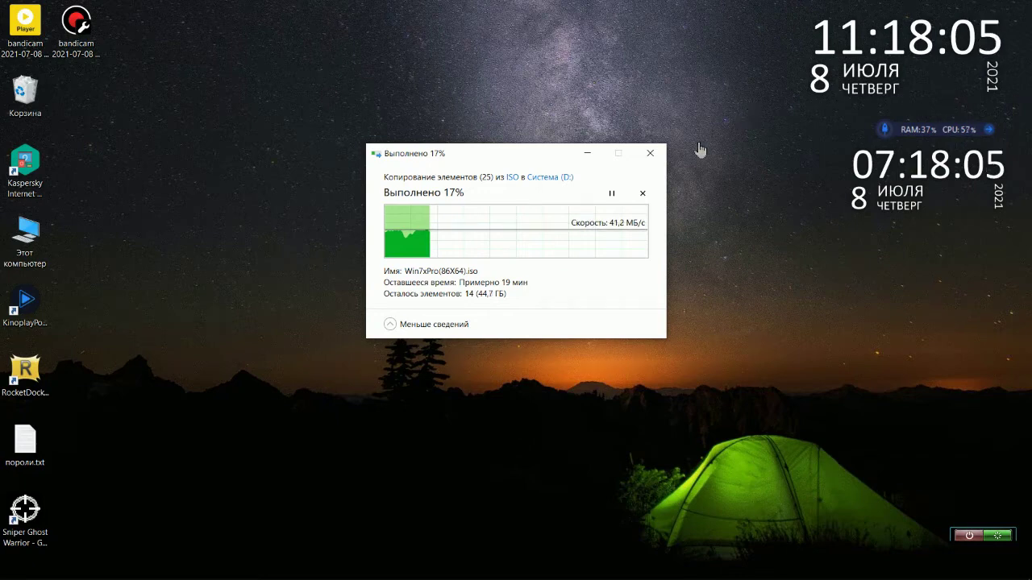
# - Open This PC (Этот компьютер), look inside the Система ПО ISO (D:) drive and return to the drive overview
pyautogui.moveTo(121, 8)
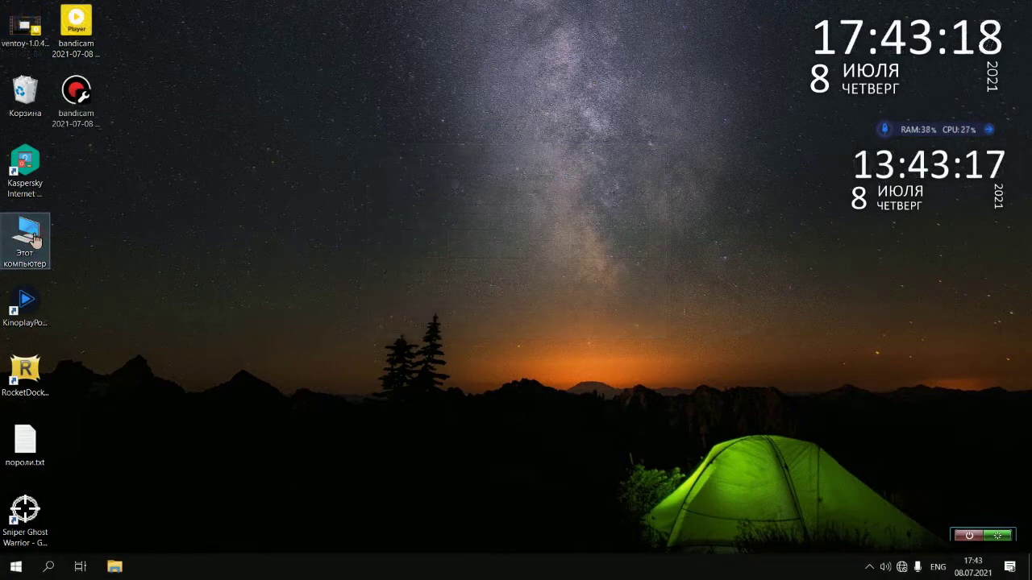
pyautogui.doubleClick(35, 240)
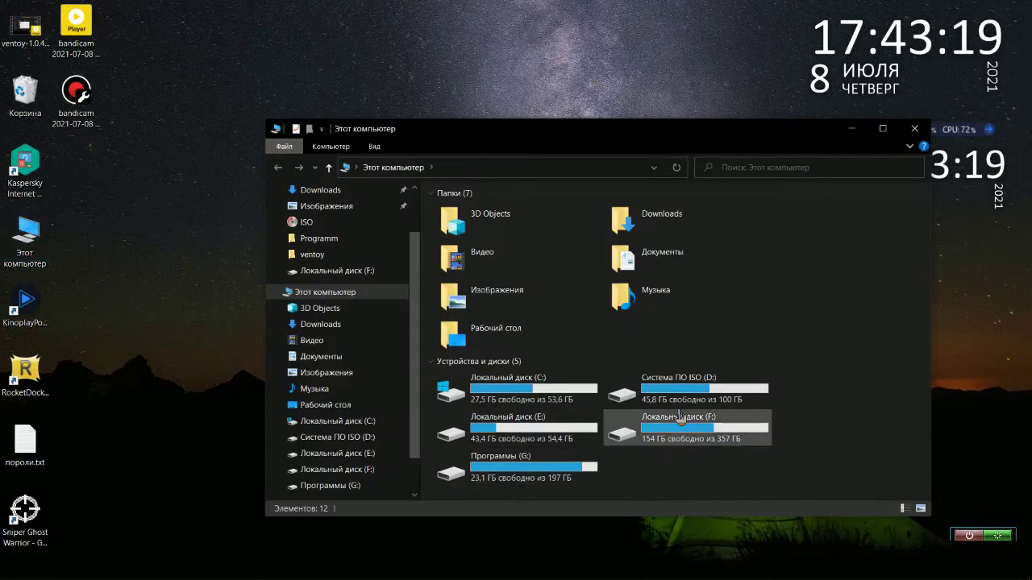
pyautogui.doubleClick(622, 394)
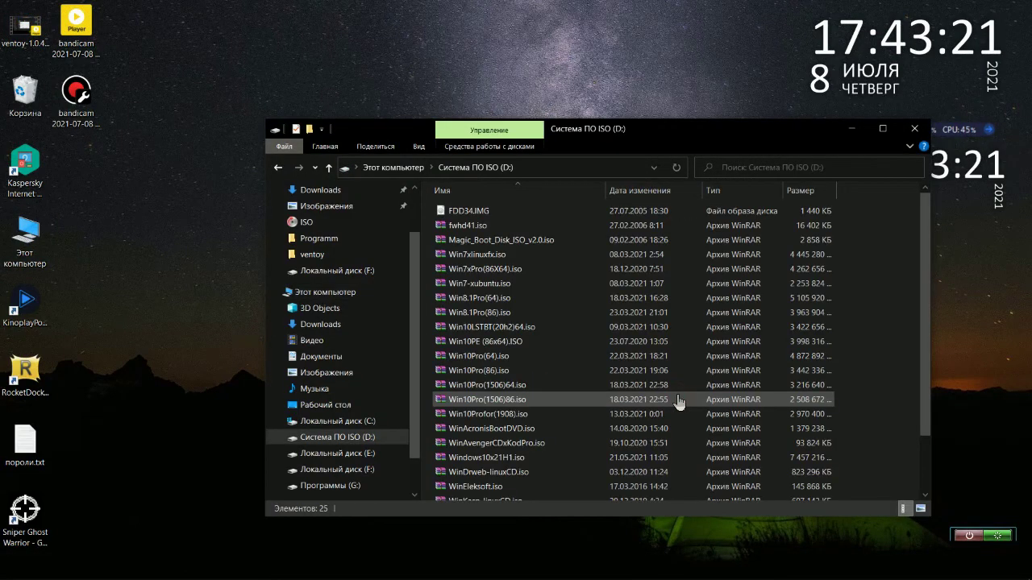
pyautogui.click(328, 166)
pyautogui.click(601, 474)
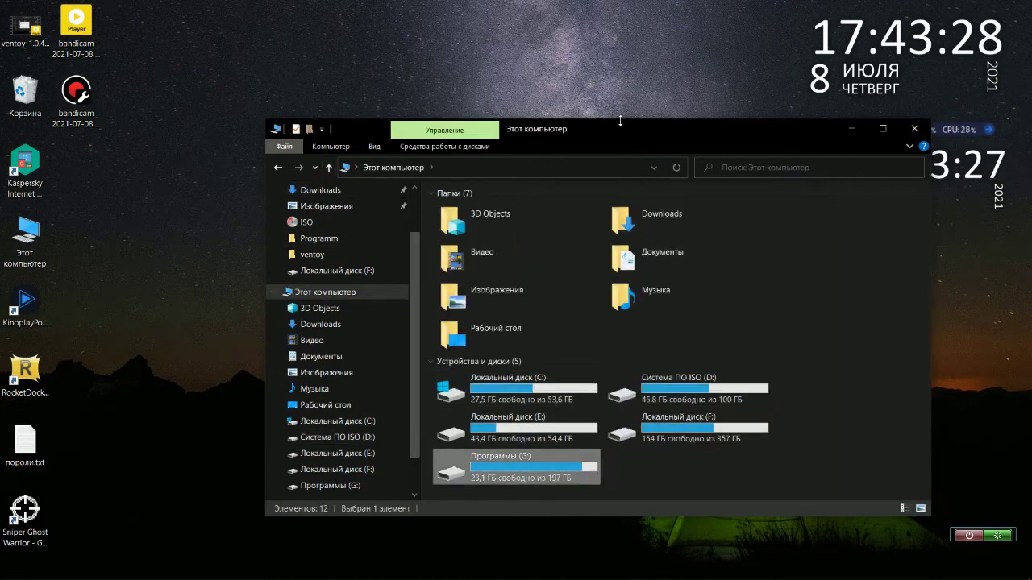
pyautogui.moveTo(619, 141); pyautogui.dragTo(524, 62)
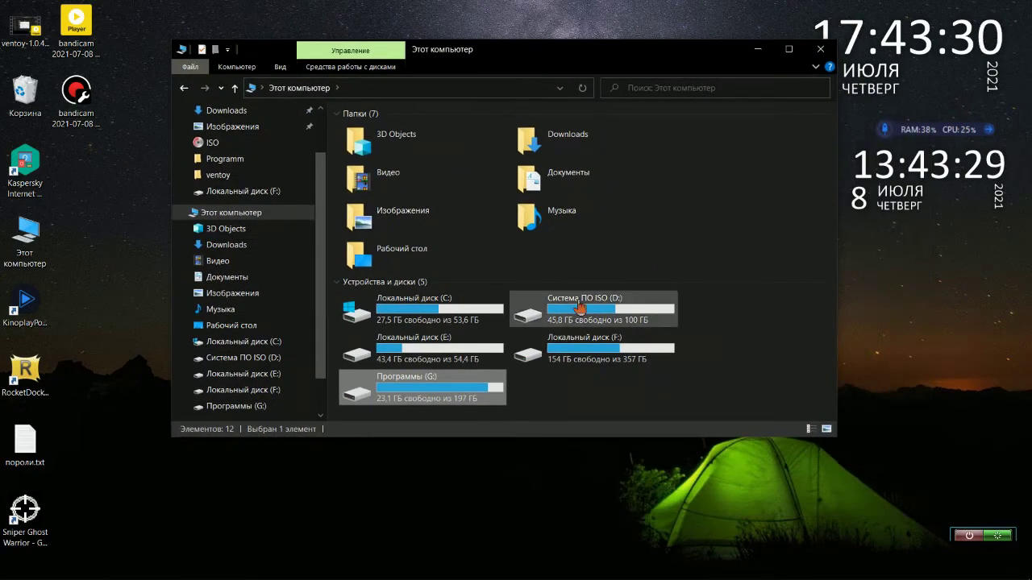
# - Review the copied ISO images on Система ПО ISO (D:) and the folders on Программы (G:), returning to the drive overview
pyautogui.click(579, 306)
pyautogui.doubleClick(580, 306)
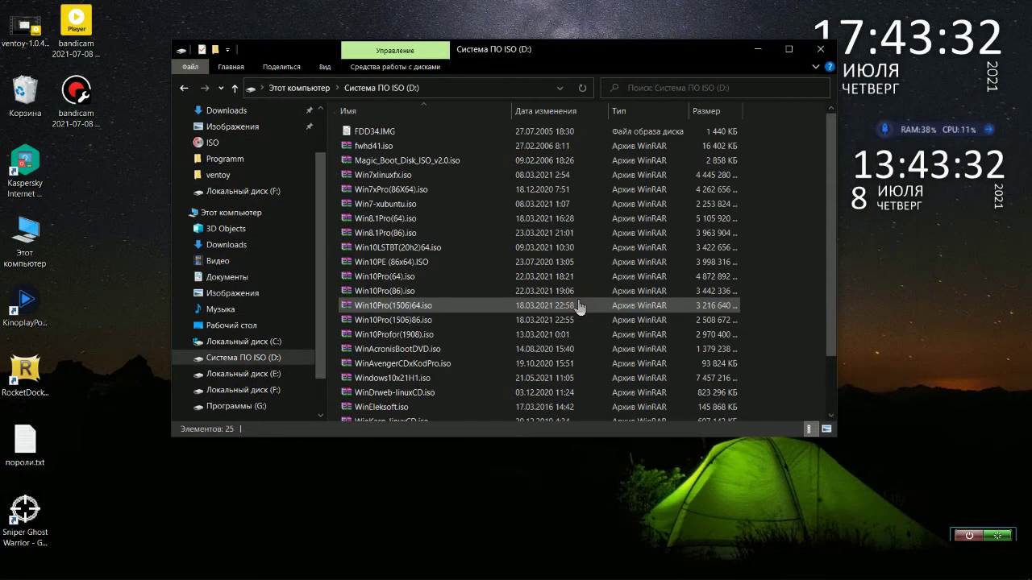
pyautogui.scroll(-2, 575, 299)
pyautogui.scroll(2, 576, 299)
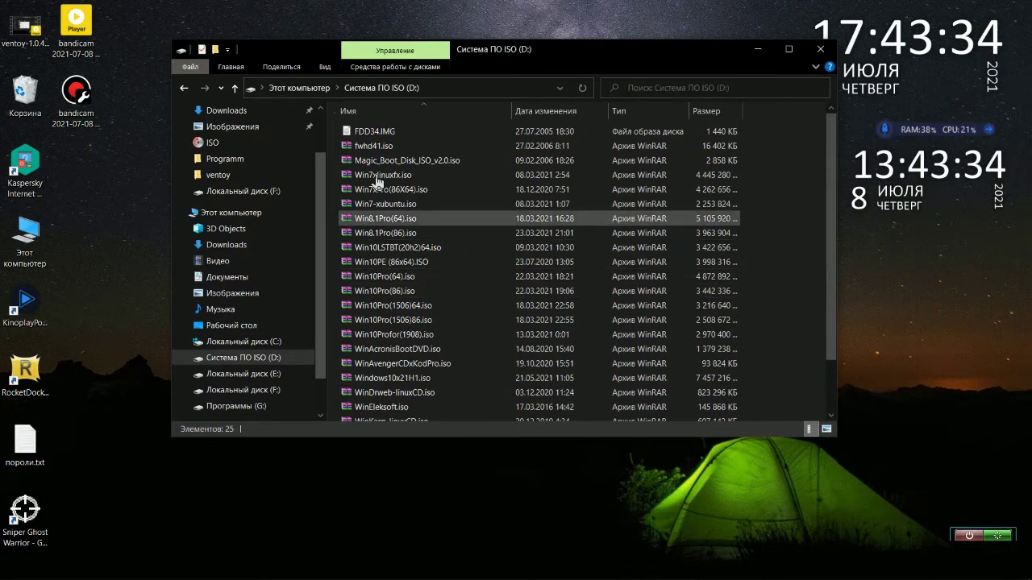
pyautogui.click(234, 89)
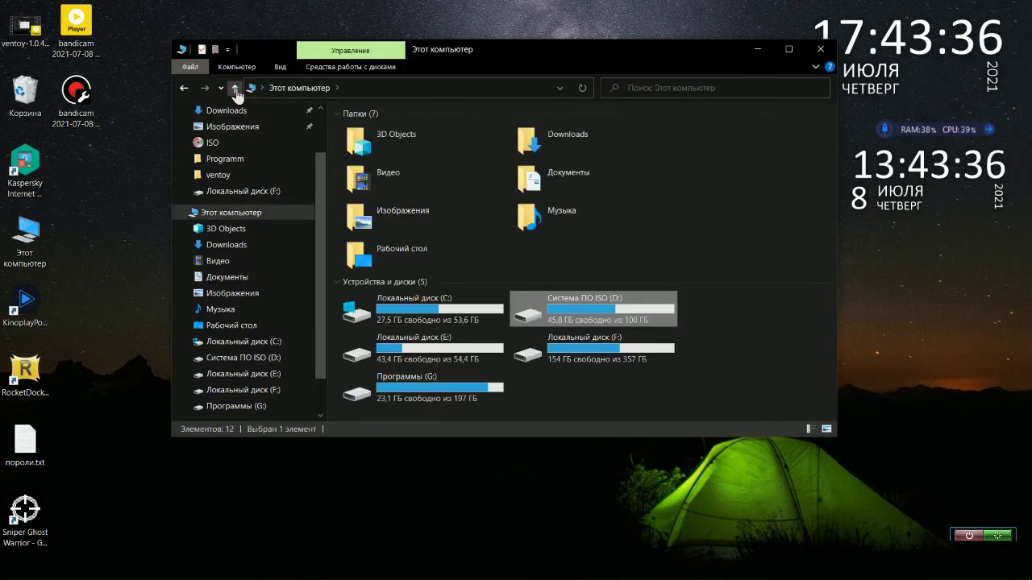
pyautogui.click(412, 388)
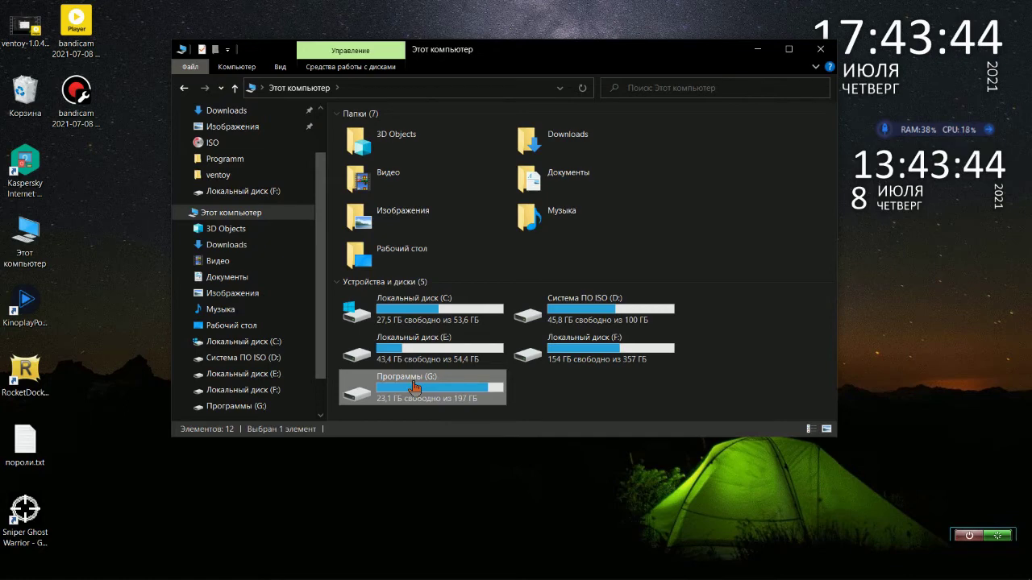
pyautogui.doubleClick(415, 389)
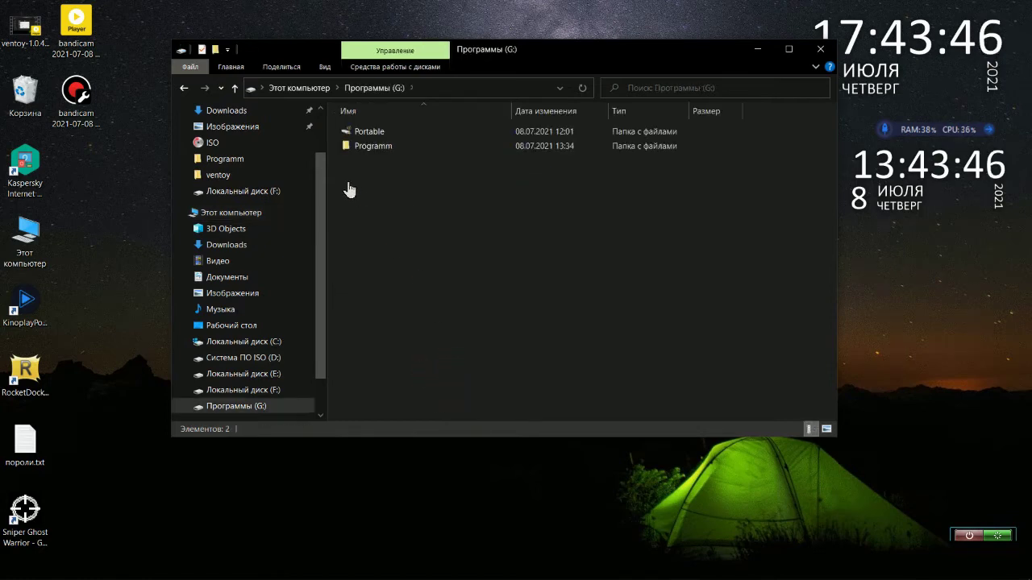
pyautogui.click(233, 88)
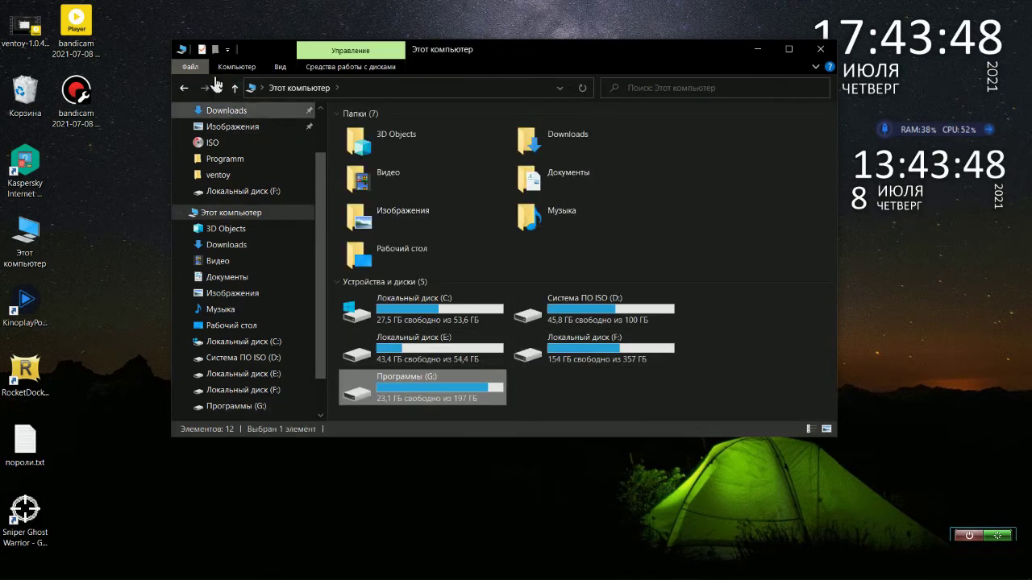
# - Bring up Ventoy2Disk and look through its options, language list and additional partition dialog (Дополнительный раздел), cancelling the dialog
pyautogui.moveTo(226, 8)
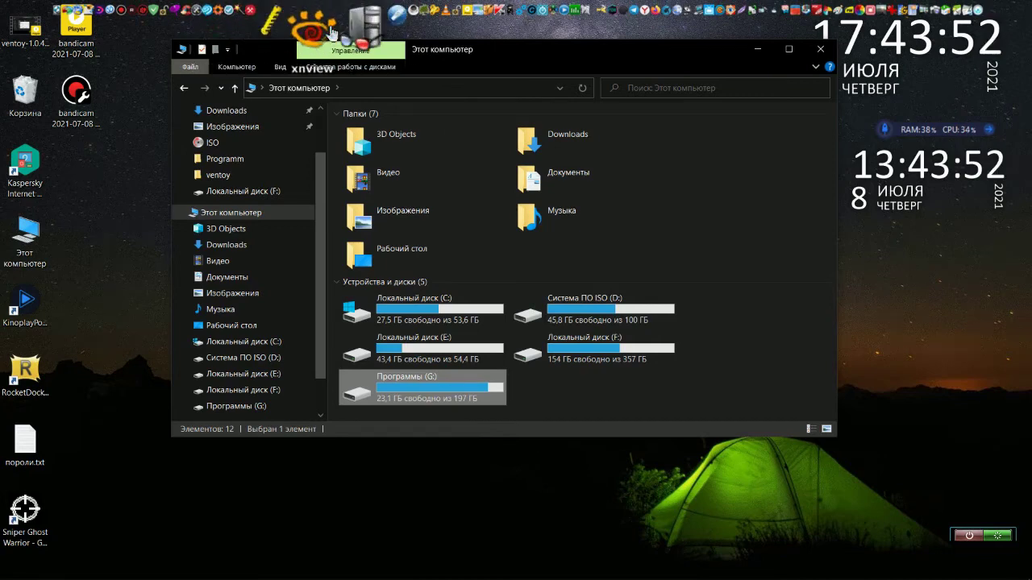
pyautogui.click(341, 35)
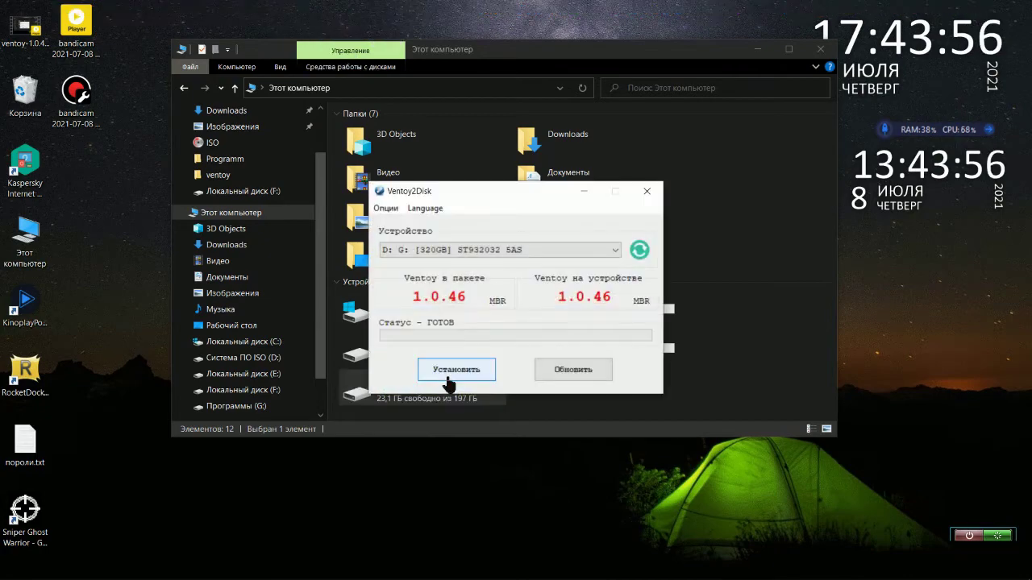
pyautogui.click(385, 208)
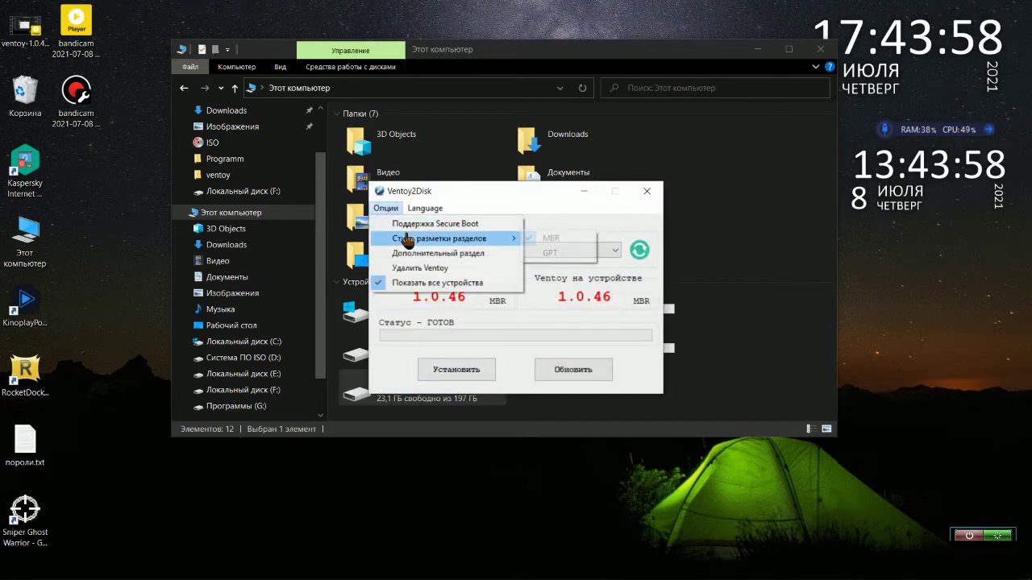
pyautogui.click(425, 208)
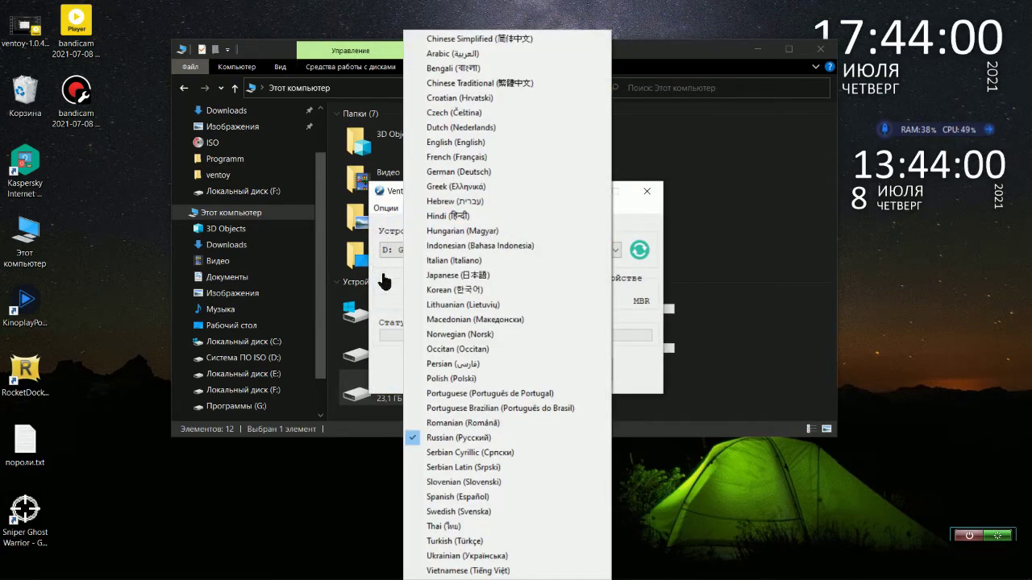
pyautogui.click(378, 287)
pyautogui.click(393, 207)
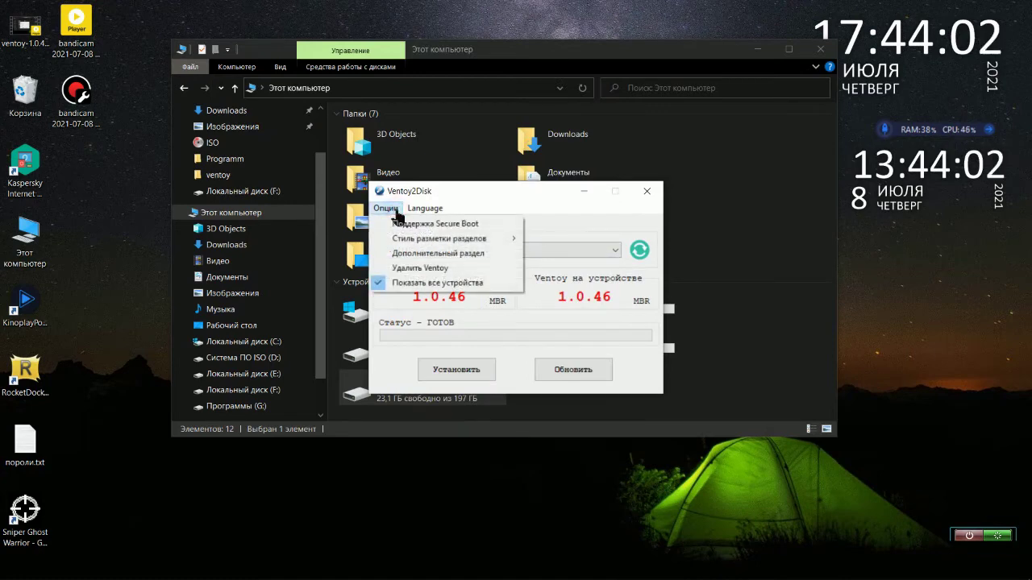
pyautogui.click(407, 253)
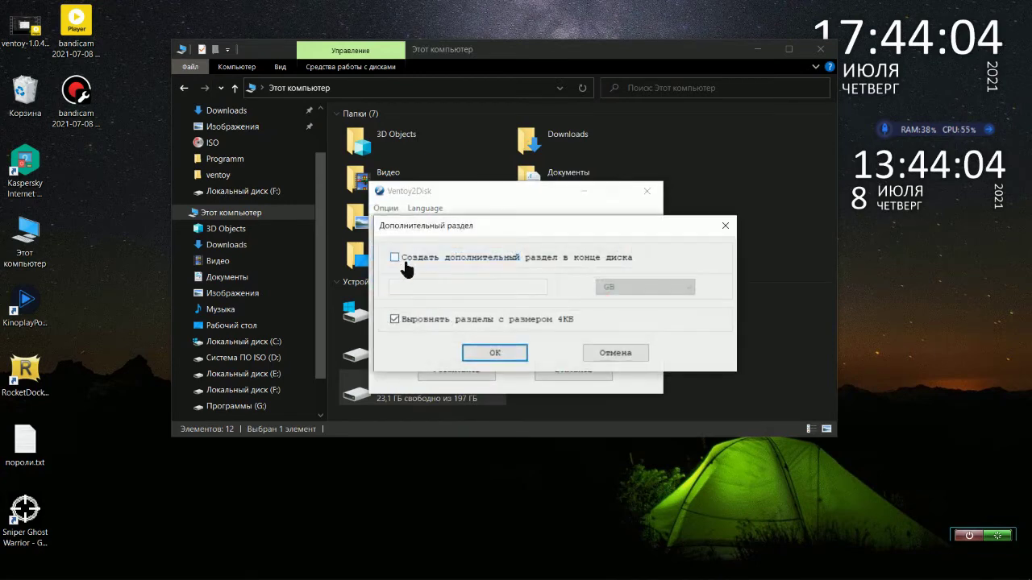
pyautogui.click(643, 354)
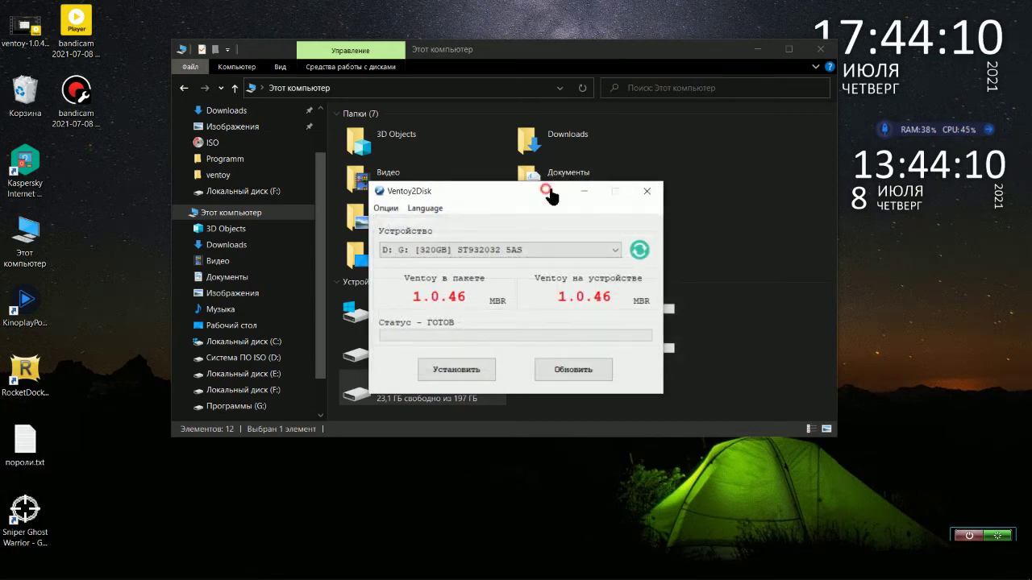
# - Move the Ventoy2Disk window clear of the drive list and update Ventoy on the 320GB disk (D: G:)
pyautogui.moveTo(558, 191); pyautogui.dragTo(1009, 115)
pyautogui.click(427, 387)
pyautogui.moveTo(937, 121); pyautogui.dragTo(543, 123)
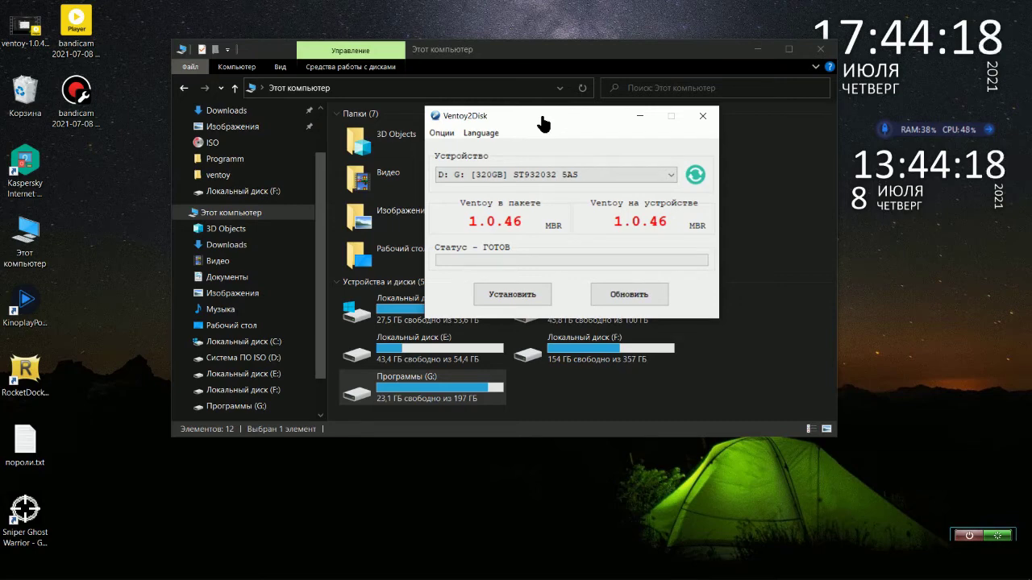
pyautogui.moveTo(544, 125); pyautogui.dragTo(428, 118)
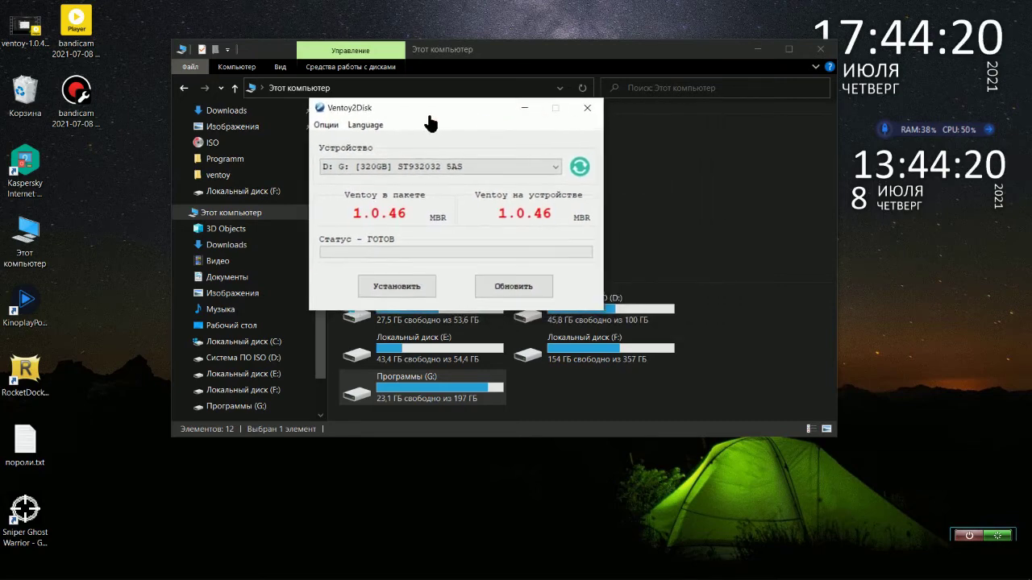
pyautogui.click(530, 290)
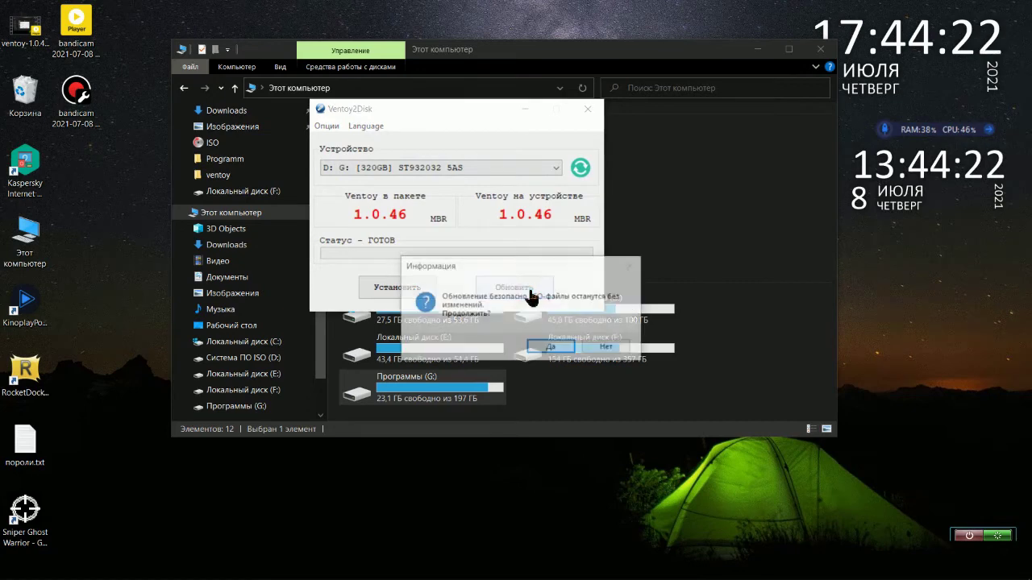
pyautogui.click(550, 349)
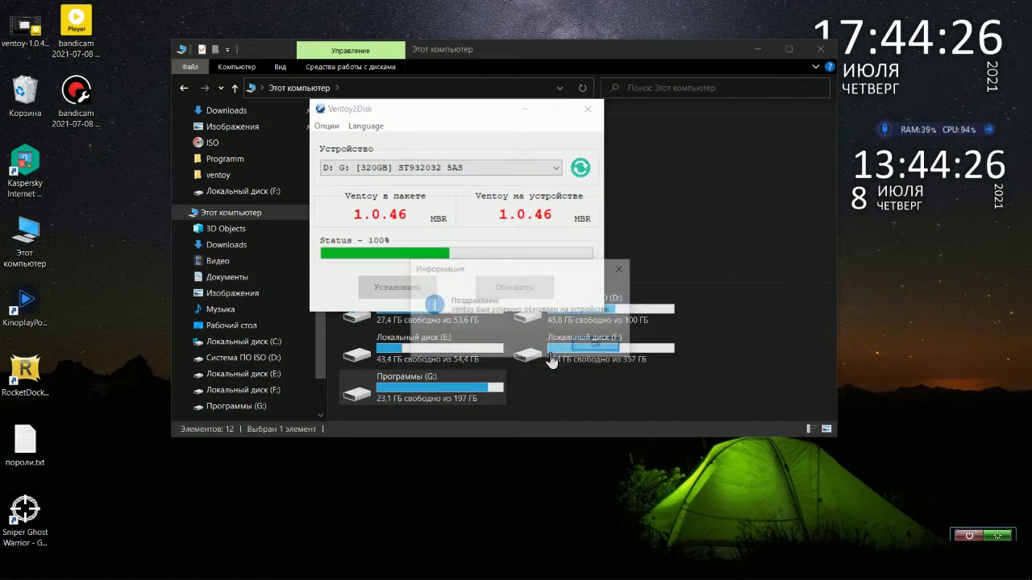
pyautogui.click(587, 349)
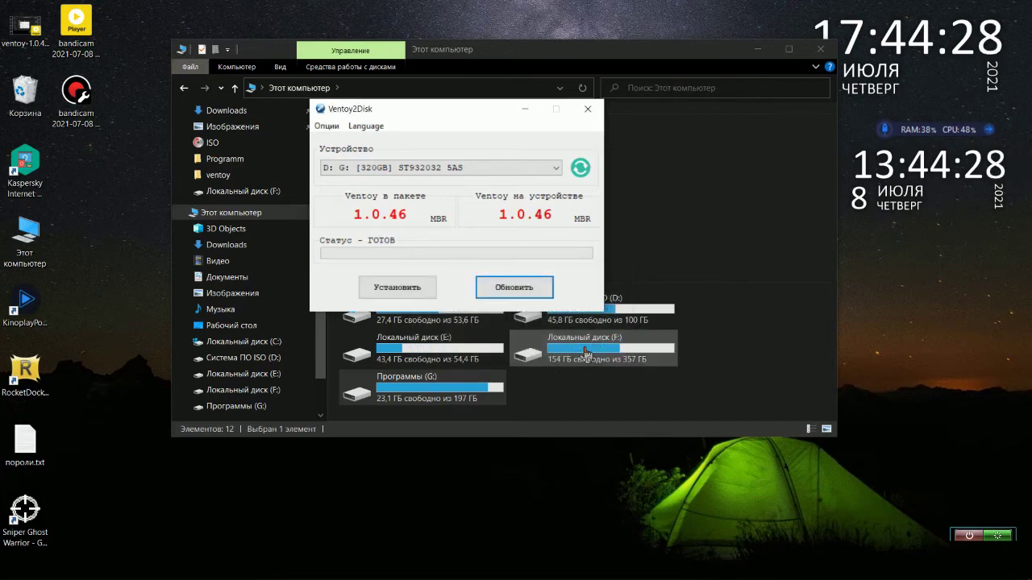
# - Close Ventoy2Disk and move the Этот компьютер window back up on the desktop
pyautogui.click(508, 385)
pyautogui.click(615, 48)
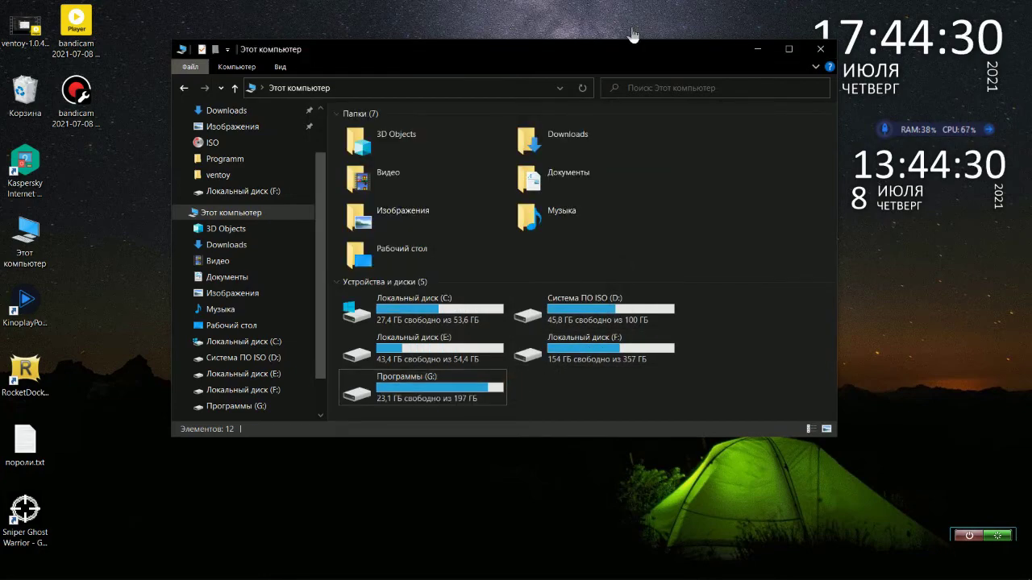
pyautogui.moveTo(615, 50); pyautogui.dragTo(623, 196)
pyautogui.click(510, 115)
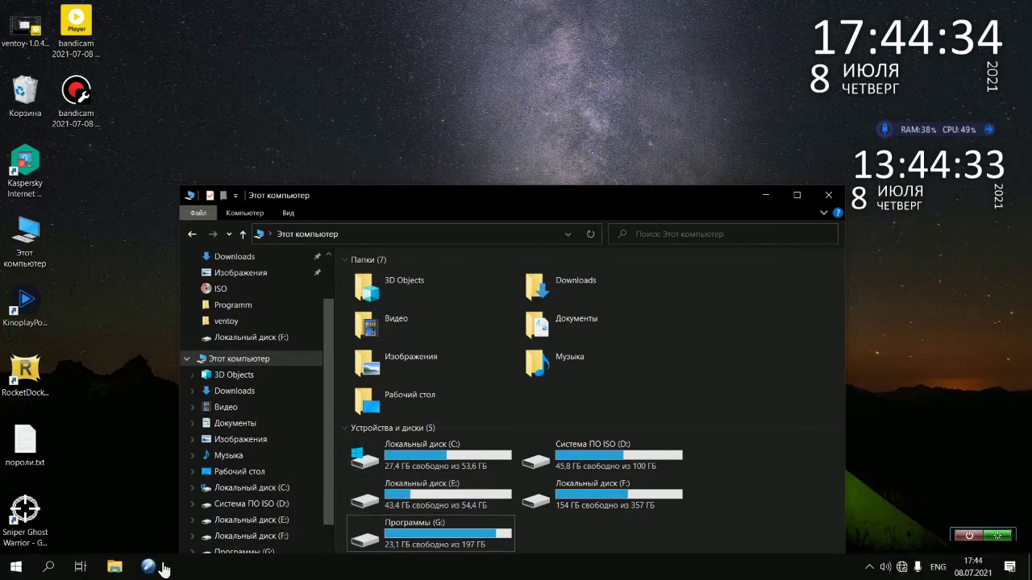
pyautogui.click(161, 566)
pyautogui.click(593, 109)
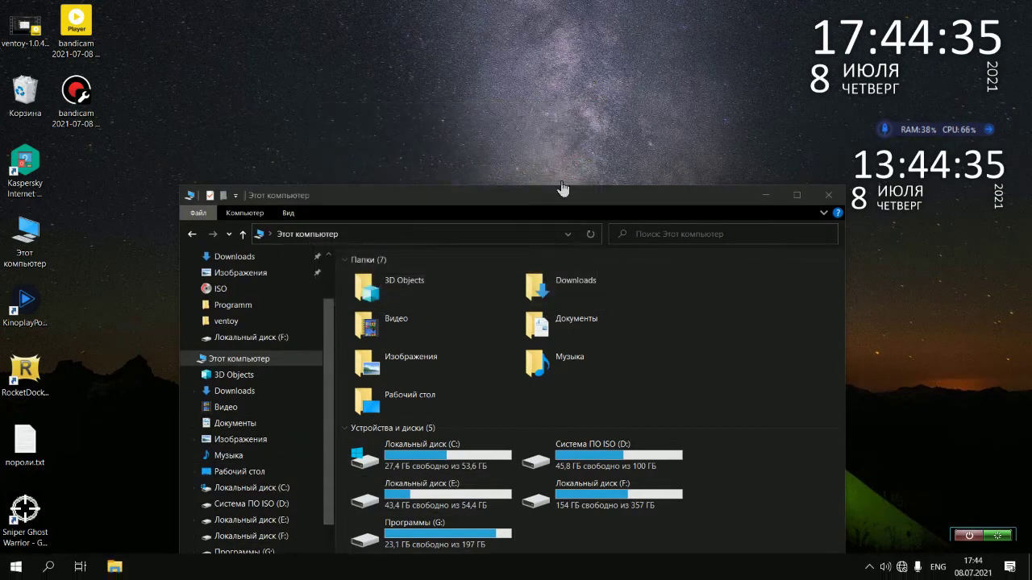
pyautogui.moveTo(556, 200); pyautogui.dragTo(518, 43)
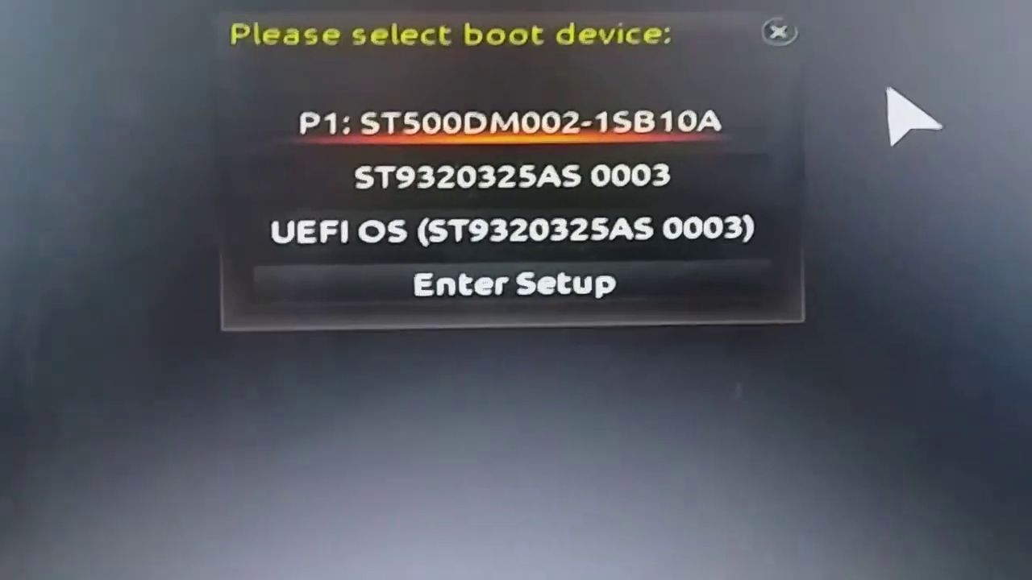
# - Boot the computer from UEFI OS (ST9320325AS 0003) and start a Windows installation image from the Ventoy list
pyautogui.press('Down')
pyautogui.press('Down')
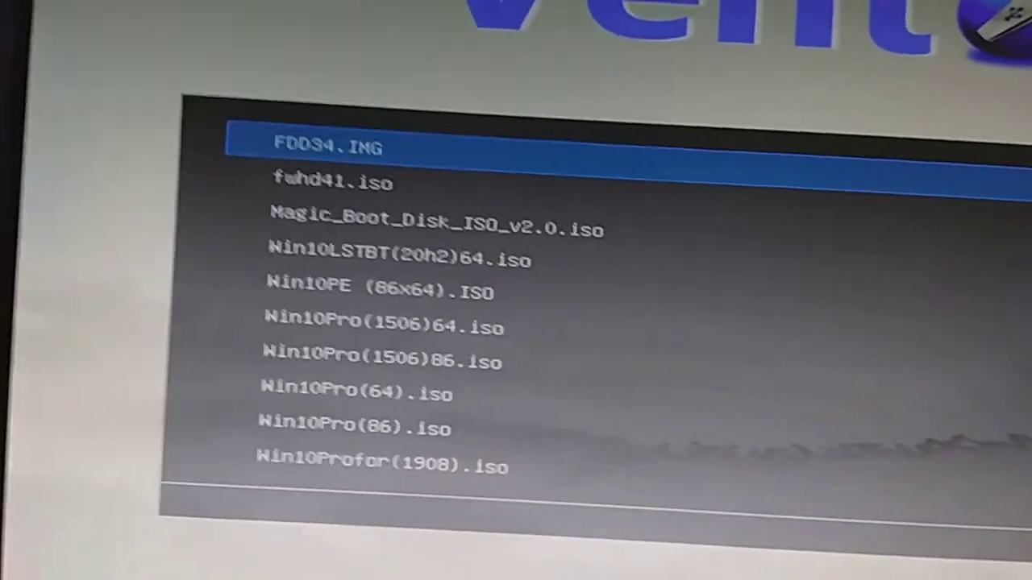
pyautogui.press('Down')
pyautogui.press('Down')
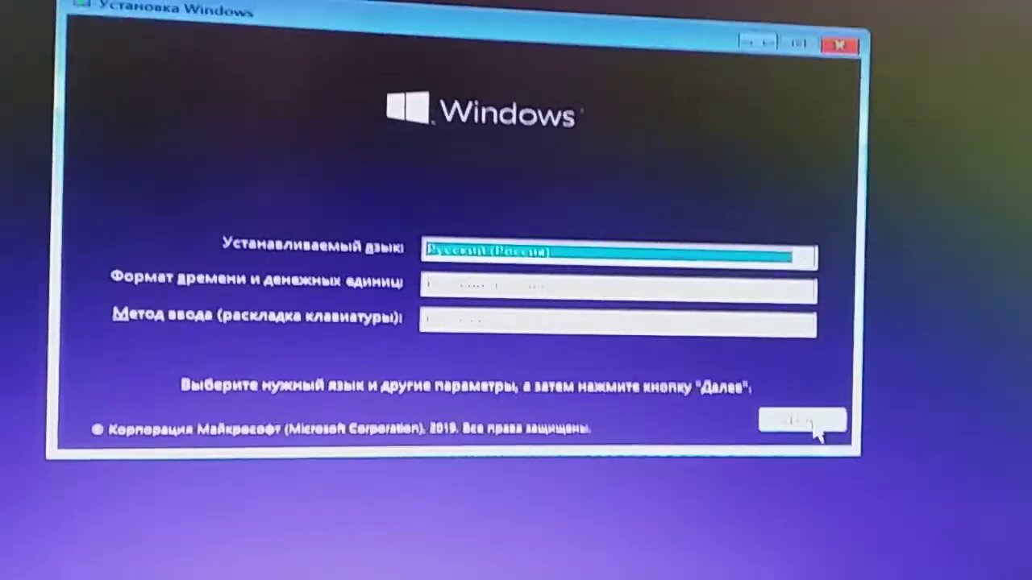
# - Accept Русский (Россия) as the setup language, start the Windows installation and continue without a product key
pyautogui.click(810, 430)
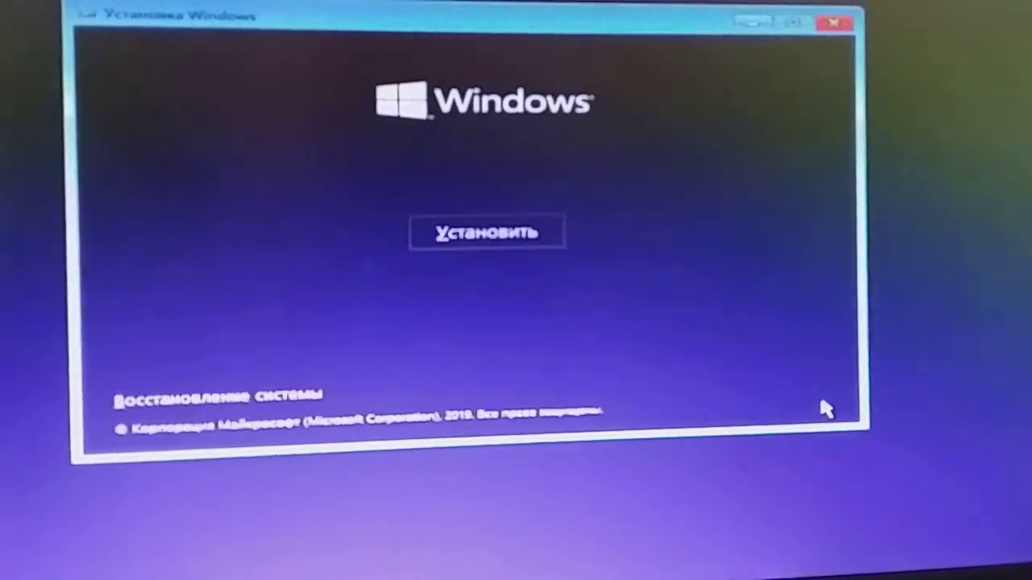
pyautogui.click(548, 239)
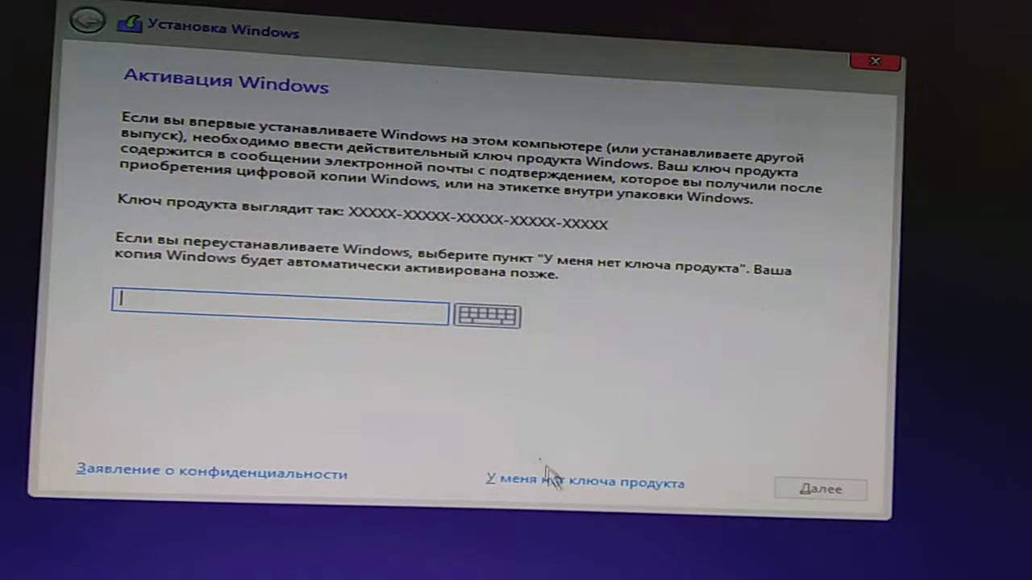
pyautogui.click(586, 506)
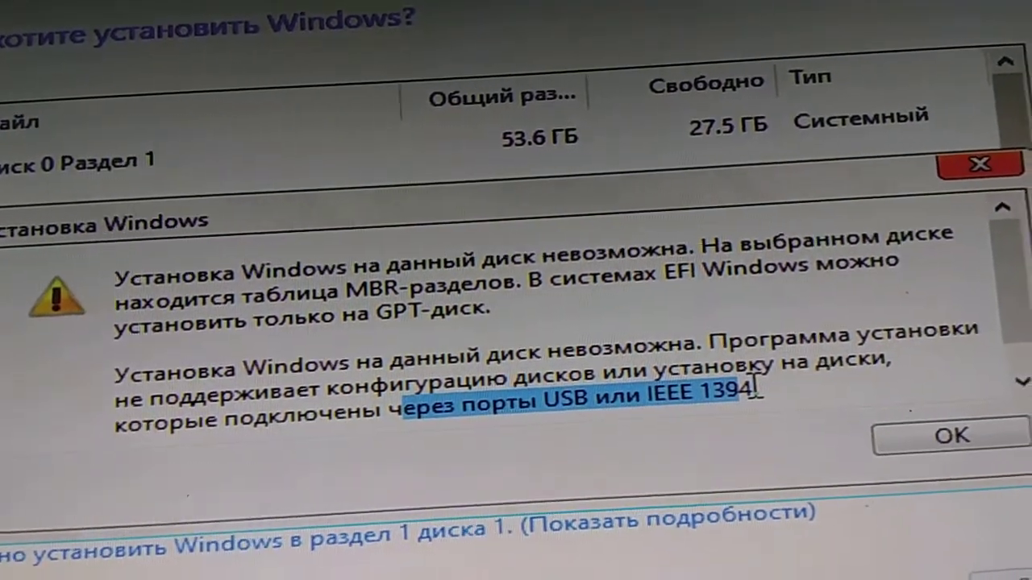
# - Read why Windows cannot be installed on the Система ПО ISO partition, dismiss the explanation and cancel the installation
pyautogui.click(500, 308)
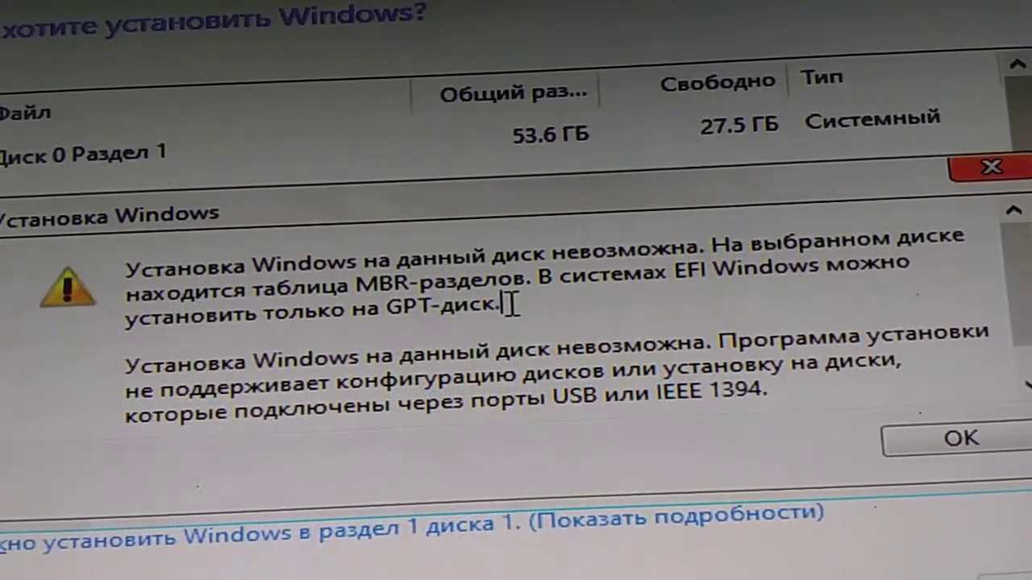
pyautogui.moveTo(508, 306); pyautogui.dragTo(362, 311)
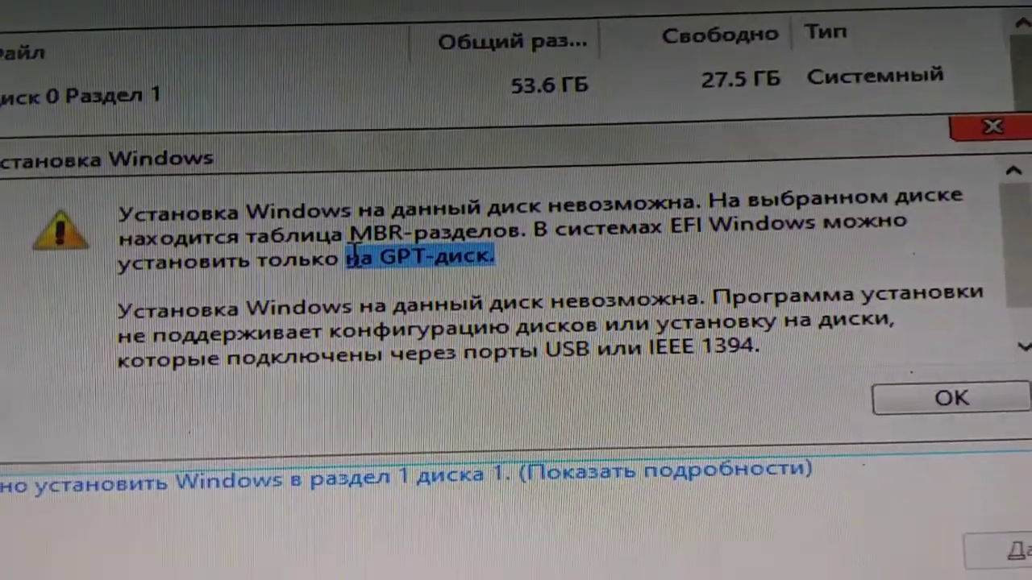
pyautogui.click(357, 226)
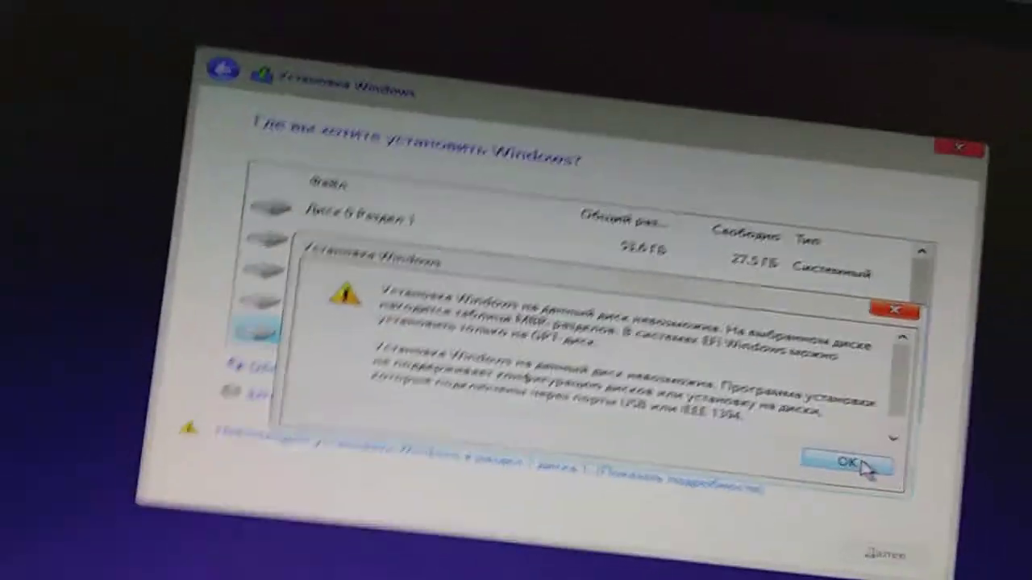
pyautogui.click(893, 422)
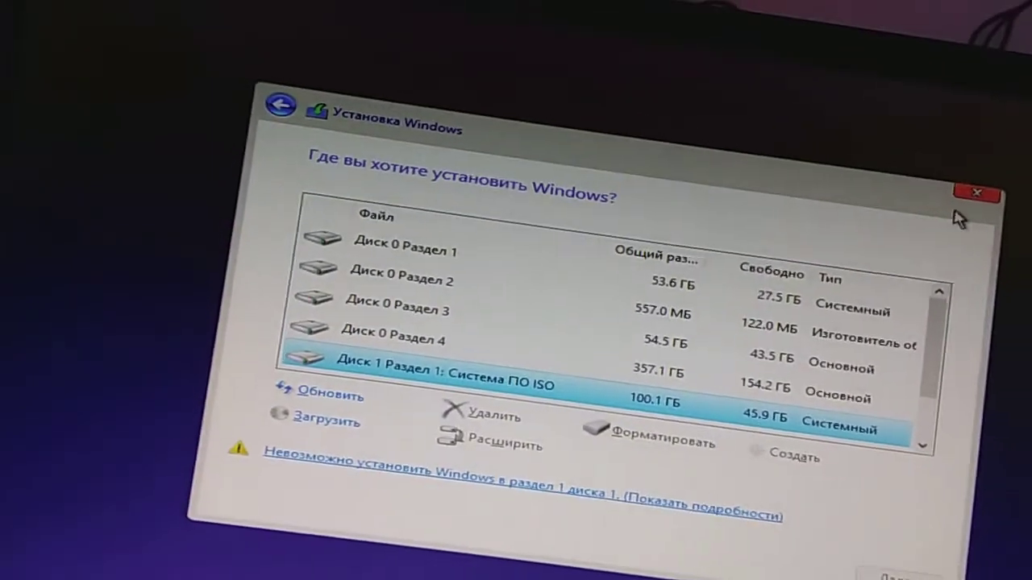
pyautogui.click(968, 198)
pyautogui.click(779, 478)
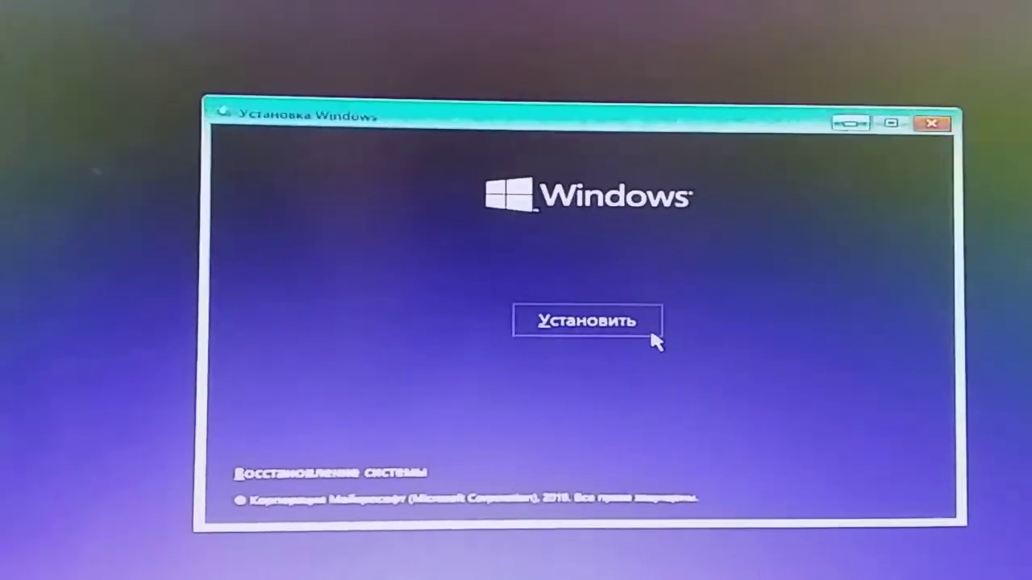
# - Start the Windows installation without a product key and choose the custom installation type (Выборочная)
pyautogui.click(647, 321)
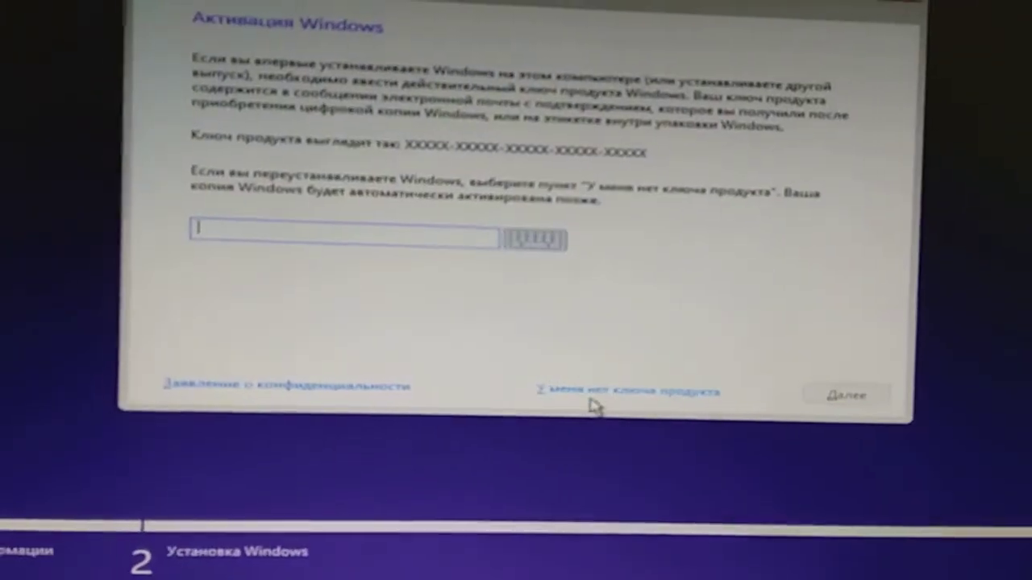
pyautogui.click(591, 397)
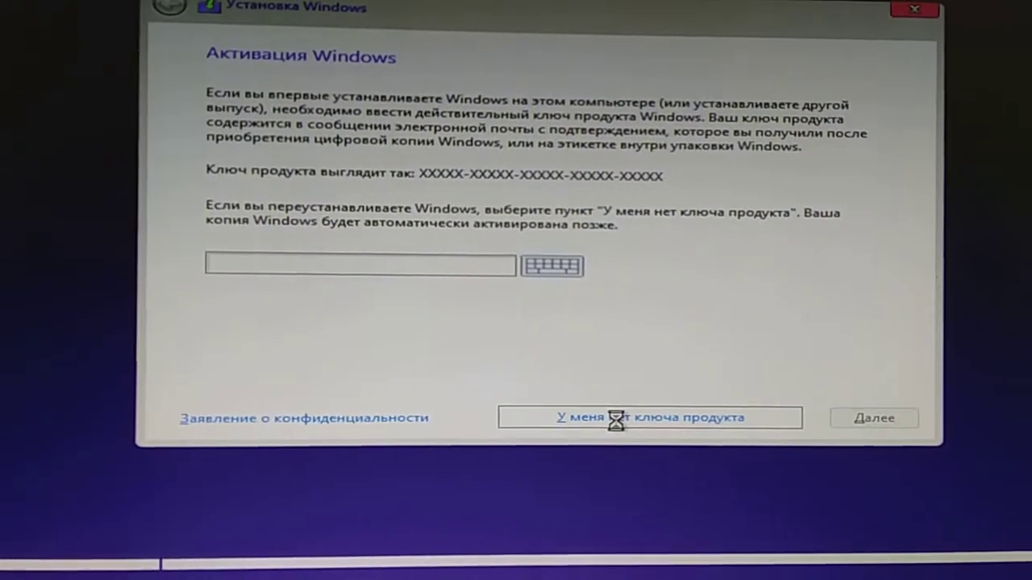
pyautogui.click(449, 397)
pyautogui.click(842, 444)
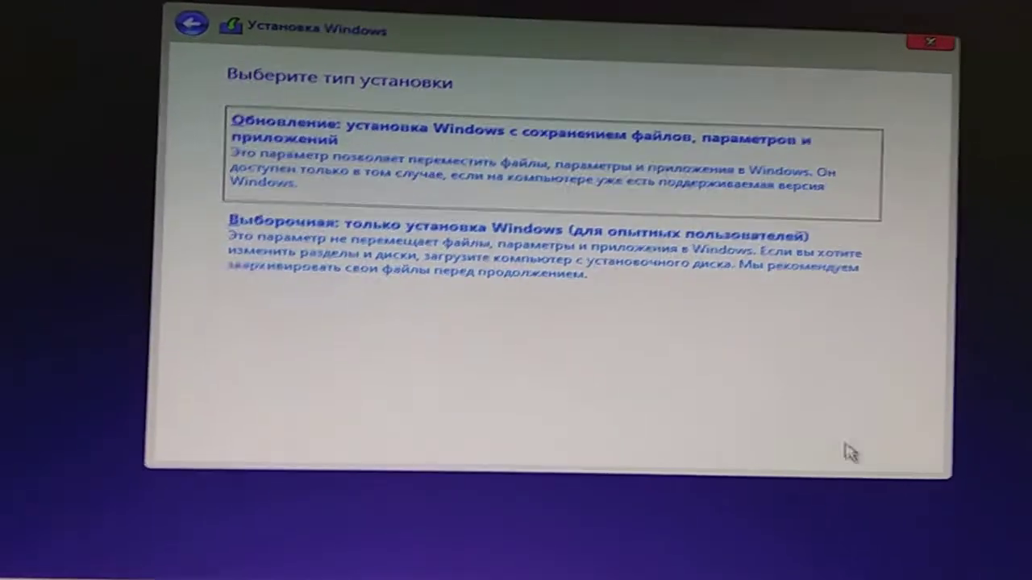
pyautogui.click(798, 278)
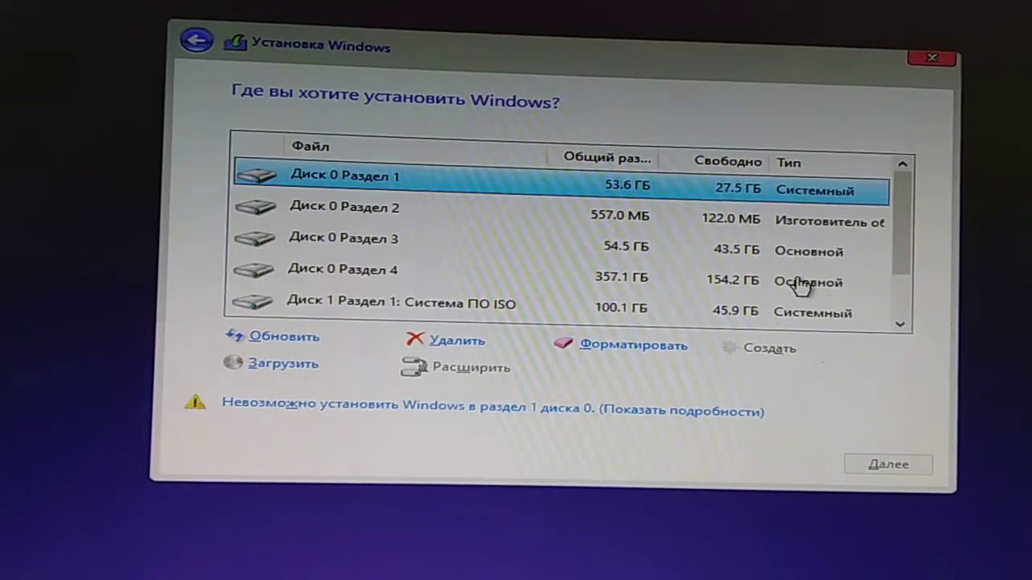
# - Examine the partitions of disks 0 and 1 in the installation target list, including Система ПО ISO, VTOYEFI and Программы
pyautogui.click(797, 288)
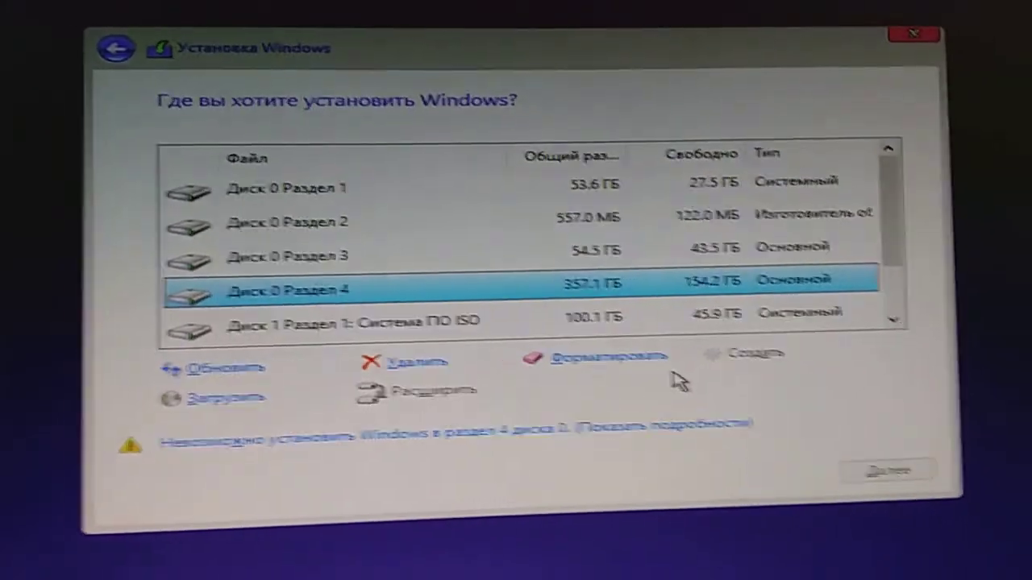
pyautogui.click(739, 225)
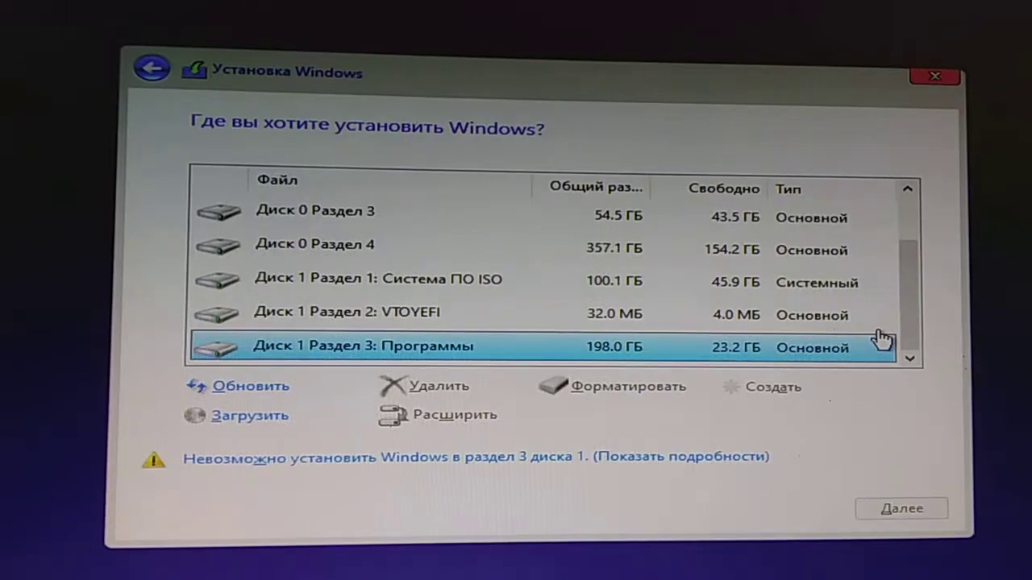
pyautogui.scroll(1, 879, 340)
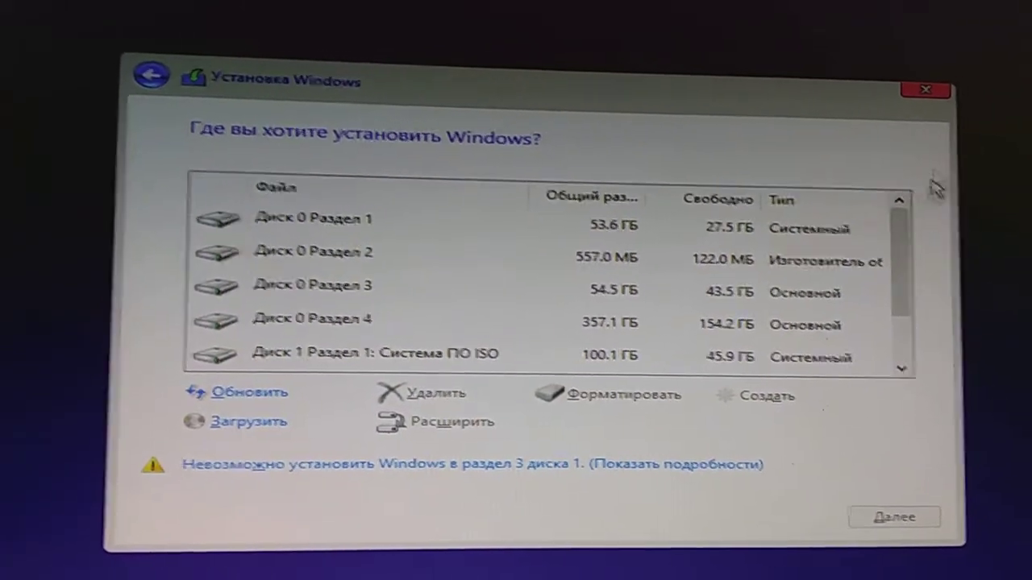
# - Cancel the Windows installation at the partition selection and quit setup so that the computer restarts
pyautogui.click(928, 77)
pyautogui.click(737, 440)
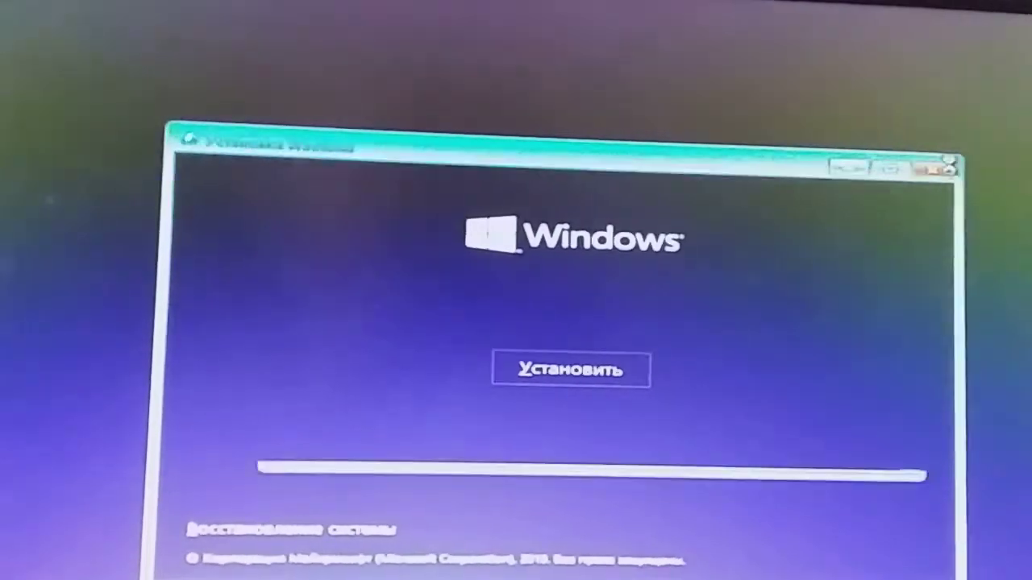
pyautogui.click(943, 168)
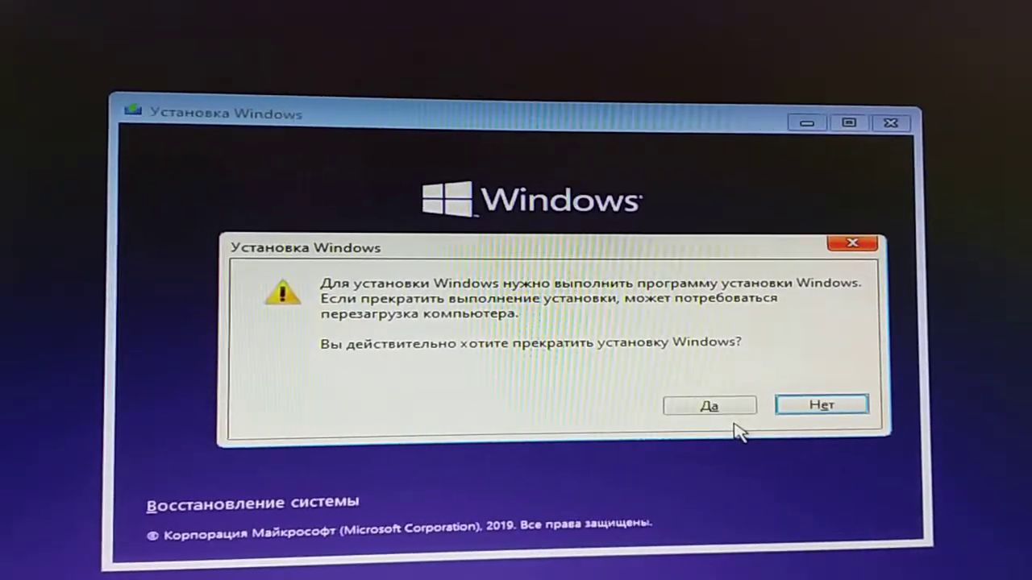
pyautogui.click(729, 399)
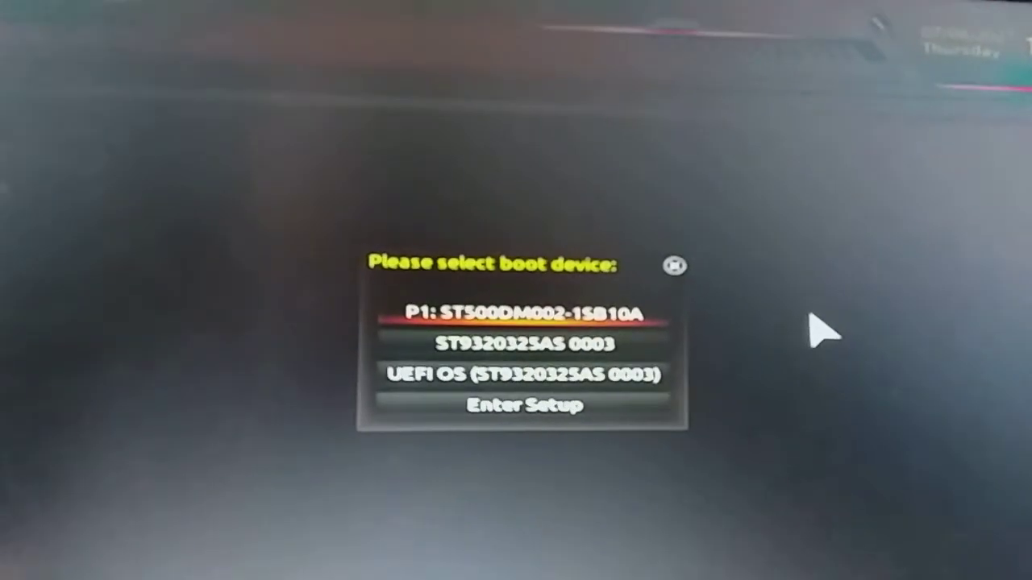
# - Boot from the non-UEFI ST9320325AS 0003 entry and select Win10LSTBT(20h2)64.iso in the Ventoy image list
pyautogui.press('Down')
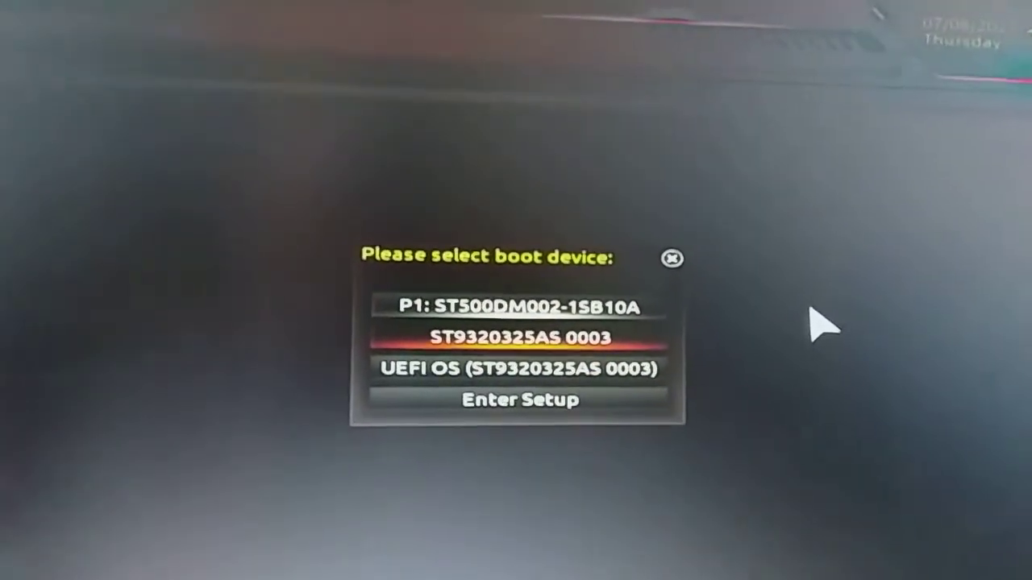
pyautogui.press('Return')
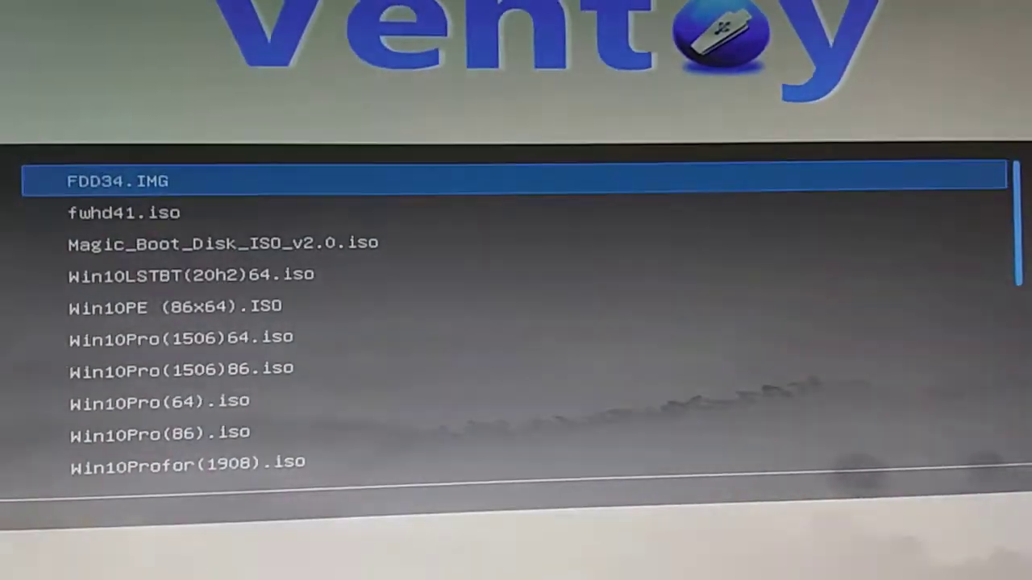
pyautogui.press('Down')
pyautogui.press('Down')
pyautogui.press('Down')
pyautogui.press('Down')
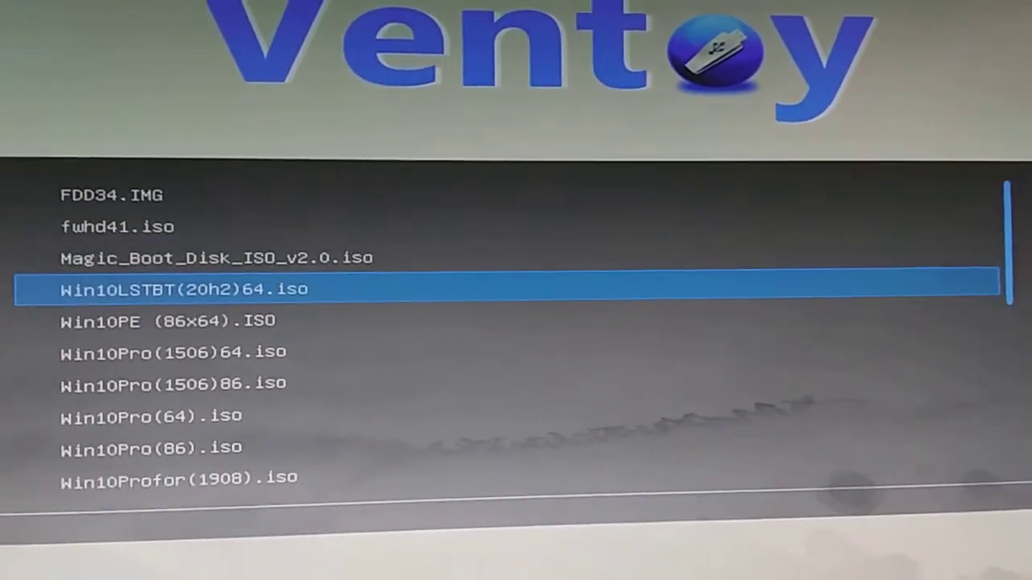
pyautogui.press('Down')
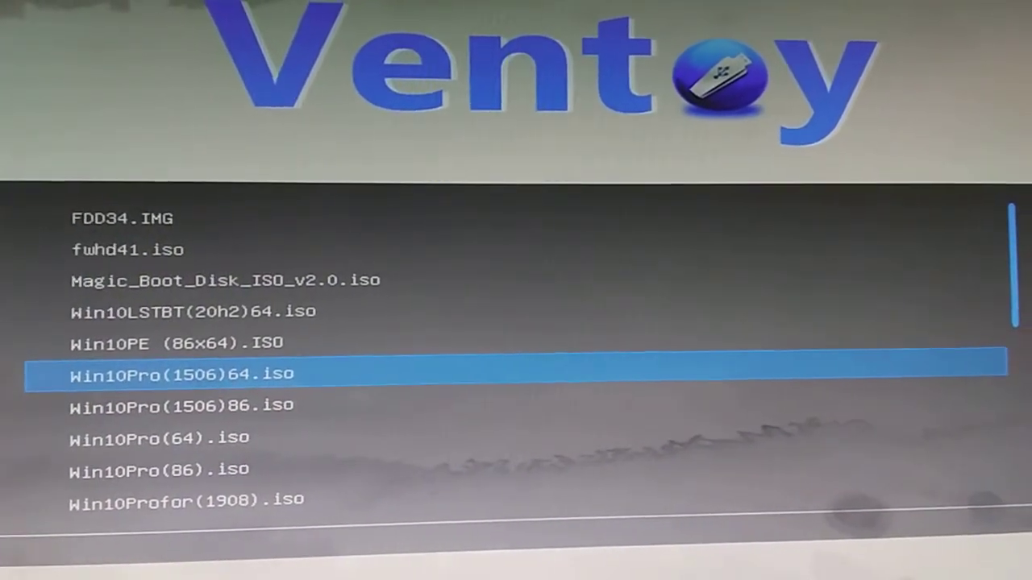
pyautogui.press('Up')
pyautogui.press('Up')
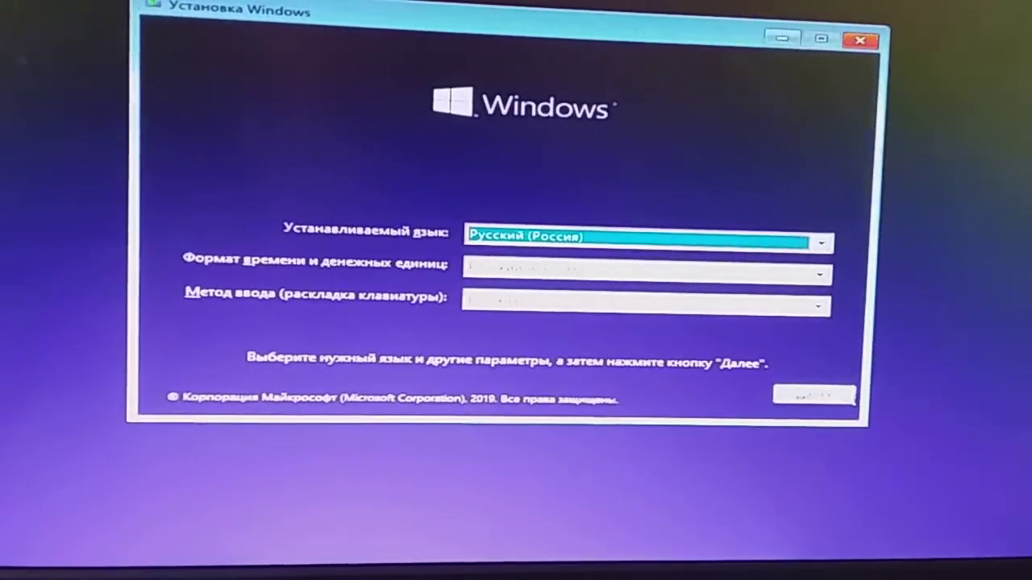
# - Accept Русский (Россия) as the language to install and start the Windows installation
pyautogui.click(814, 395)
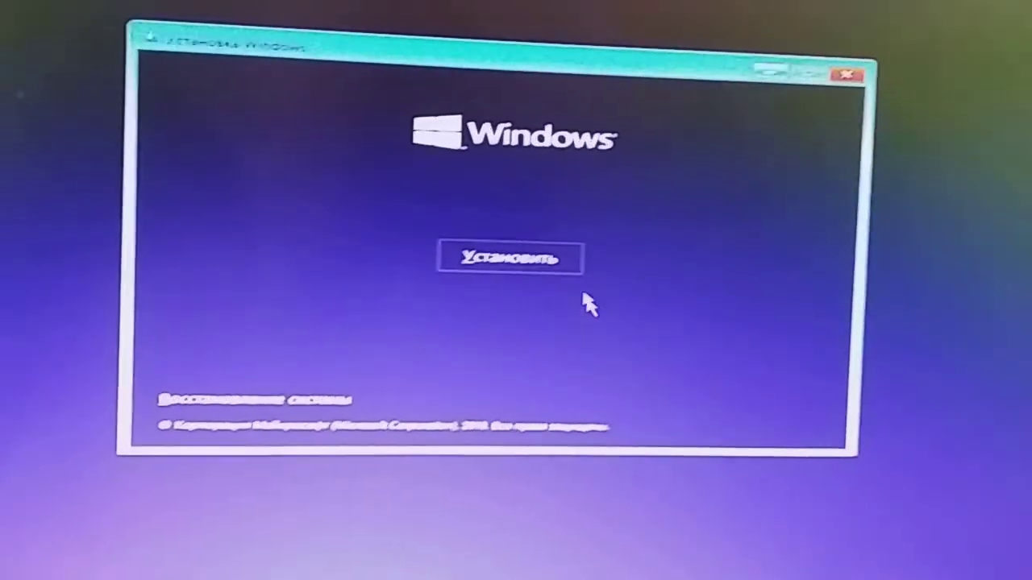
pyautogui.click(571, 266)
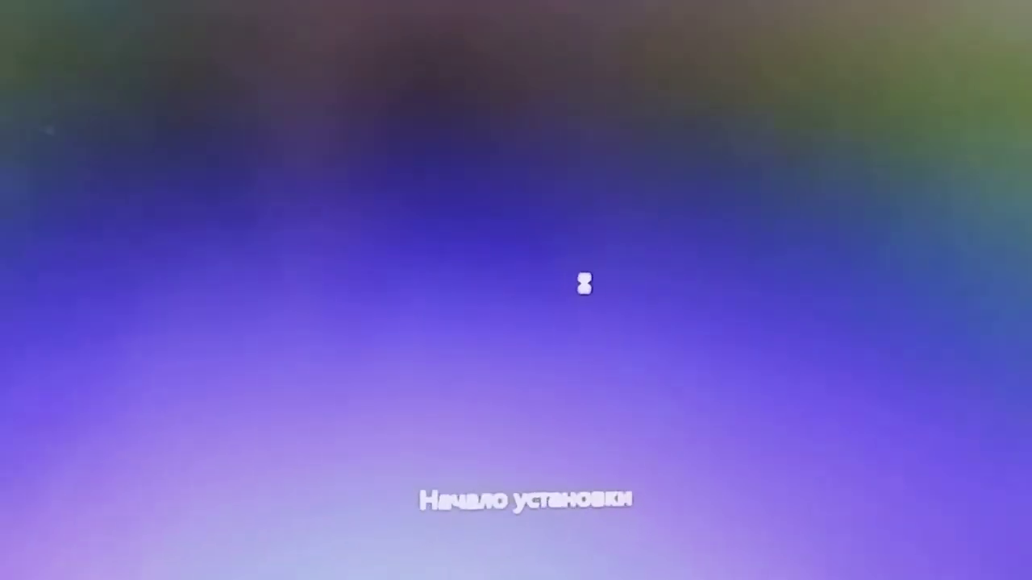